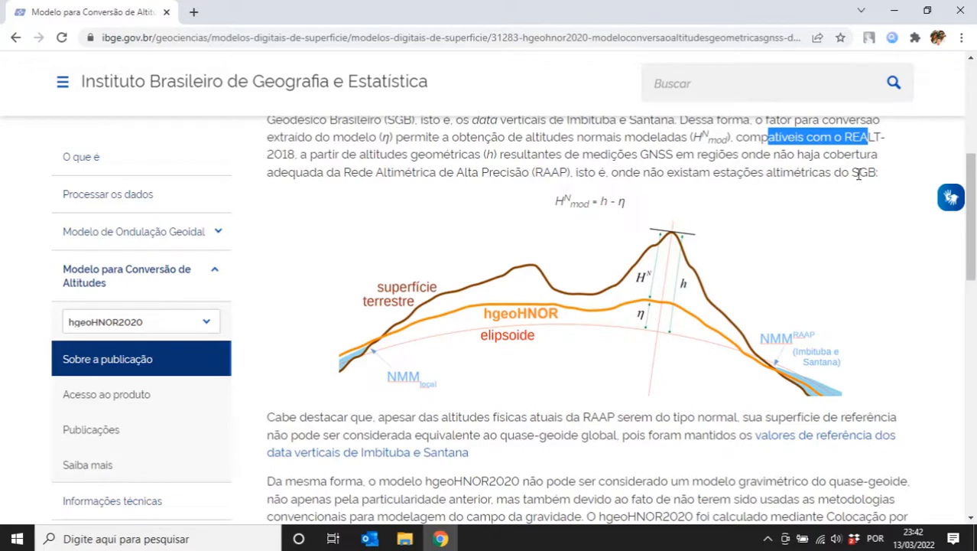
- Open the 'Acesso ao produto' section of the hgeoHNOR2020 model page
drag(973, 224, 975, 338)
click(149, 398)
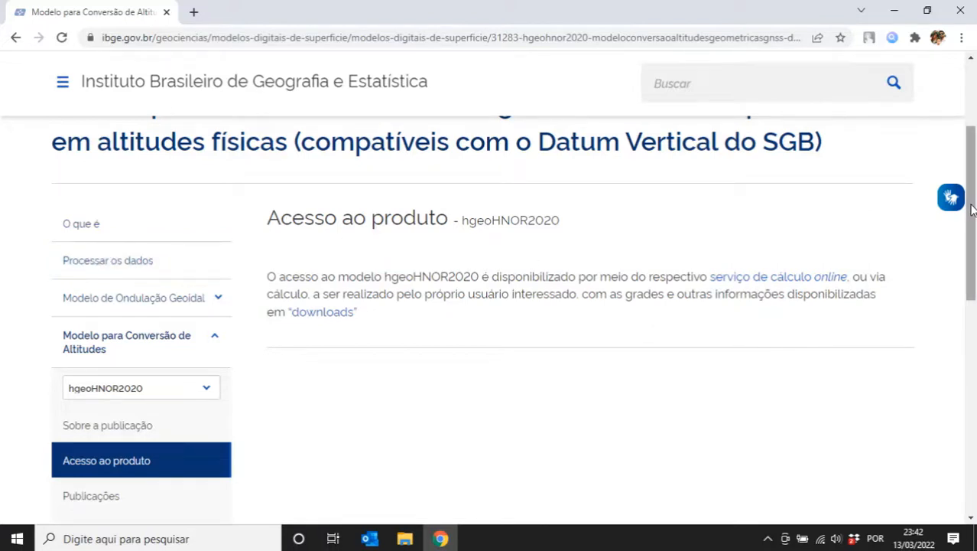
- Open the Publicações section of the hgeoHNOR2020 model page
scroll(971, 203, down, 2)
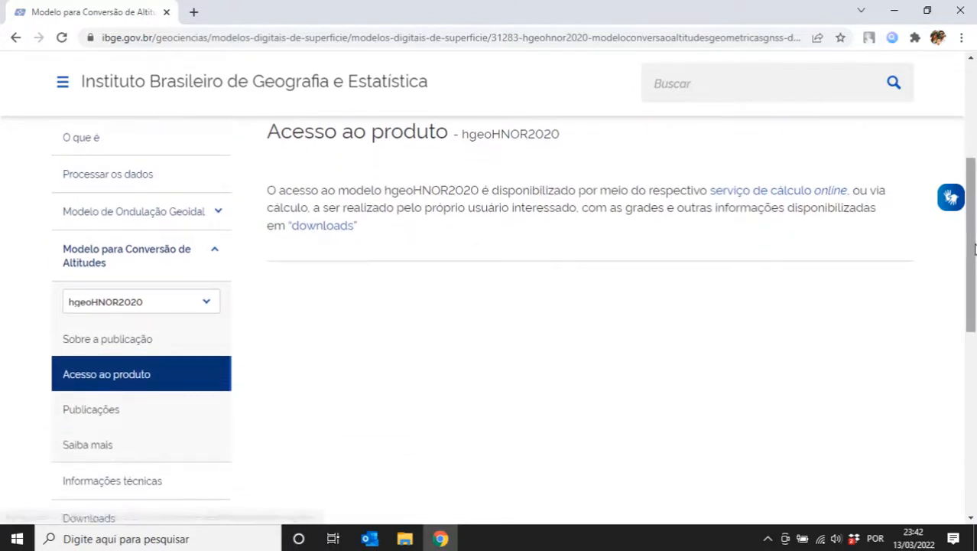
scroll(855, 310, down, 1)
click(125, 433)
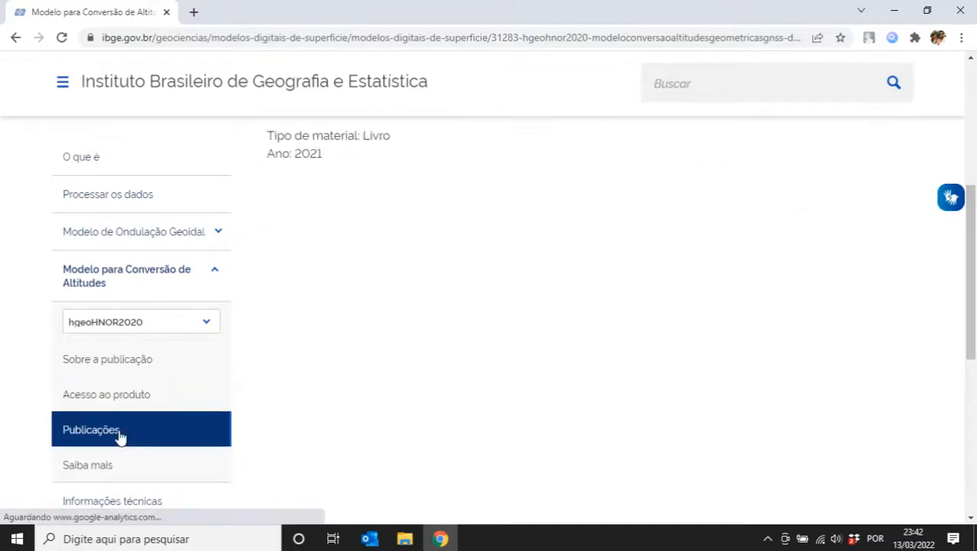
scroll(325, 297, up, 1)
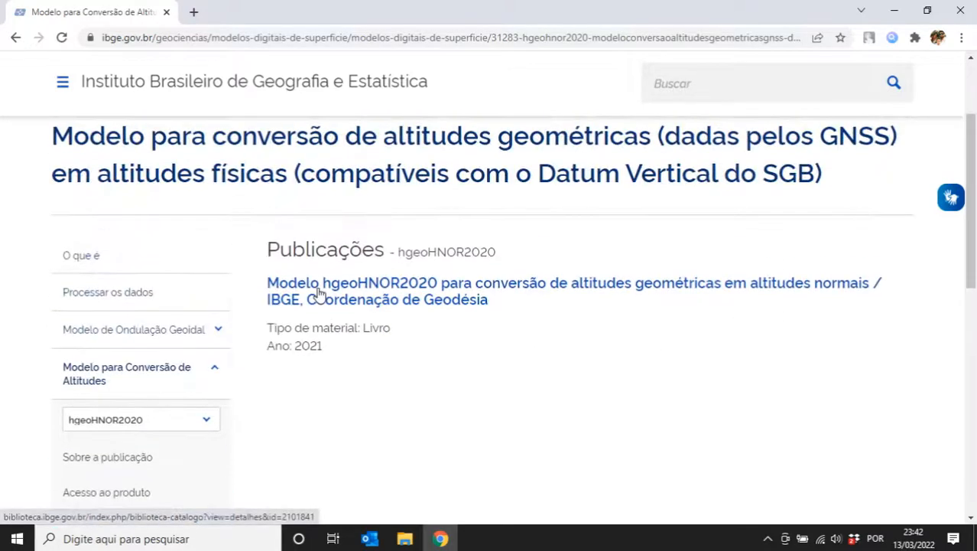
- Open the book's library entry in a new tab and view liv101841.pdf, then return to the model page
middle_click(319, 295)
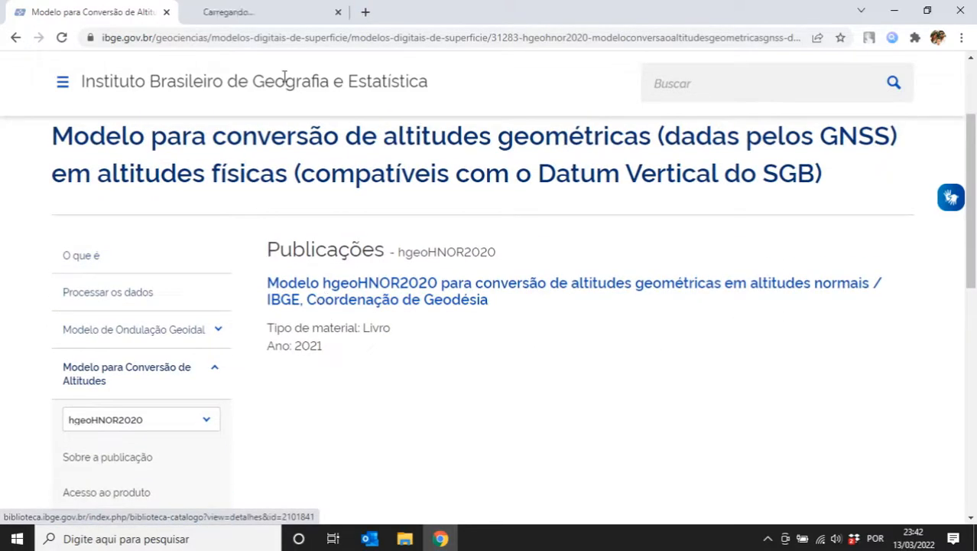
click(245, 8)
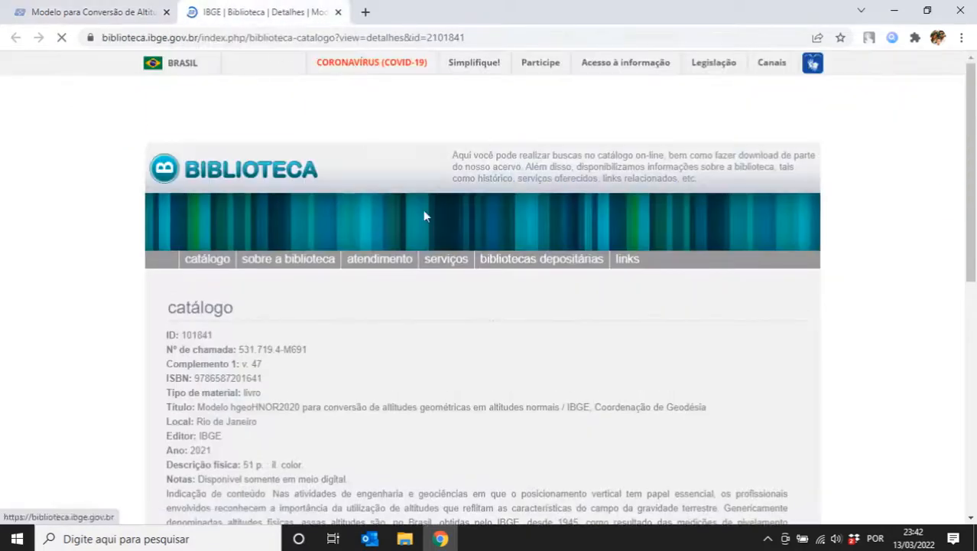
scroll(316, 348, down, 5)
scroll(252, 384, down, 3)
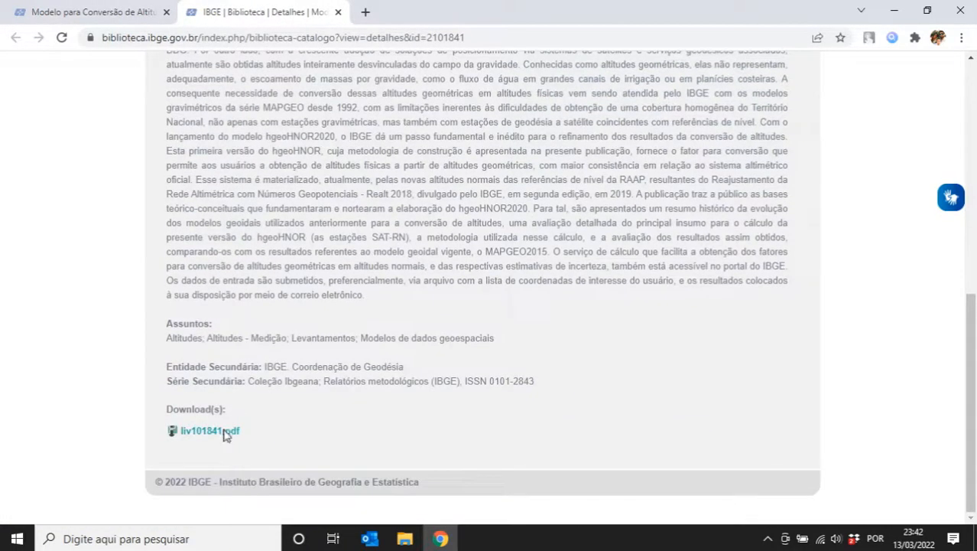
click(224, 431)
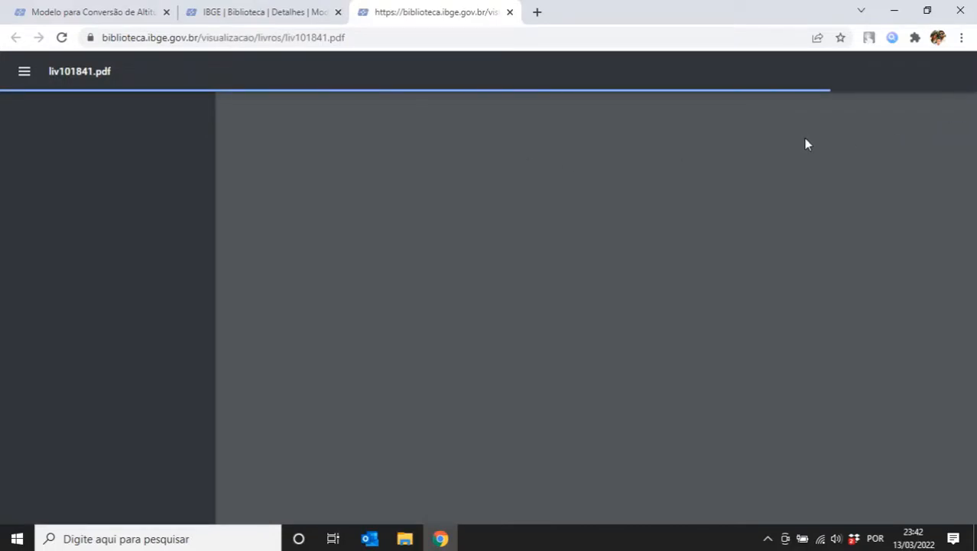
scroll(801, 215, down, 5)
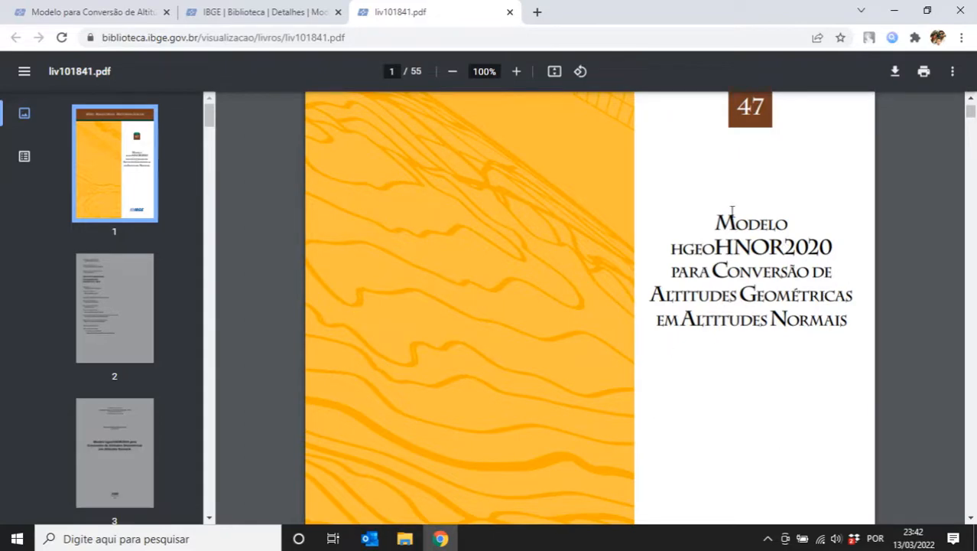
click(95, 11)
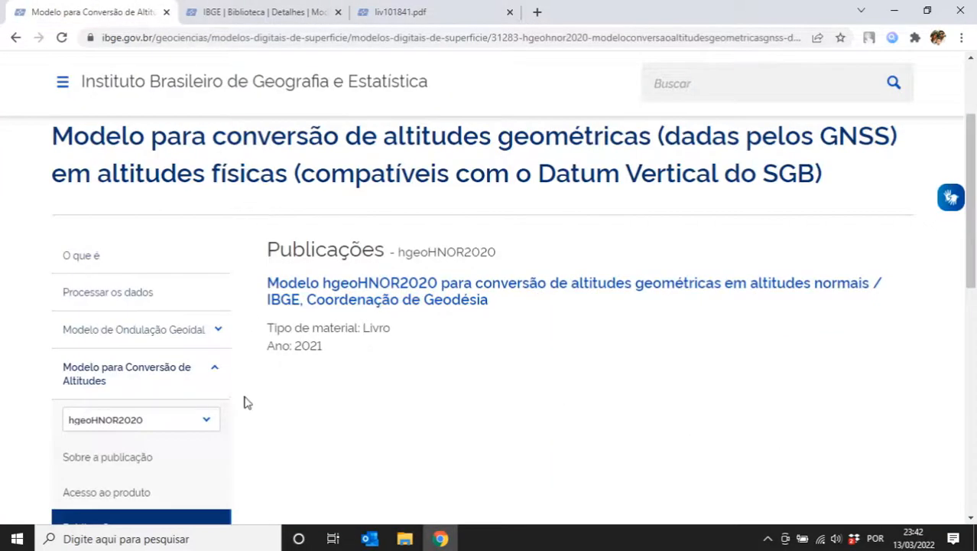
- Open the Saiba mais section and briefly expand then collapse the Histórico entry
scroll(251, 368, down, 2)
click(107, 465)
scroll(321, 300, up, 2)
click(306, 289)
scroll(621, 343, down, 3)
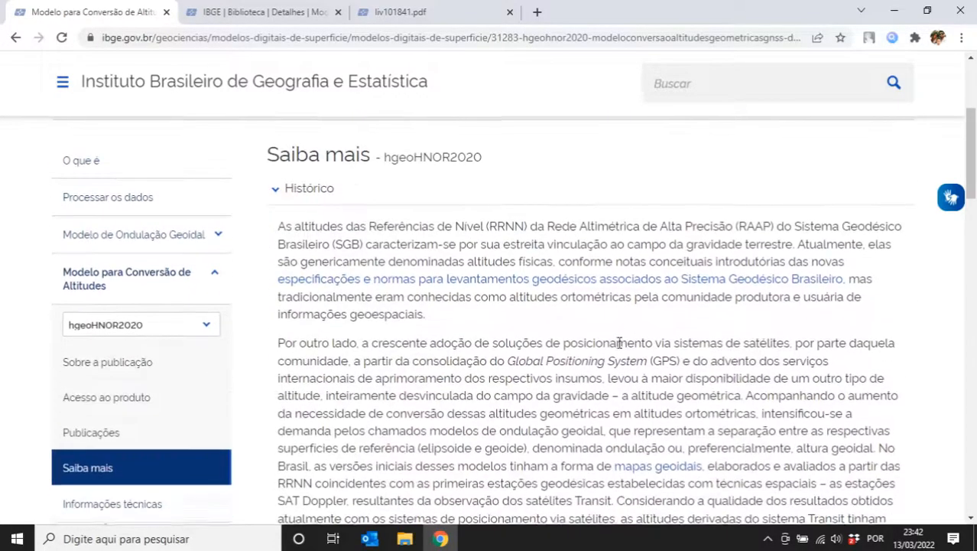
scroll(621, 343, down, 3)
scroll(313, 217, up, 5)
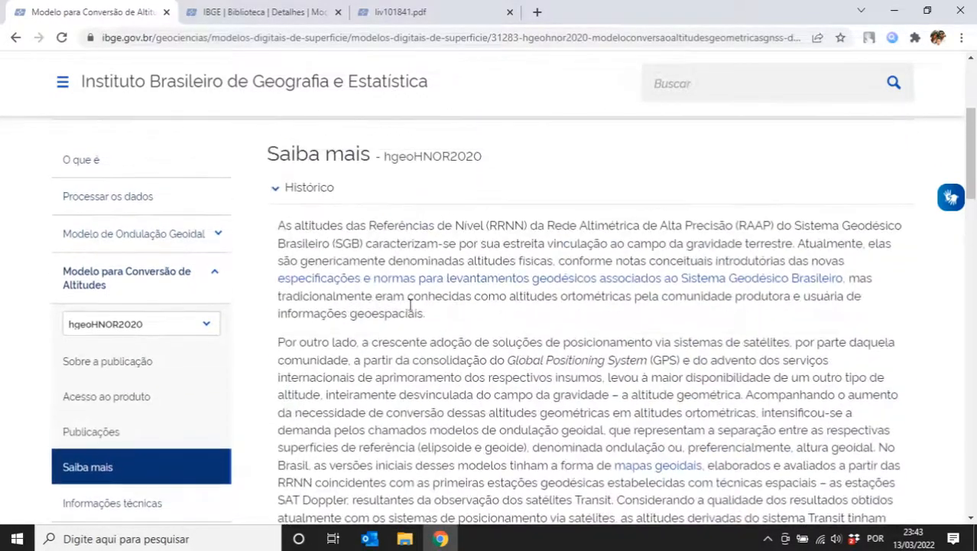
click(304, 196)
- Expand and collapse Justificativa, then expand the Cálculo do modelo explanation
click(307, 223)
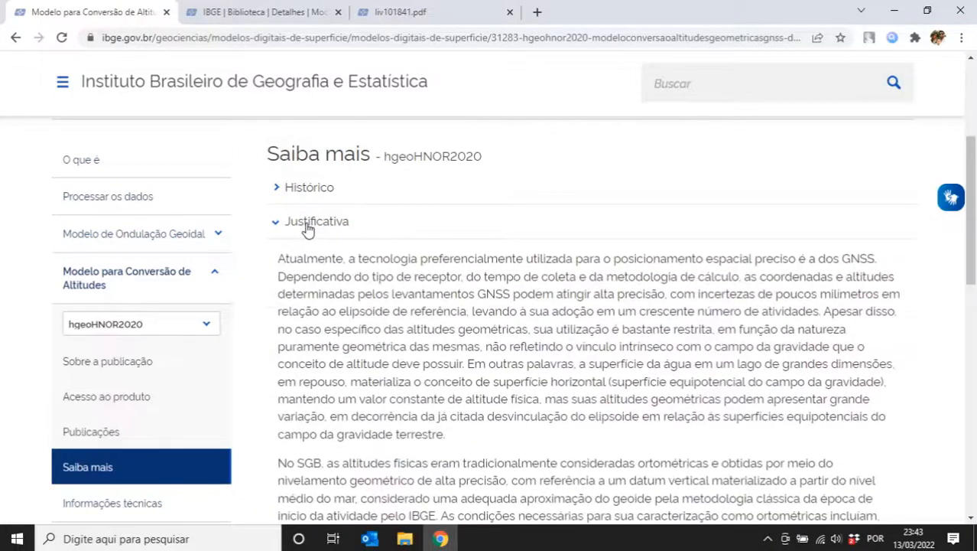
scroll(485, 273, down, 2)
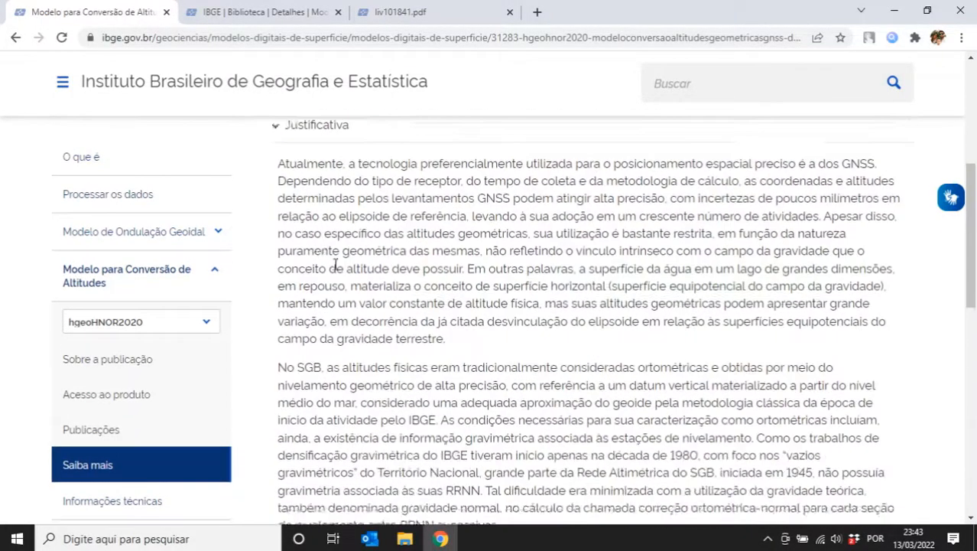
scroll(383, 267, up, 3)
click(322, 317)
scroll(325, 319, down, 1)
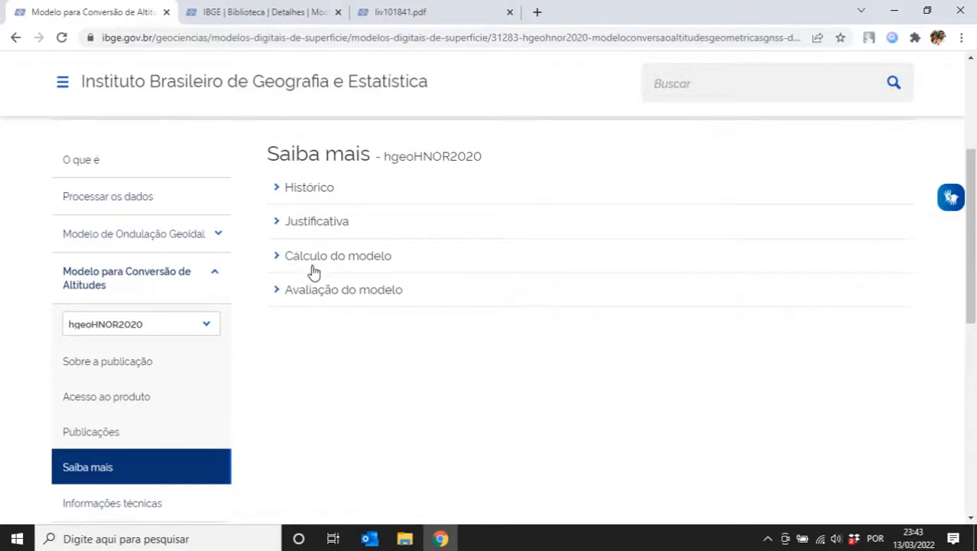
click(314, 268)
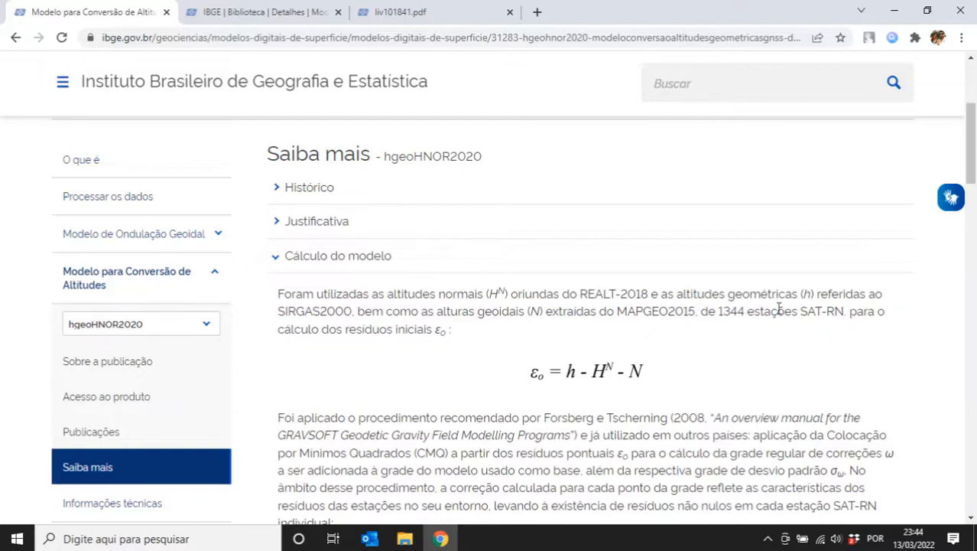
- Highlight N, MAPGEO2015, 'para' and the initial residuals phrase in the Cálculo do modelo text
double_click(537, 312)
double_click(631, 310)
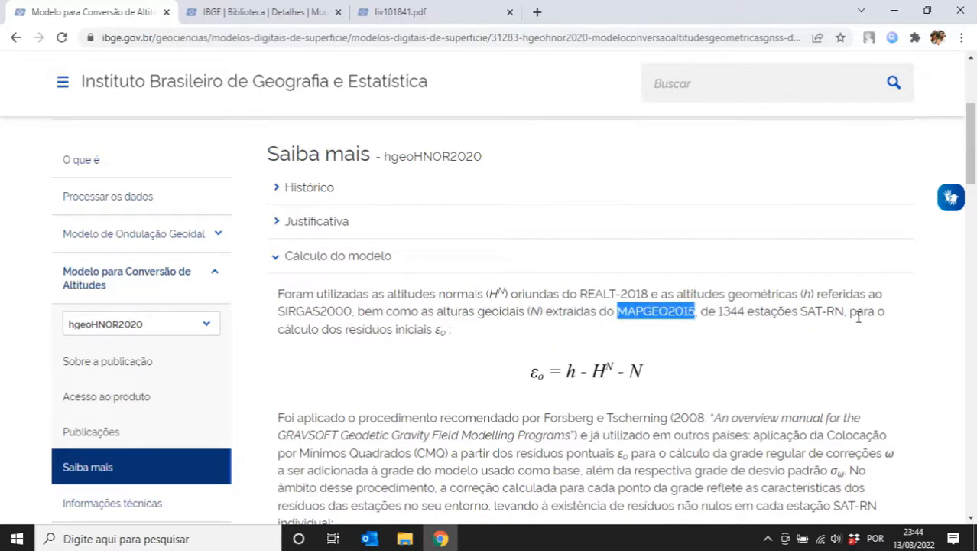
drag(850, 312, 876, 314)
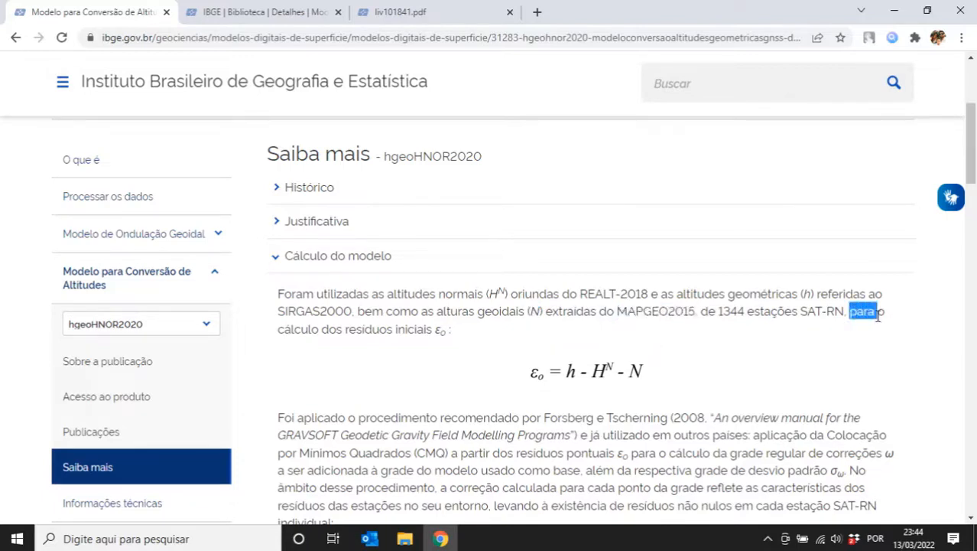
drag(337, 329, 425, 329)
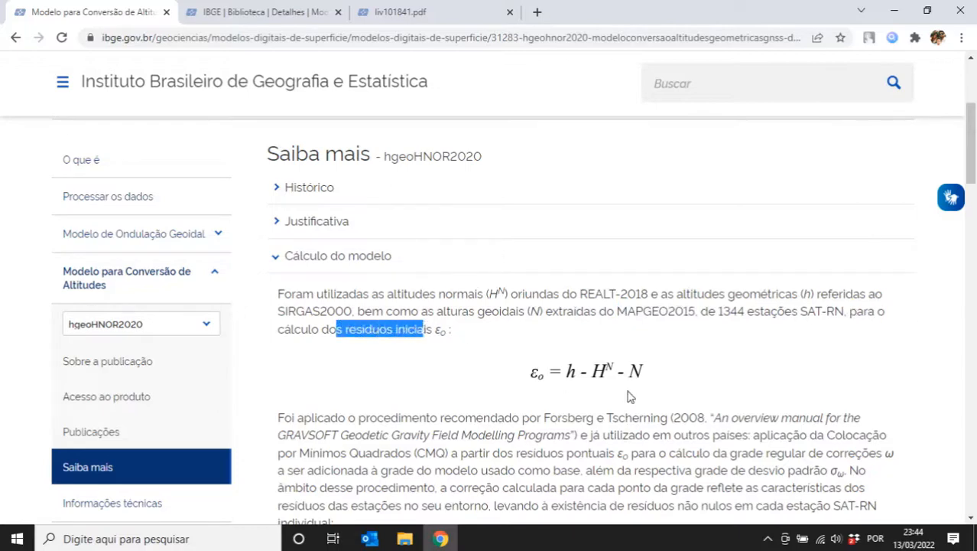
- Scroll down to the conversion-factor standard-deviation isoline map (0.04–0.13 m) with its legend
scroll(612, 391, down, 8)
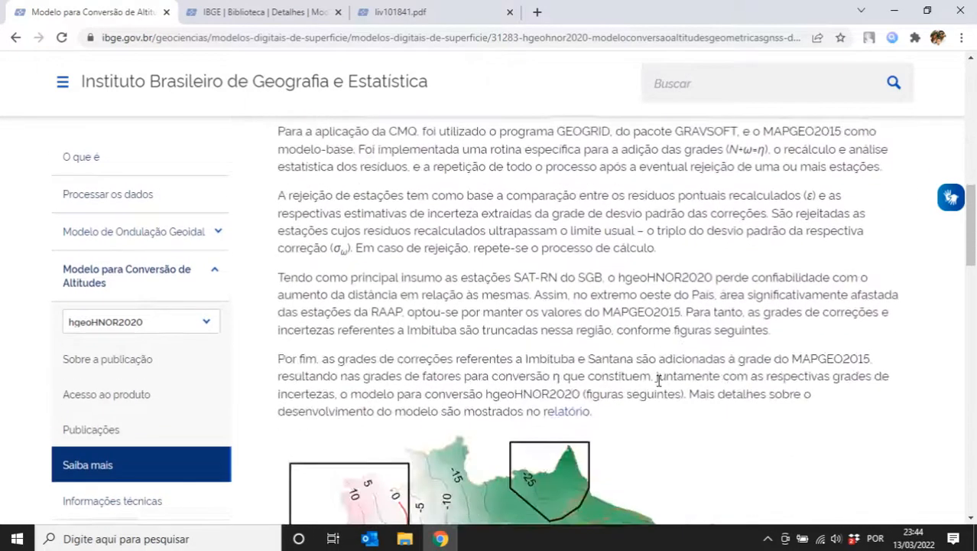
scroll(660, 384, down, 4)
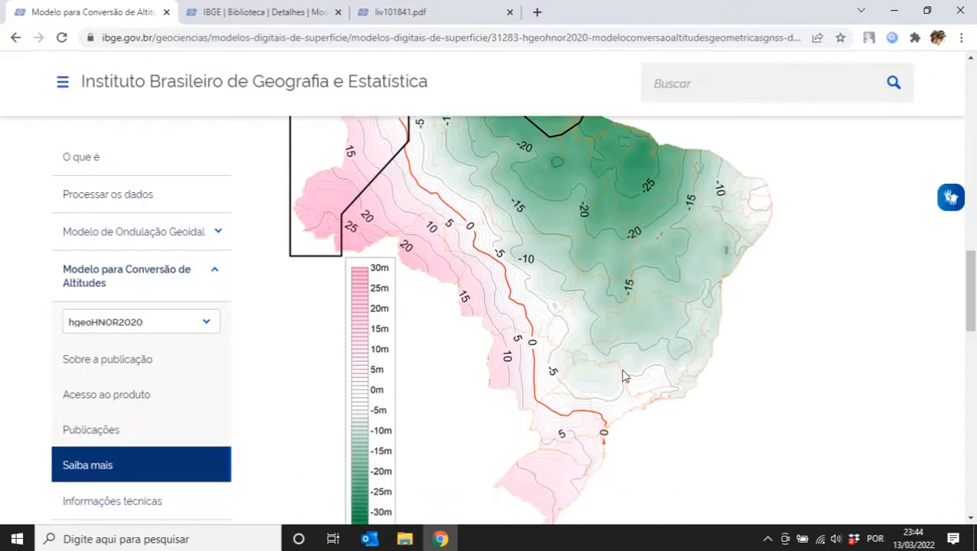
ctrl+scroll(621, 375, down, 1)
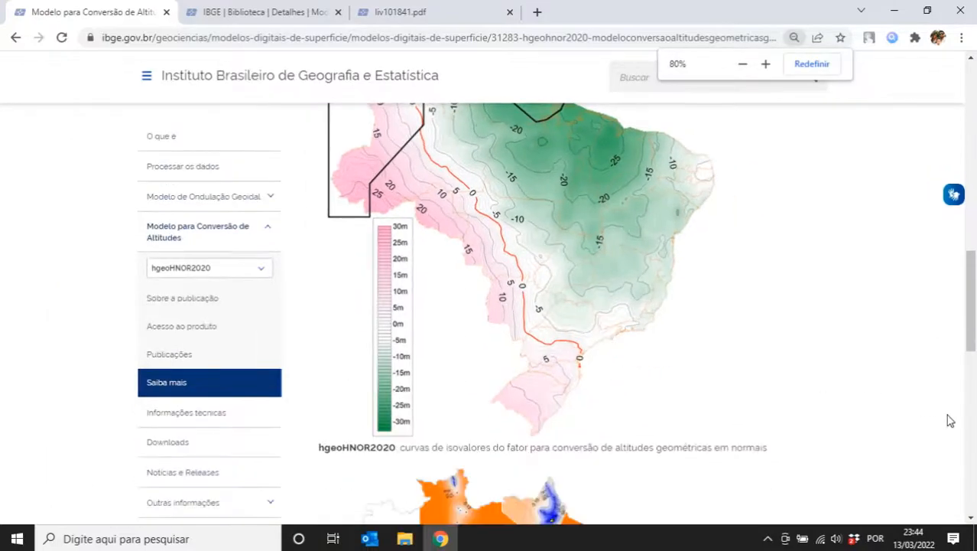
drag(971, 341, 972, 327)
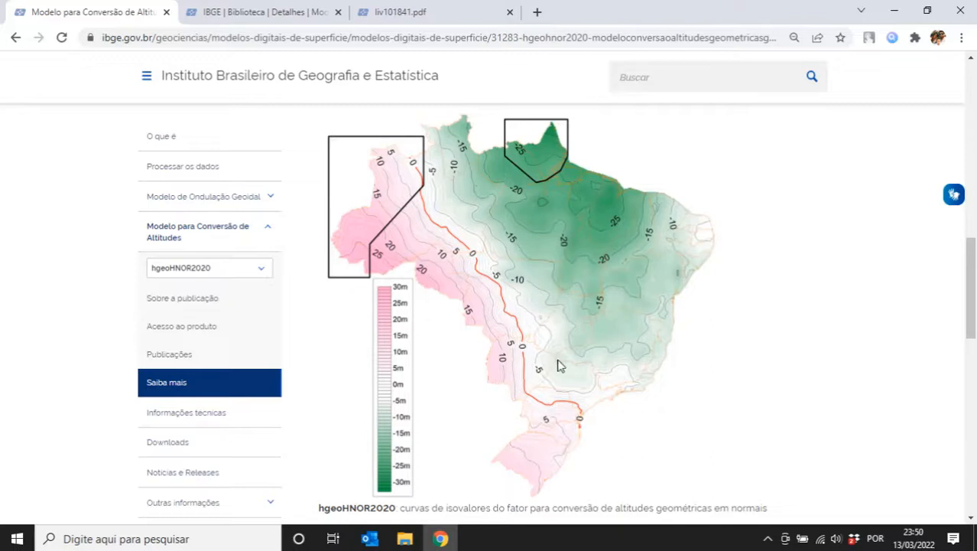
scroll(974, 306, down, 3)
- Scroll past the map and expand Avaliação do modelo, showing 85.3% of stations within ±10 cm
drag(974, 306, 975, 363)
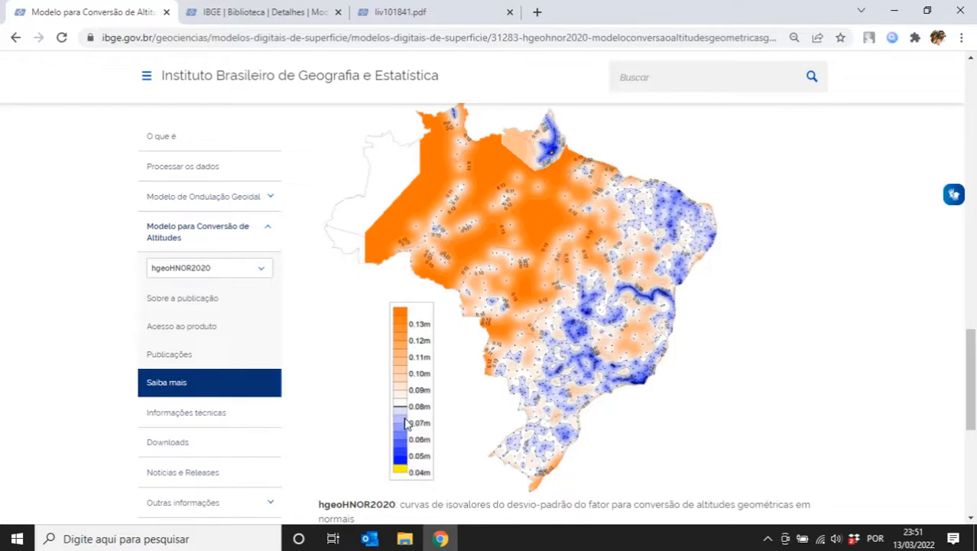
scroll(705, 410, down, 2)
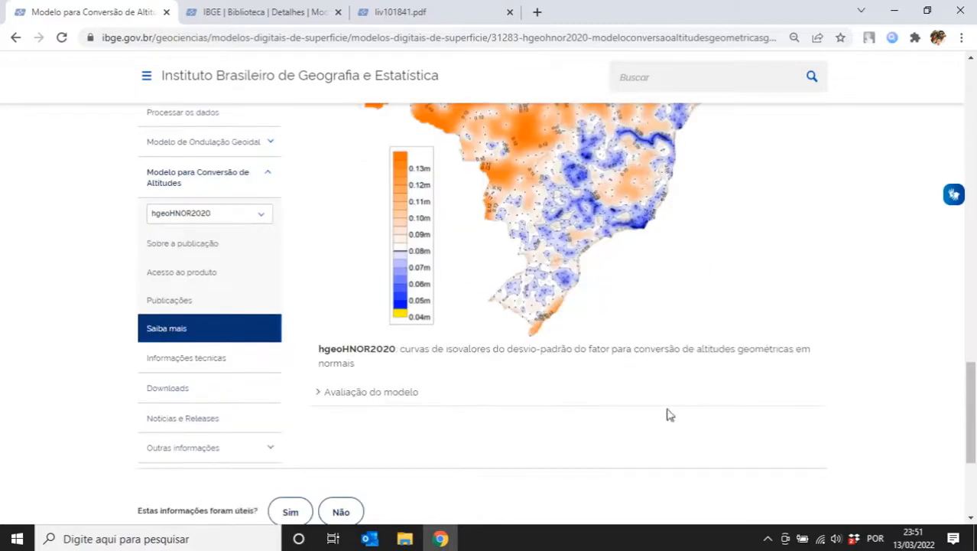
ctrl+scroll(381, 404, up, 1)
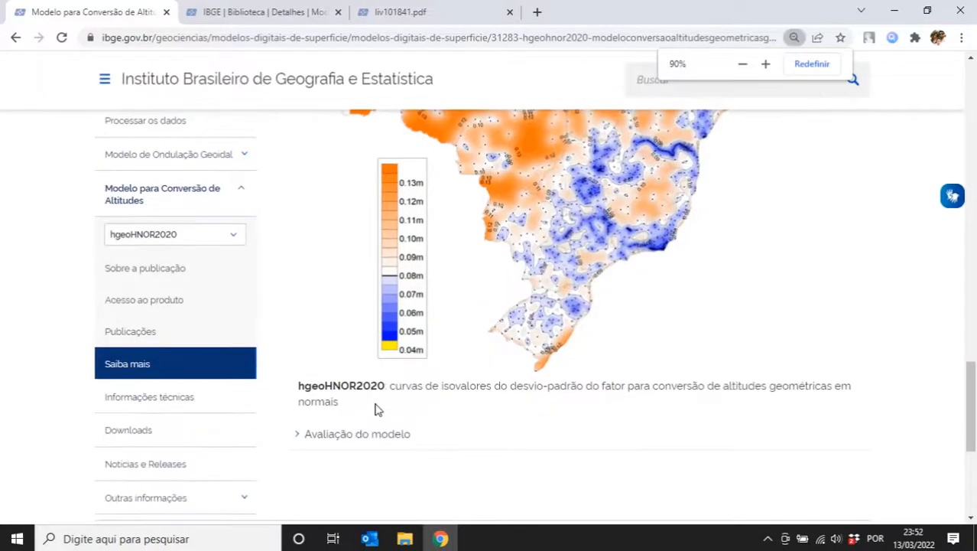
ctrl+scroll(374, 408, up, 2)
scroll(329, 489, down, 2)
click(327, 422)
- Scroll through the page and jump to the Informações técnicas section
scroll(336, 409, down, 2)
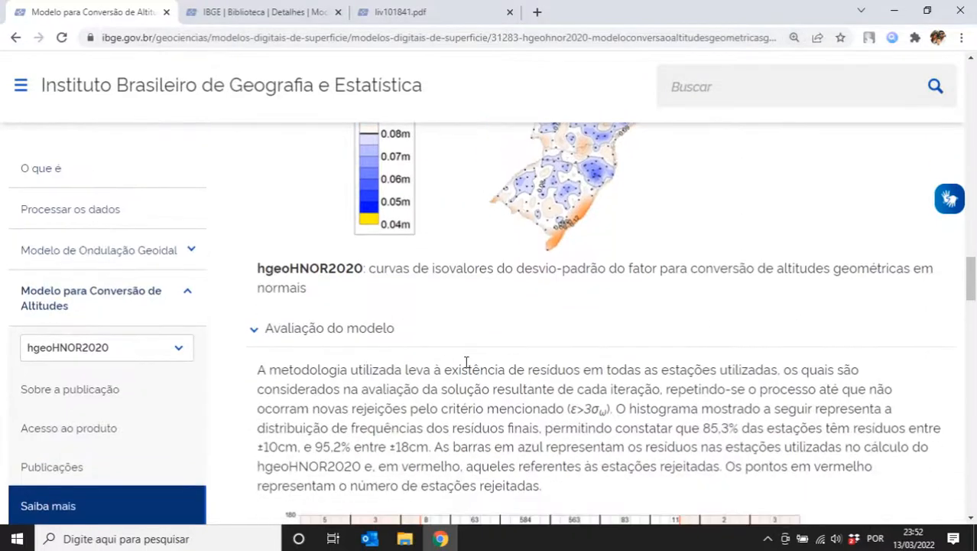
scroll(431, 375, down, 2)
scroll(429, 368, down, 3)
scroll(429, 367, down, 5)
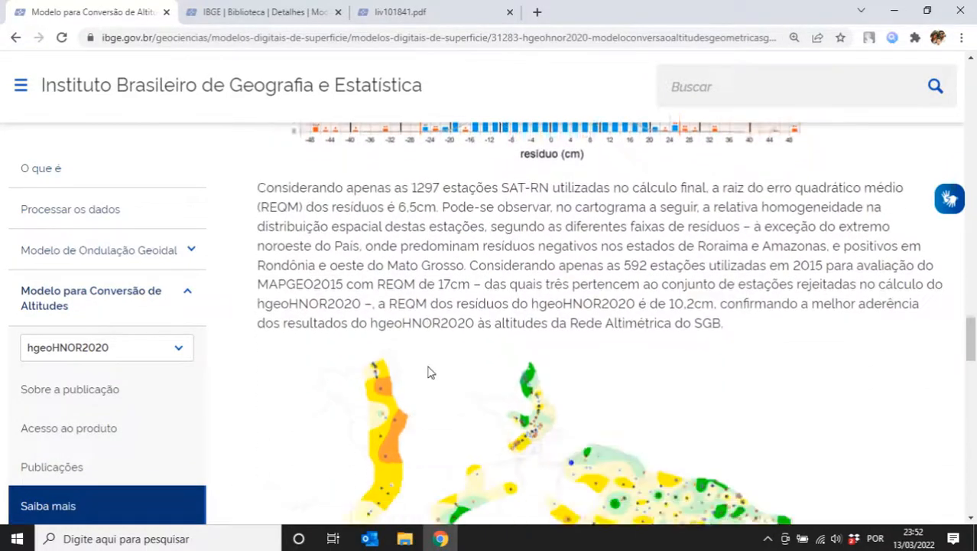
scroll(429, 371, down, 2)
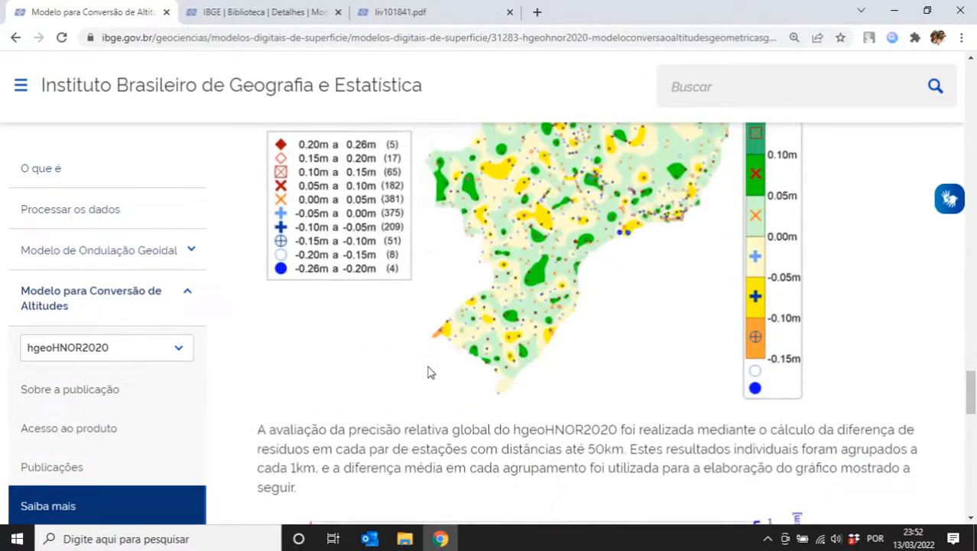
scroll(192, 410, down, 10)
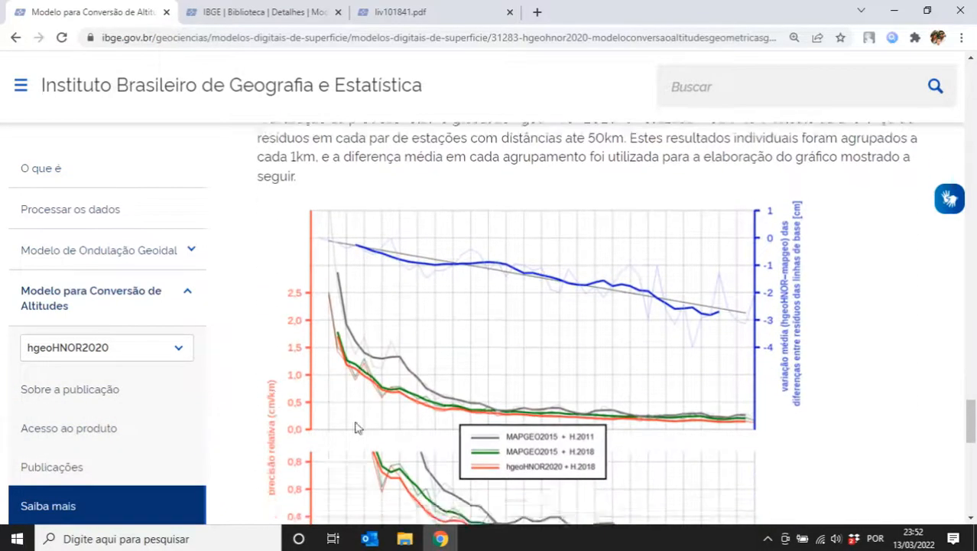
scroll(276, 398, up, 3)
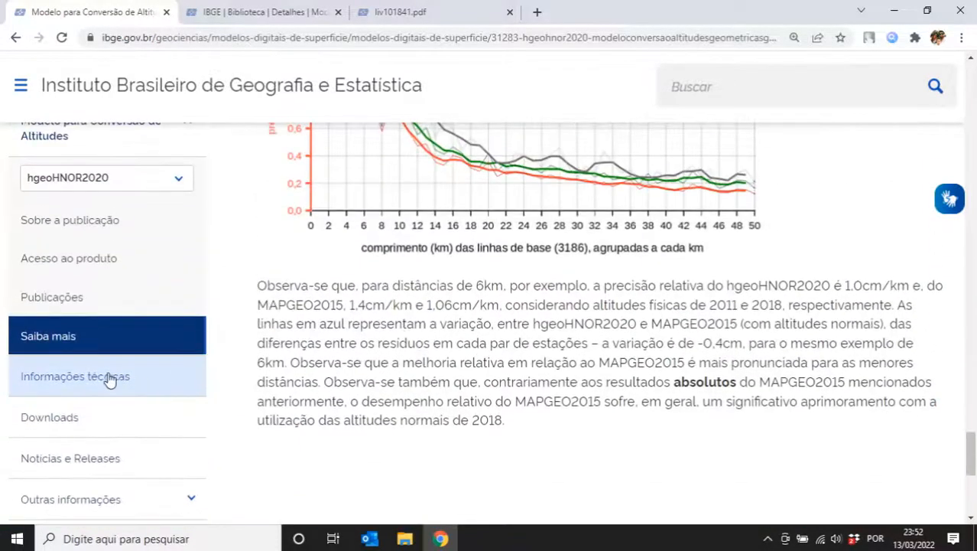
click(84, 378)
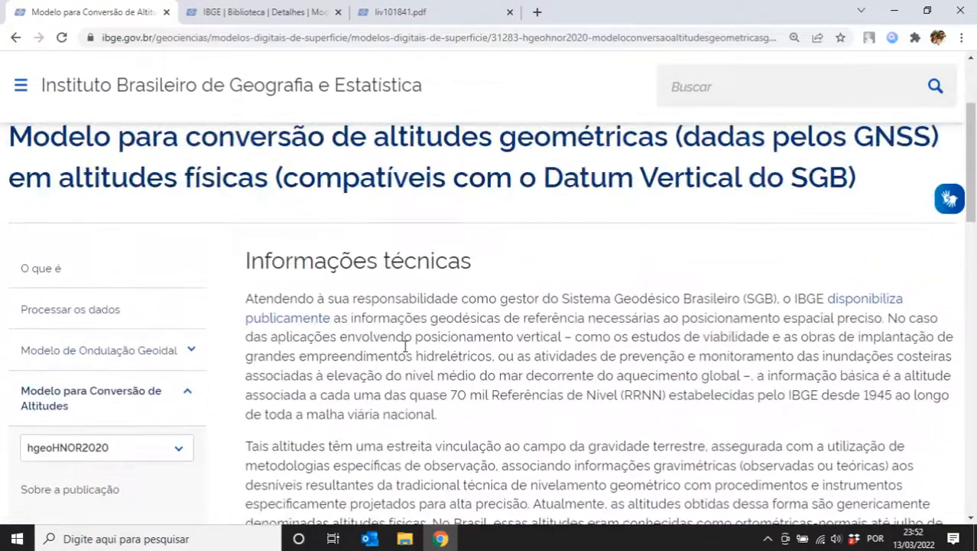
- Show the Downloads section listing the grades_hgeoHNOR2020, planilhas and MAPGEO2015 folders
scroll(406, 346, down, 1)
scroll(406, 346, down, 12)
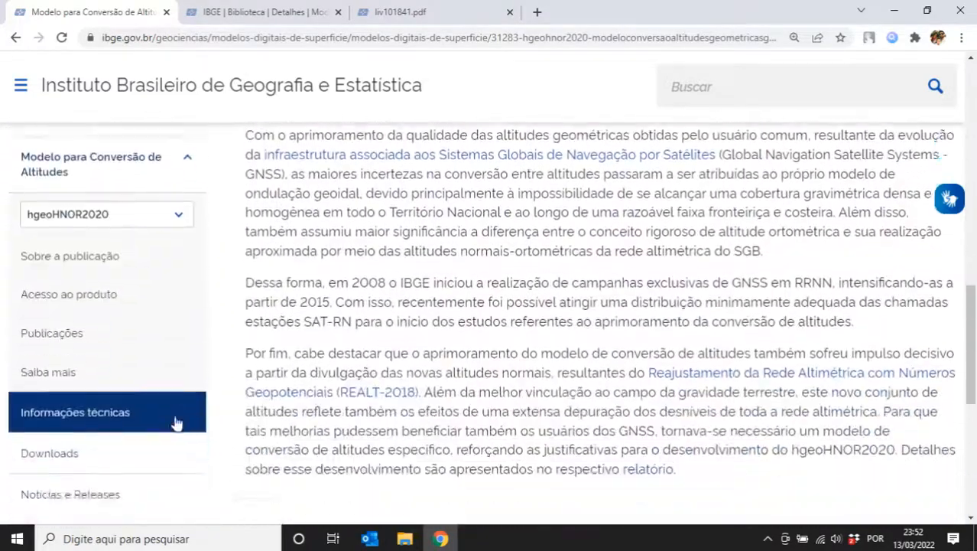
click(88, 312)
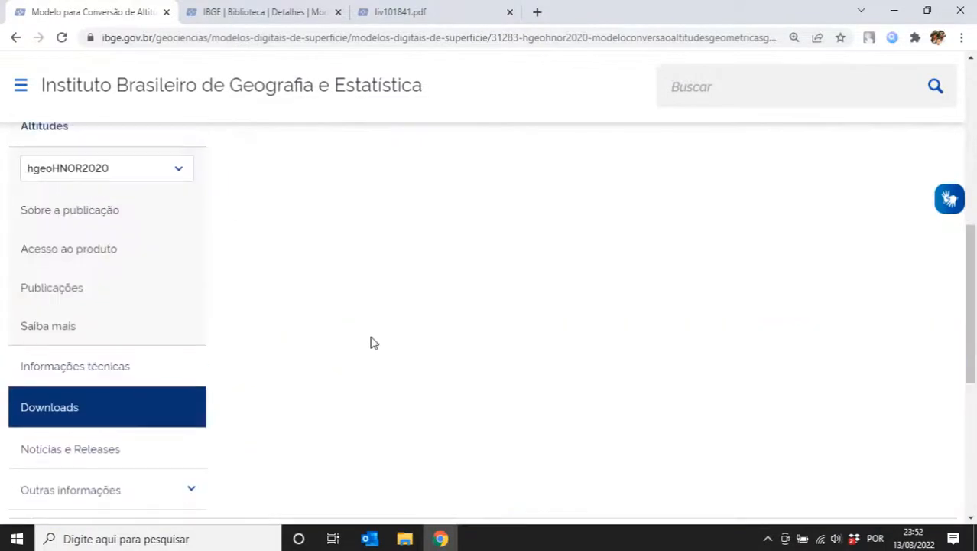
scroll(384, 362, down, 1)
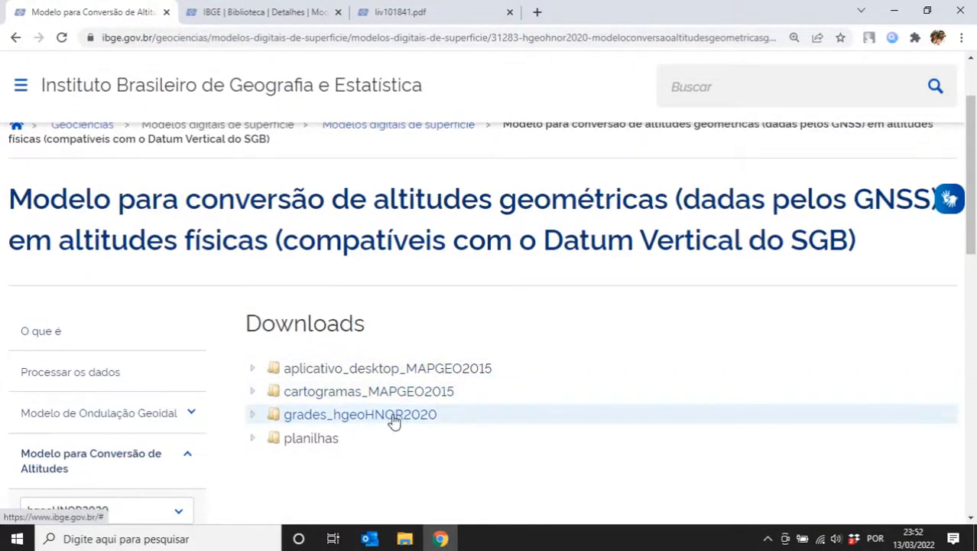
scroll(359, 417, down, 5)
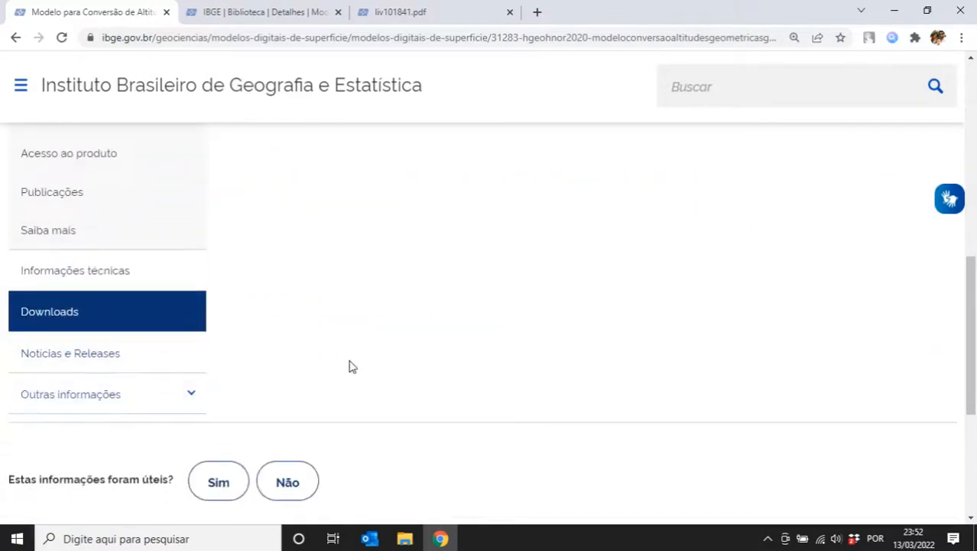
scroll(338, 364, up, 5)
scroll(332, 431, up, 2)
scroll(973, 222, down, 1)
drag(973, 222, 973, 235)
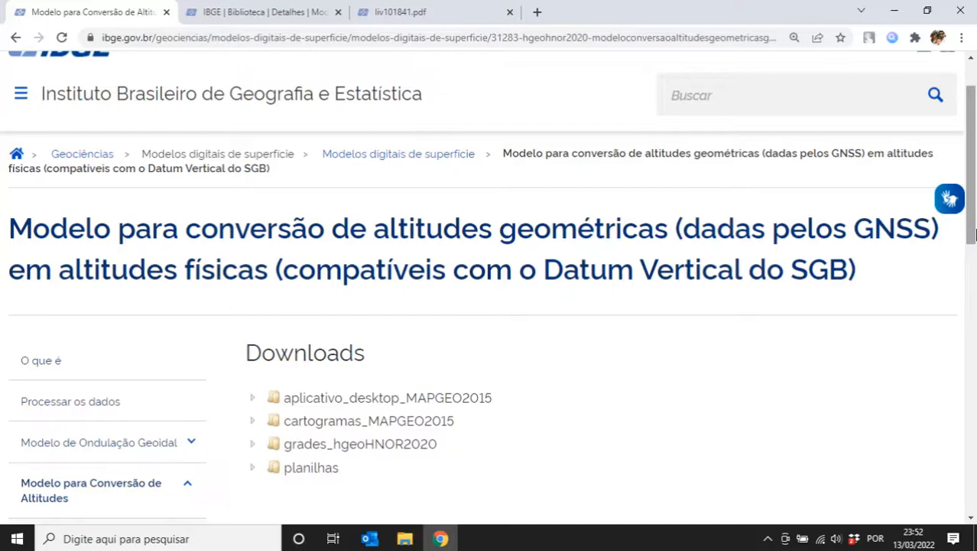
- Open the Pontos de apoio Drone text file in Notepad from File Explorer
click(405, 539)
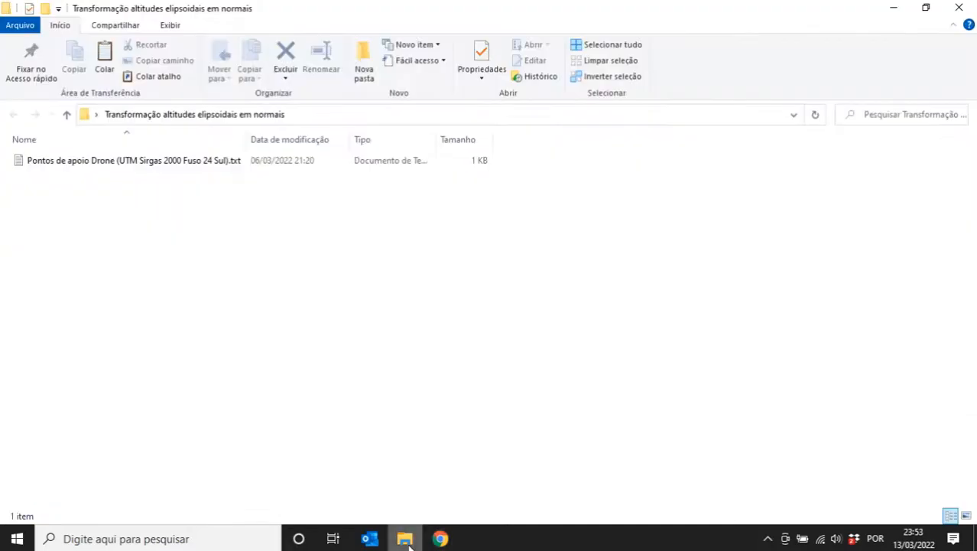
click(181, 162)
double_click(138, 165)
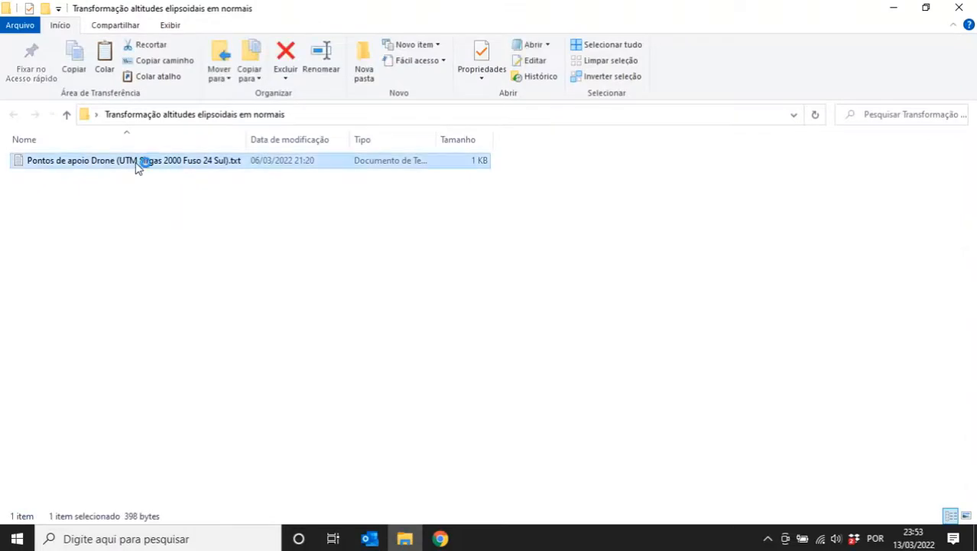
- Select the CH01–CH04 and GCP01–GCP05 lines and the check-point altitudes, such as CH03's -4.141
drag(409, 313, 12, 187)
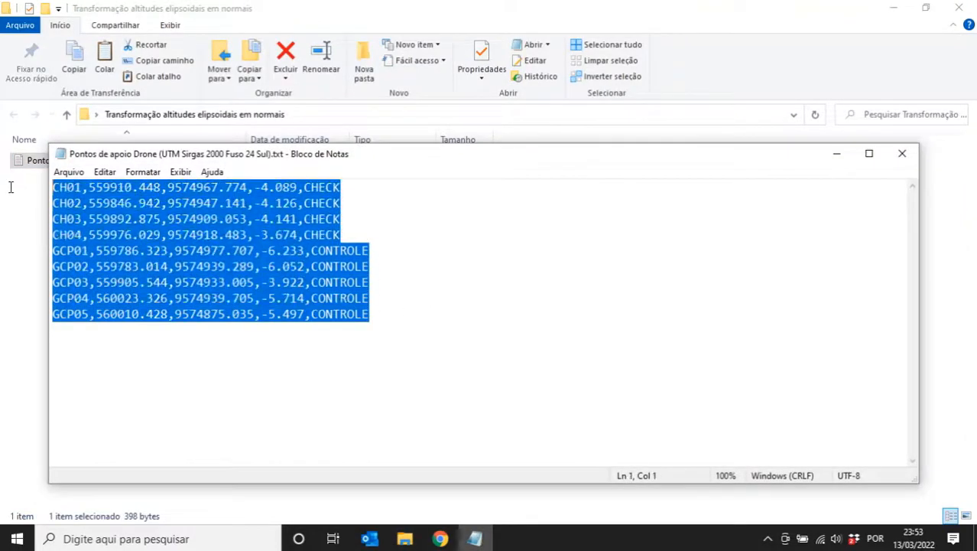
click(142, 219)
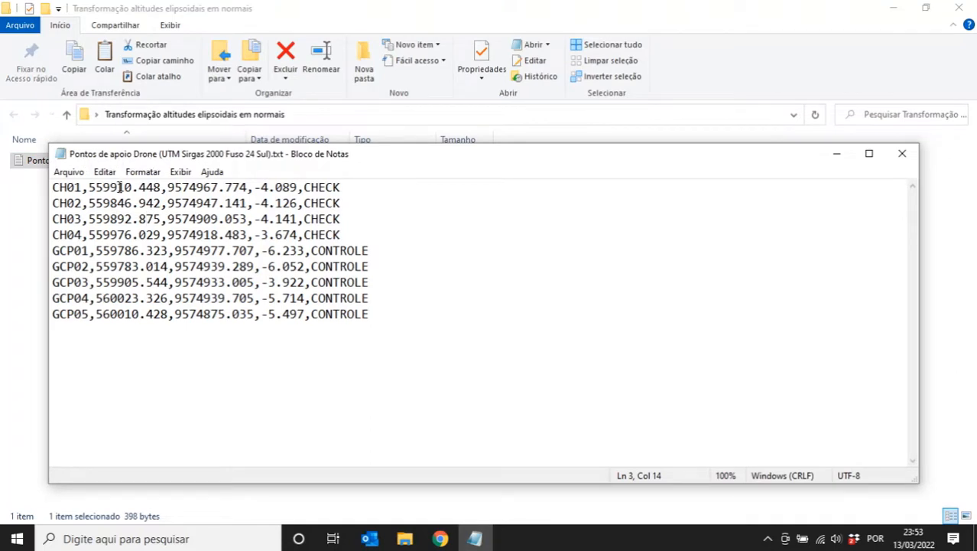
drag(54, 188, 386, 230)
drag(52, 251, 397, 319)
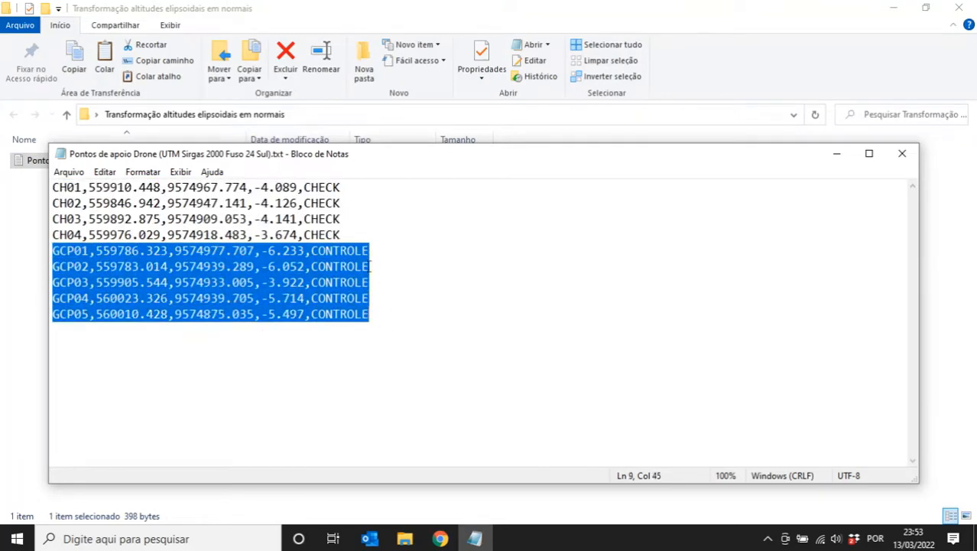
drag(255, 187, 295, 219)
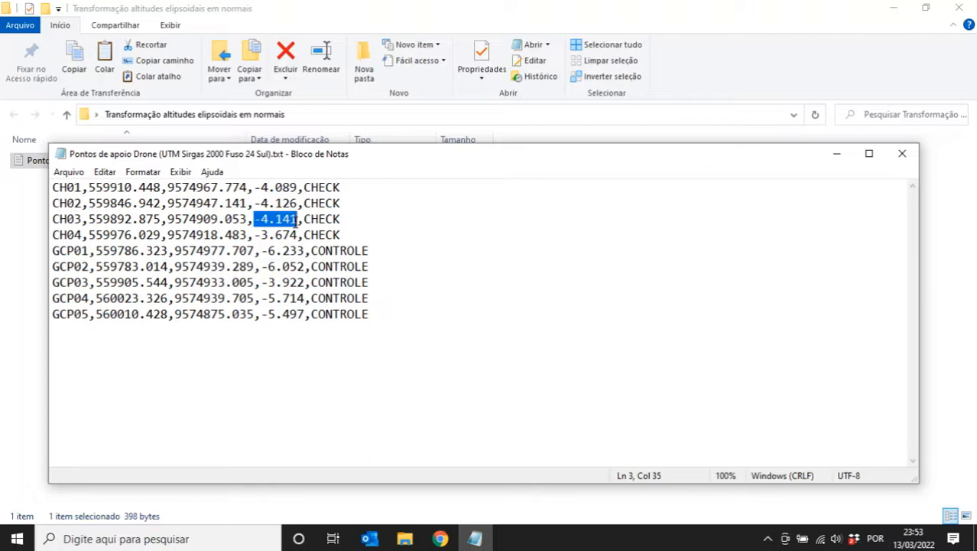
drag(297, 220, 253, 220)
click(440, 540)
- Open Processar os dados, try the ID LON LAT (GMS) format, then keep ID LAT LON (GMS)
scroll(130, 352, down, 1)
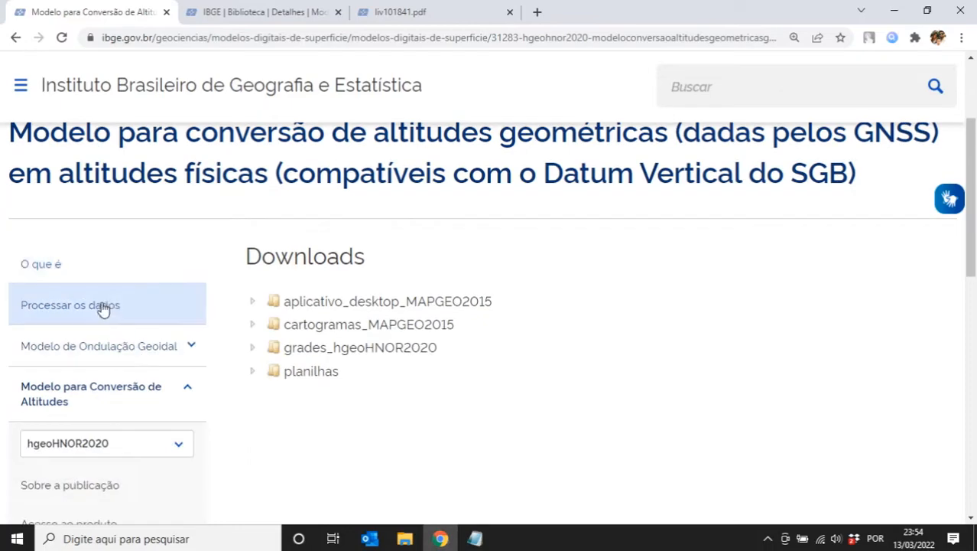
click(104, 306)
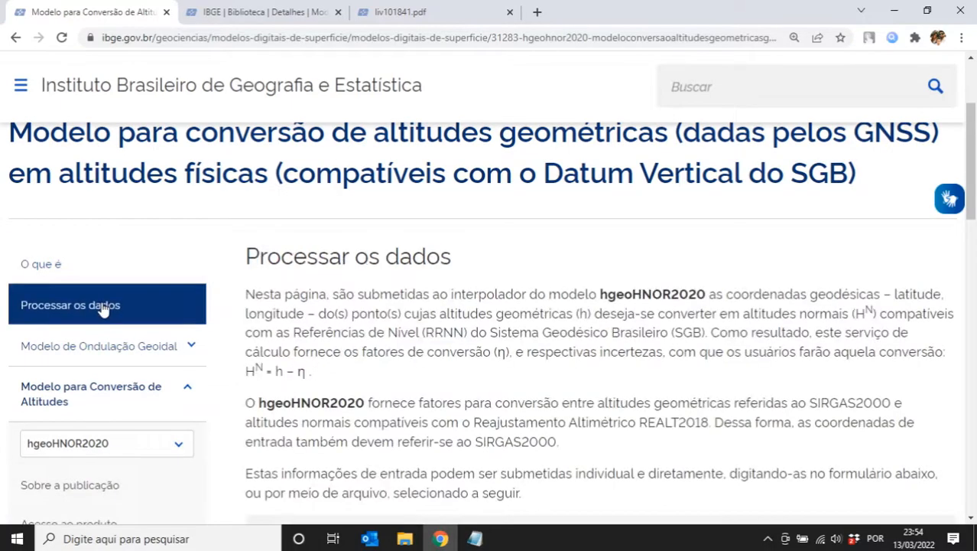
scroll(413, 312, down, 4)
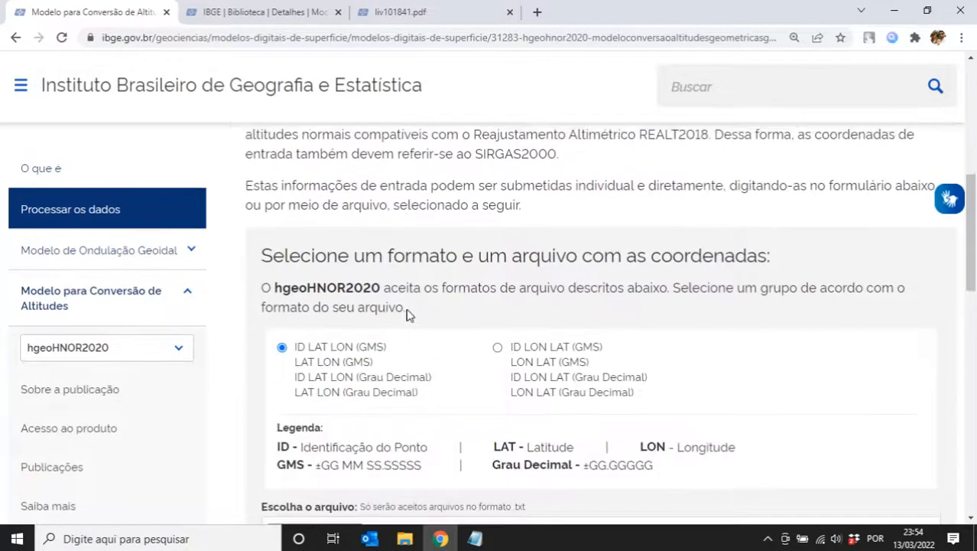
scroll(407, 314, down, 1)
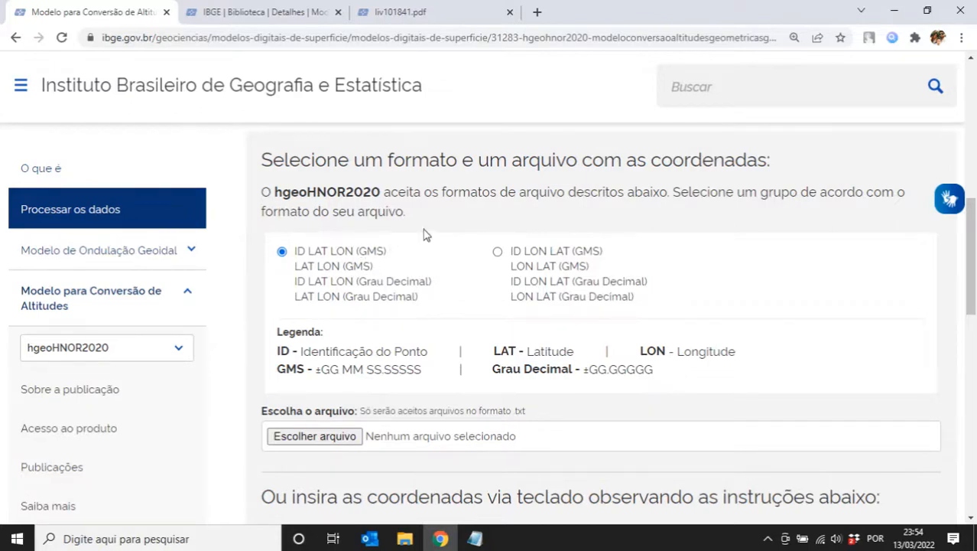
click(498, 252)
click(283, 252)
scroll(973, 283, down, 1)
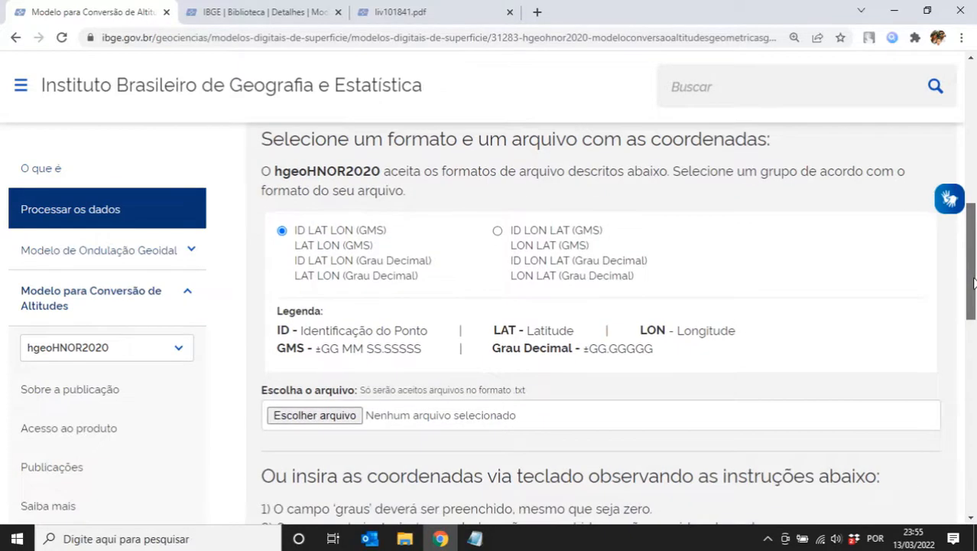
scroll(972, 285, down, 3)
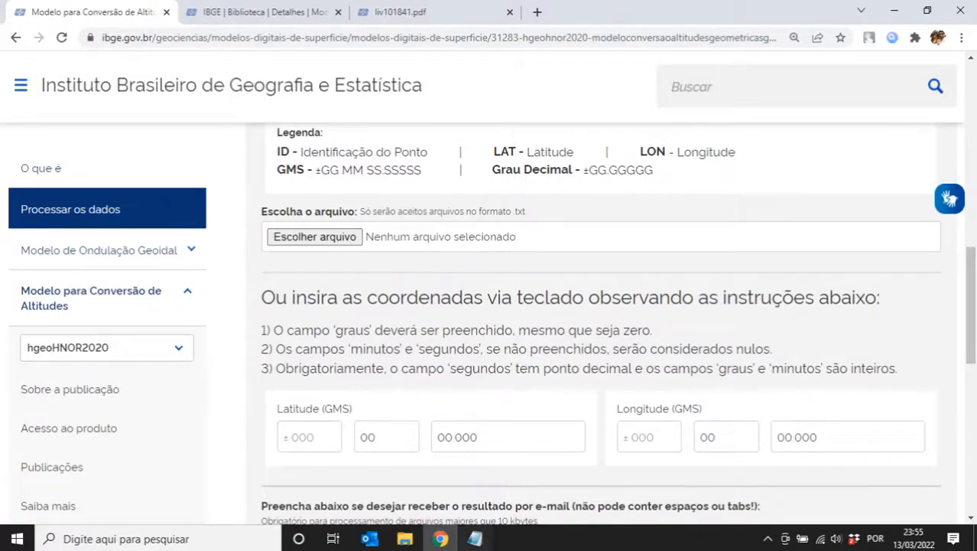
- Select the coordinate lines in the control points file, then close Notepad
click(475, 539)
click(395, 311)
drag(395, 310, 108, 174)
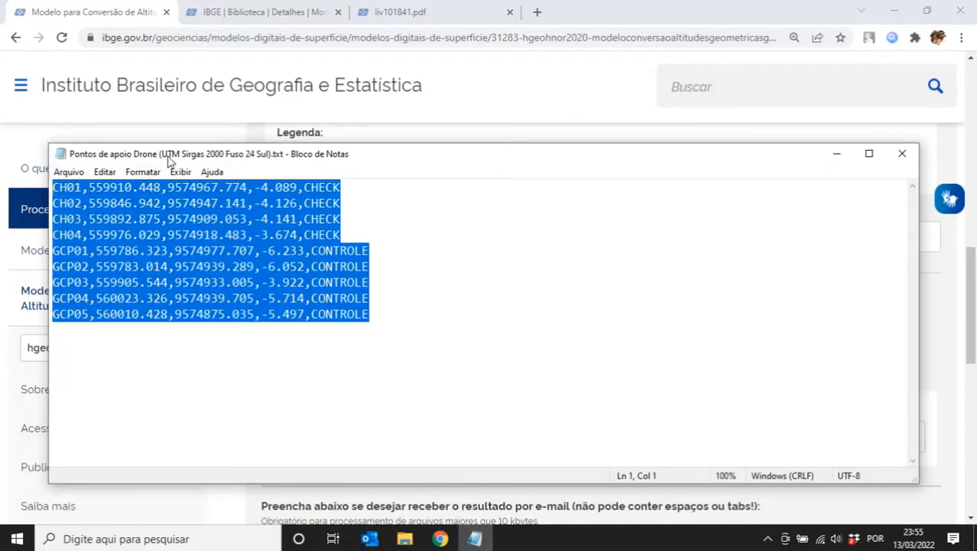
click(901, 155)
- Submit the Processar form, then return to the 'Transformação altitudes elipsoidais em normais' folder
scroll(398, 283, up, 3)
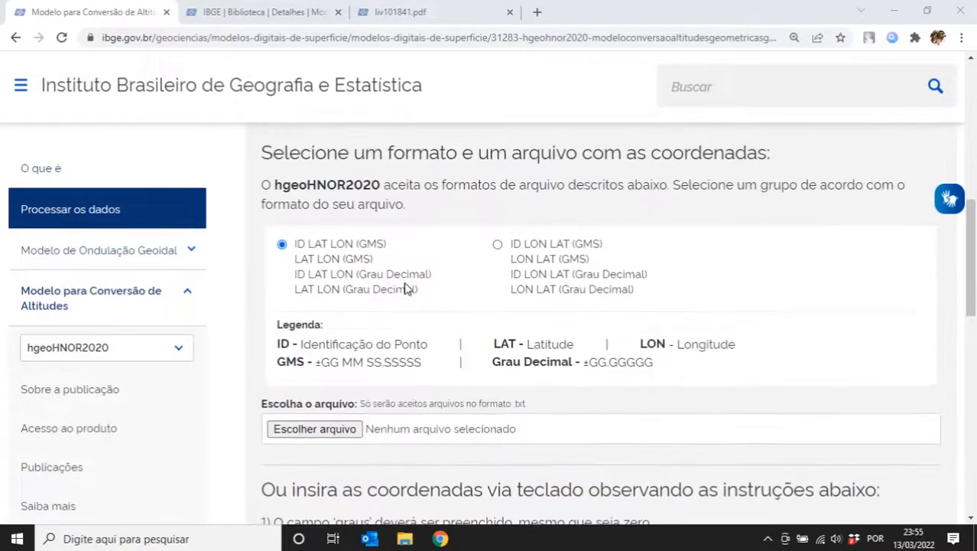
scroll(359, 340, down, 1)
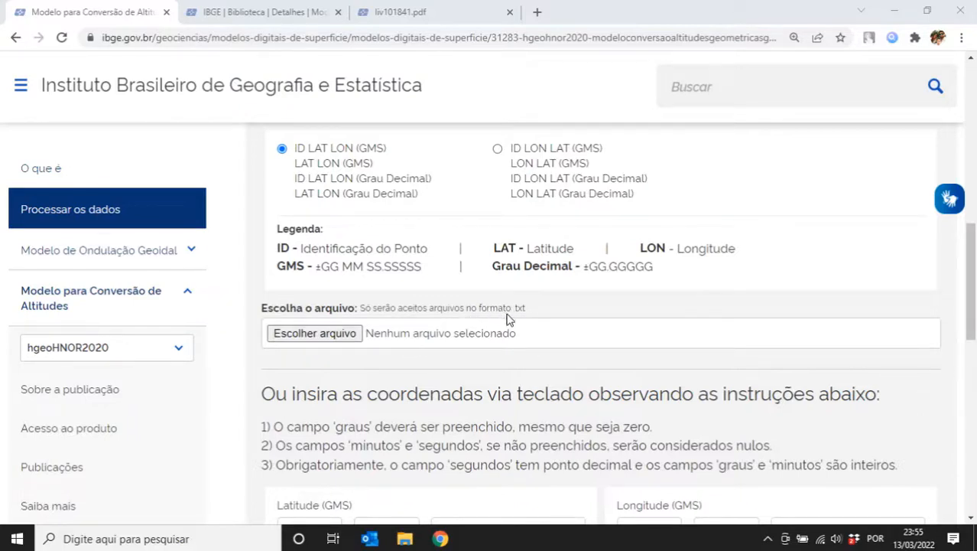
drag(974, 289, 974, 332)
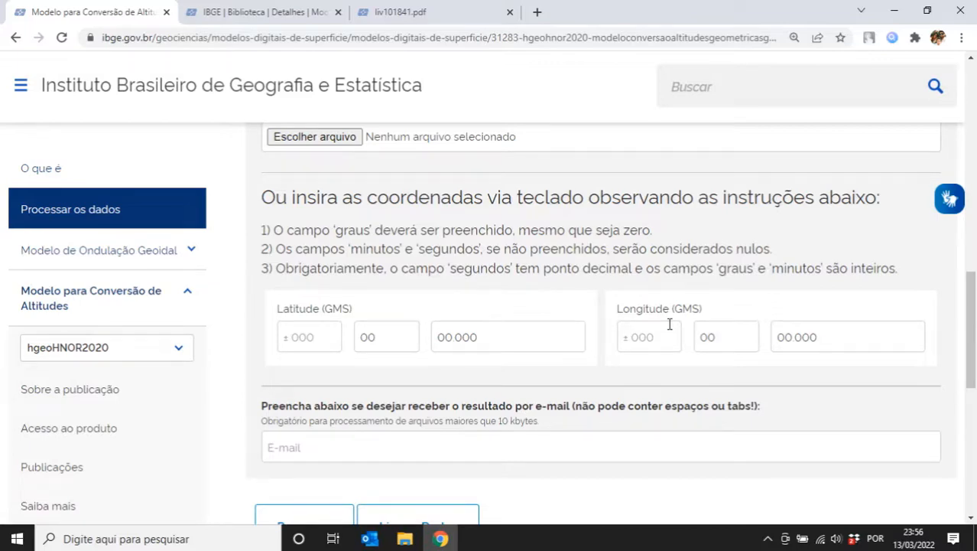
scroll(669, 324, down, 1)
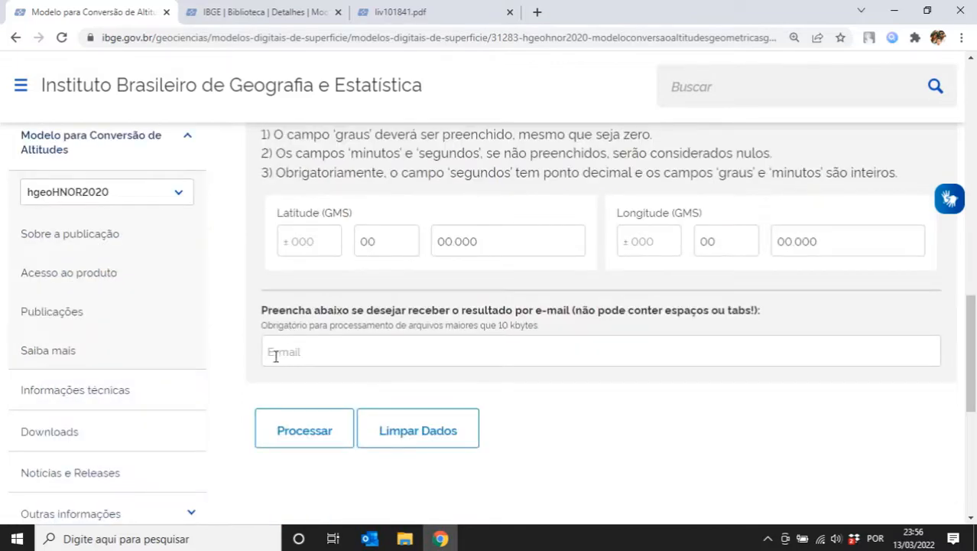
click(295, 433)
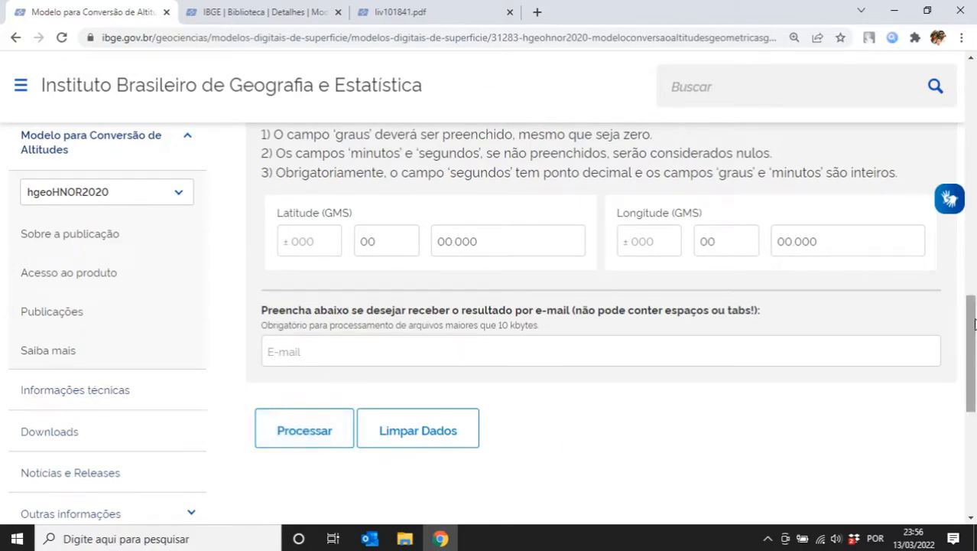
scroll(306, 223, down, 1)
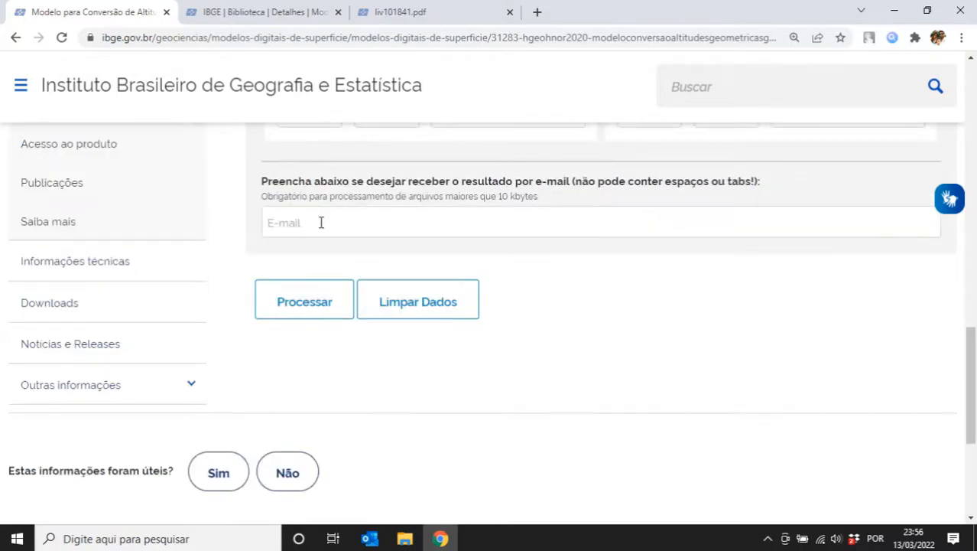
click(404, 539)
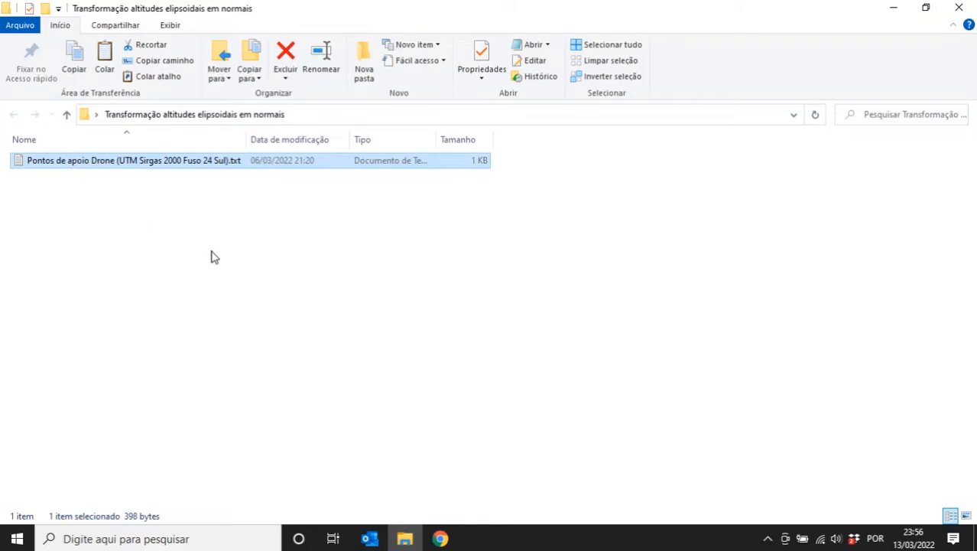
- Deselect the points file and launch GeoOffice from the Start search
click(91, 235)
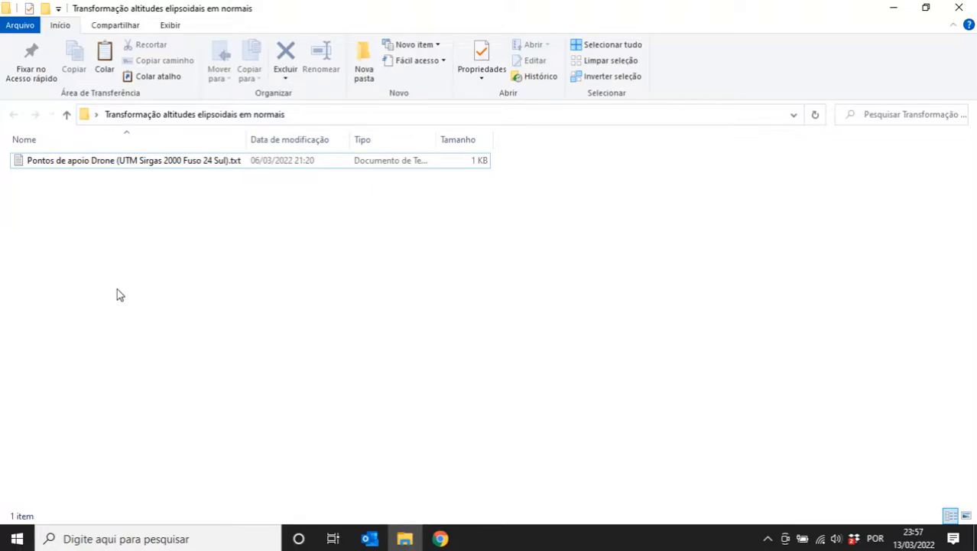
click(138, 544)
text(geo)
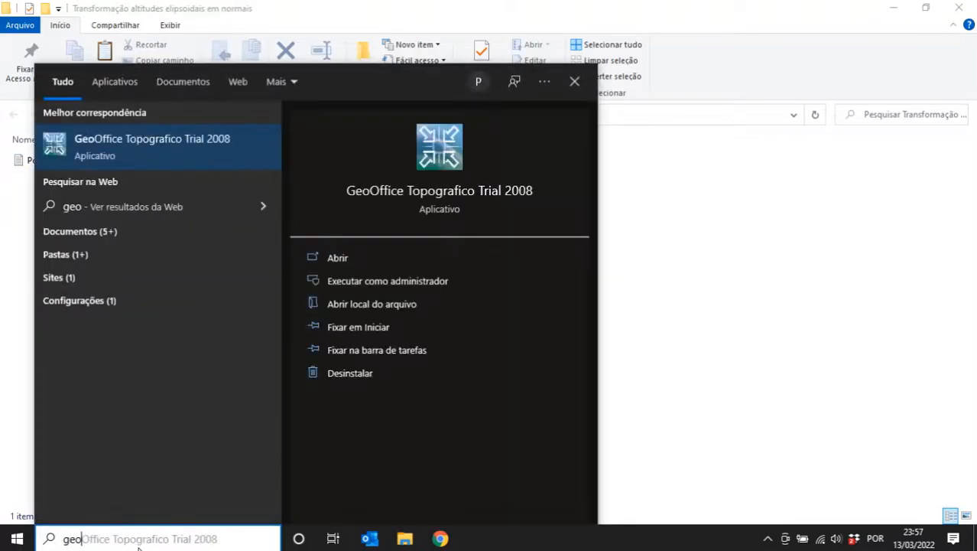
key(Return)
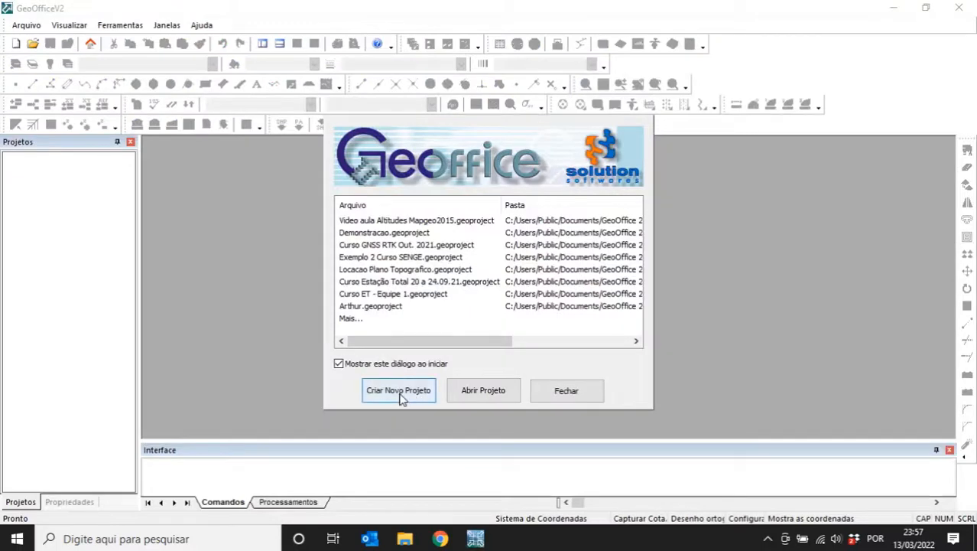
- Create the project 'Video Aula Altitudes HgeoHNOR2020' through the wizard and maximize its window
click(399, 391)
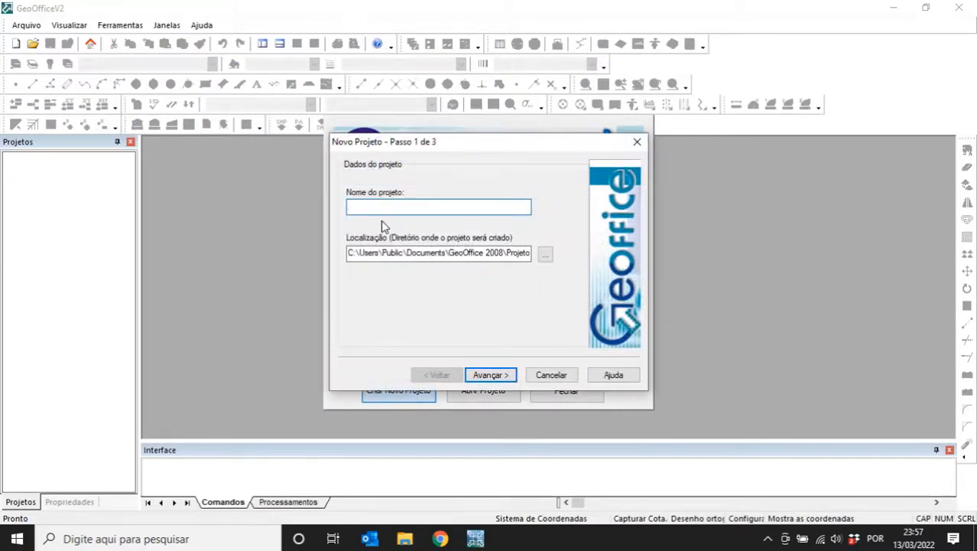
text(Video)
text(Aula Altitudes HgeoHNOR2020)
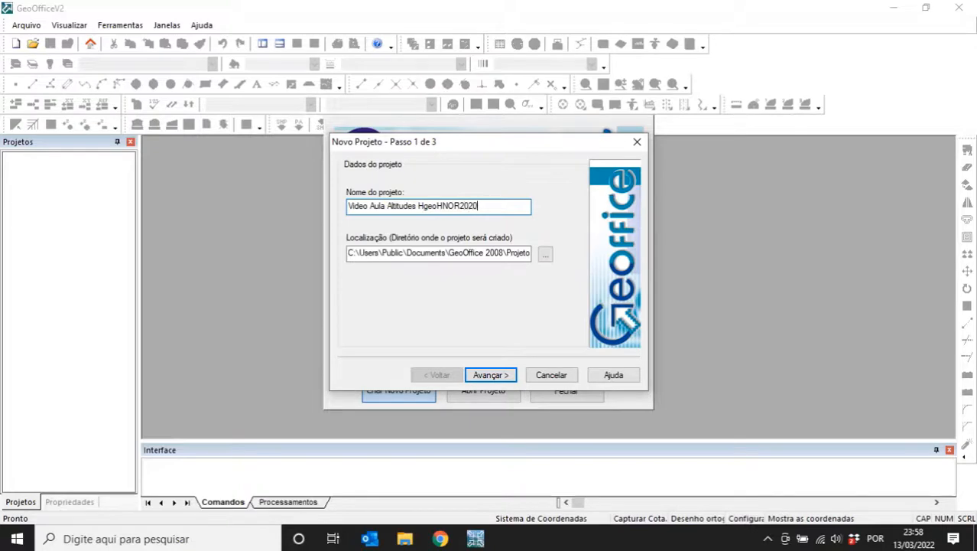
click(492, 376)
click(492, 375)
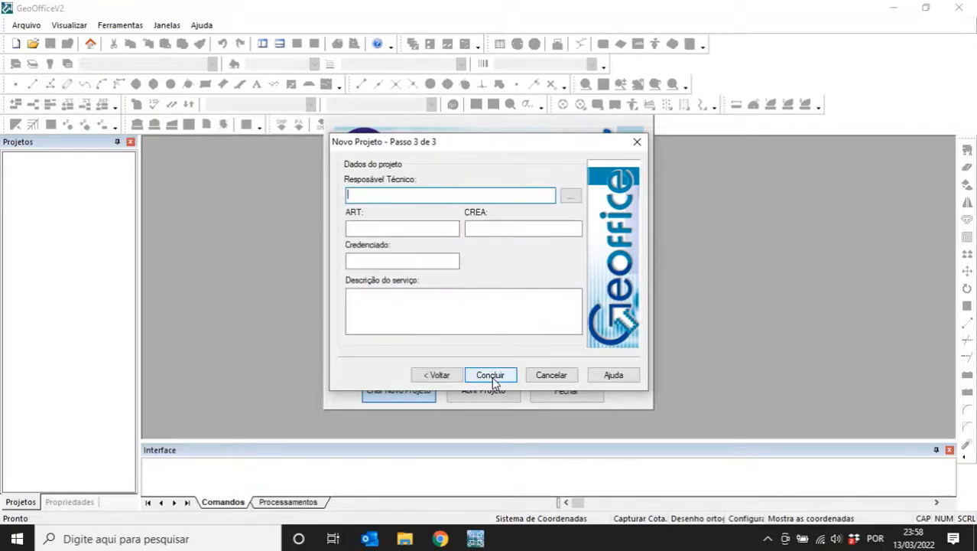
click(492, 376)
click(613, 150)
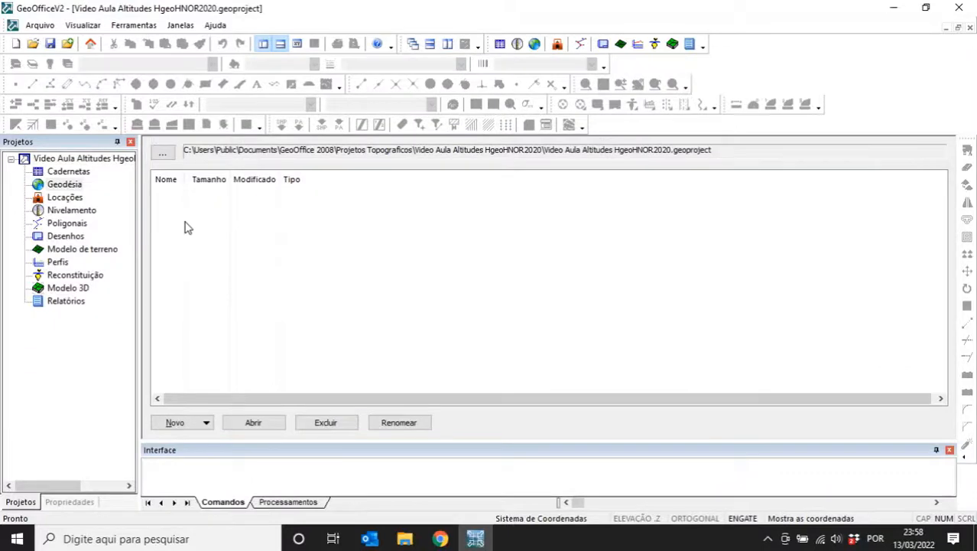
- Select the drone control-point text file for ASCII import in GeoOffice
click(67, 45)
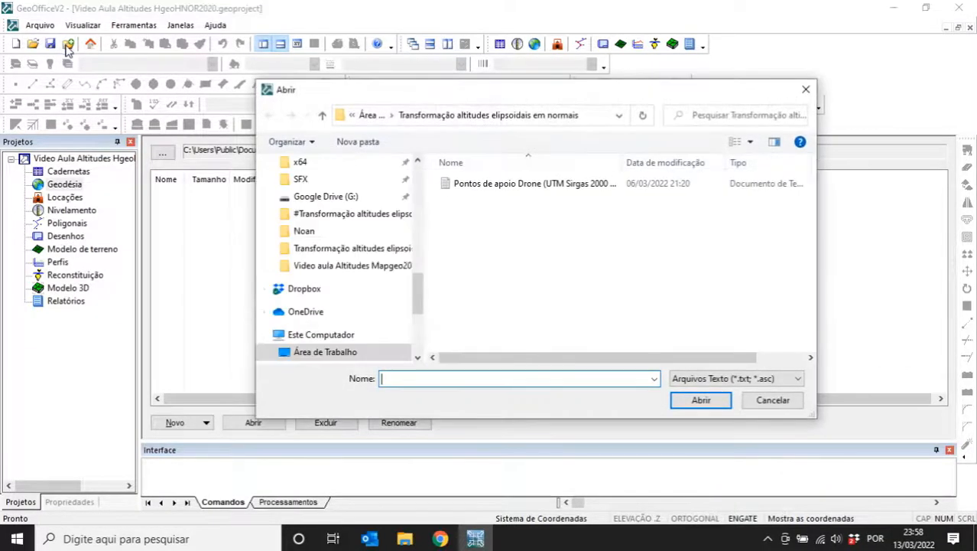
drag(415, 273, 419, 313)
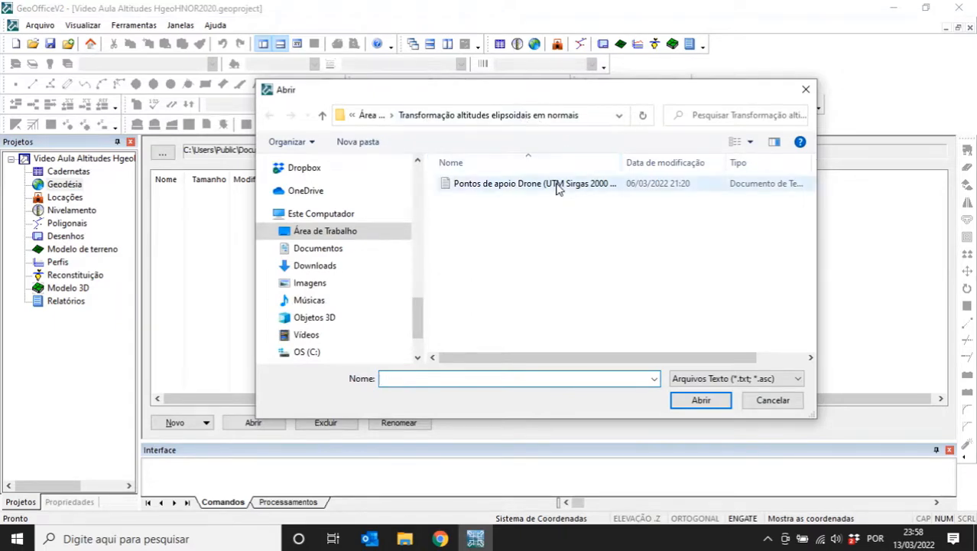
click(559, 186)
click(696, 400)
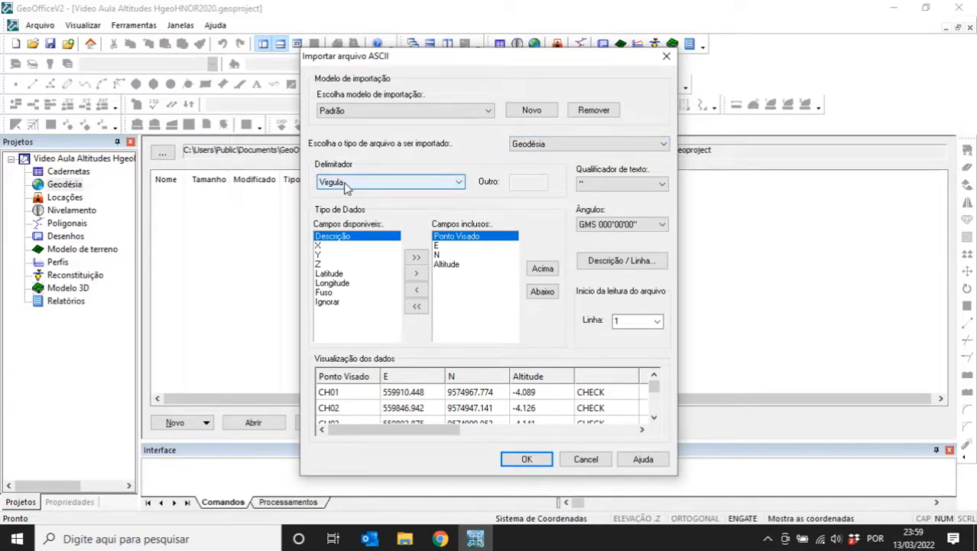
click(405, 539)
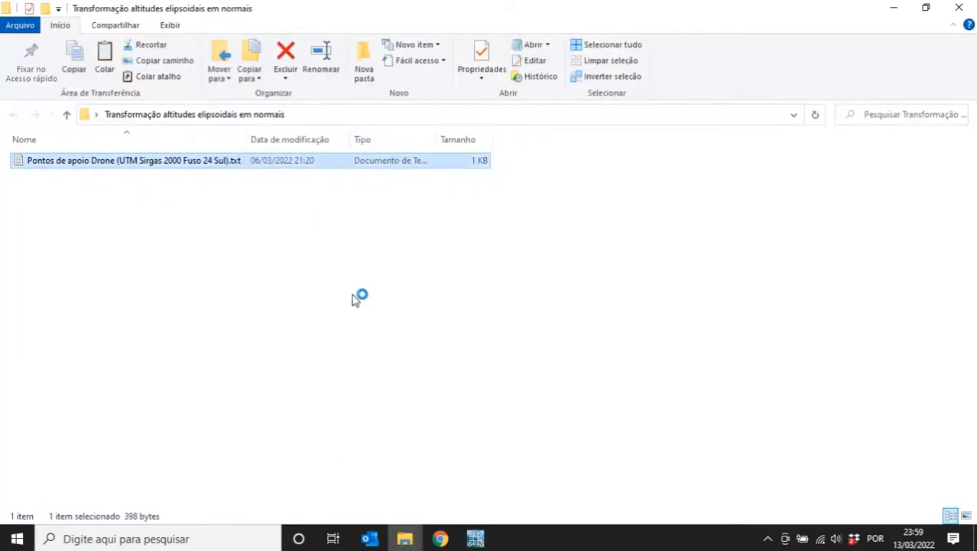
- Confirm the file is comma-delimited and keep the fields Ponto Visado, E, N, Altitude in order
double_click(84, 187)
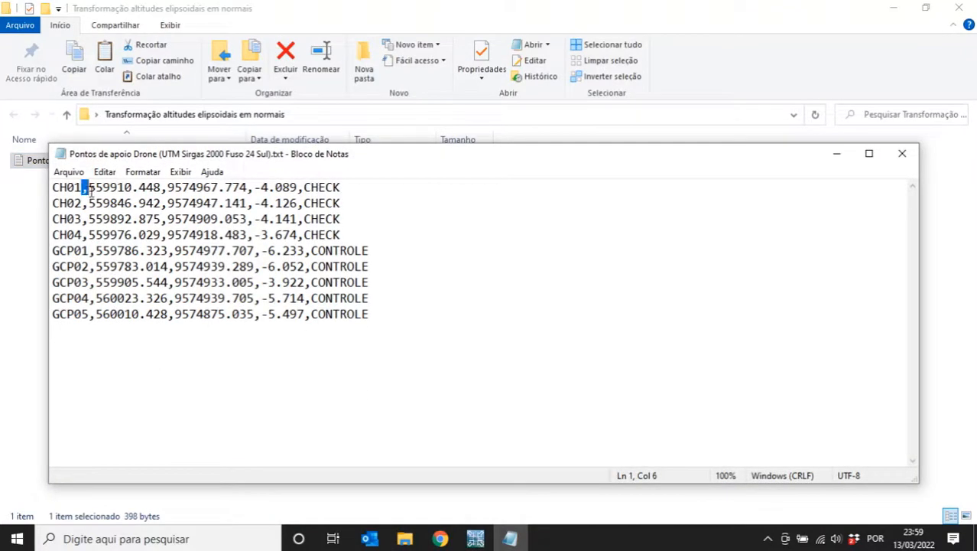
double_click(163, 188)
double_click(249, 187)
double_click(303, 187)
click(903, 154)
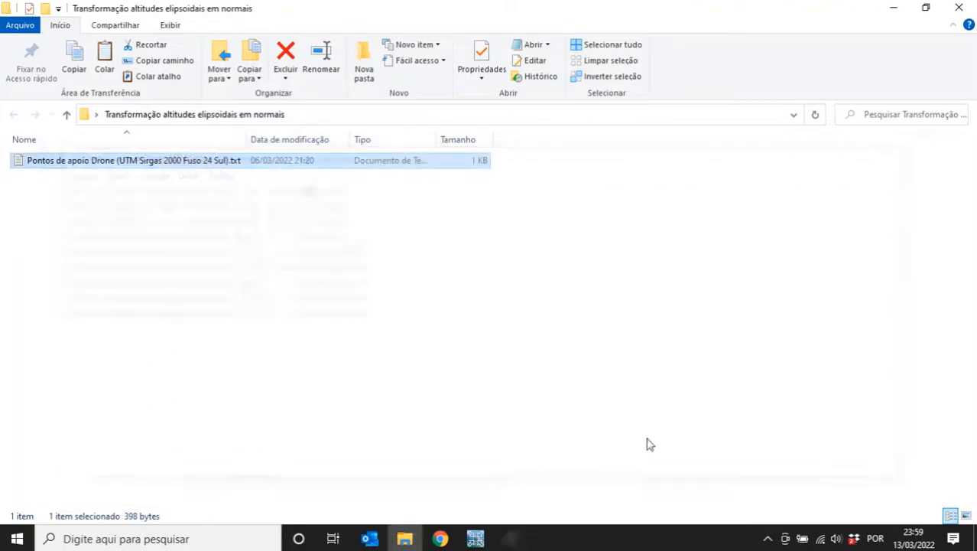
click(488, 543)
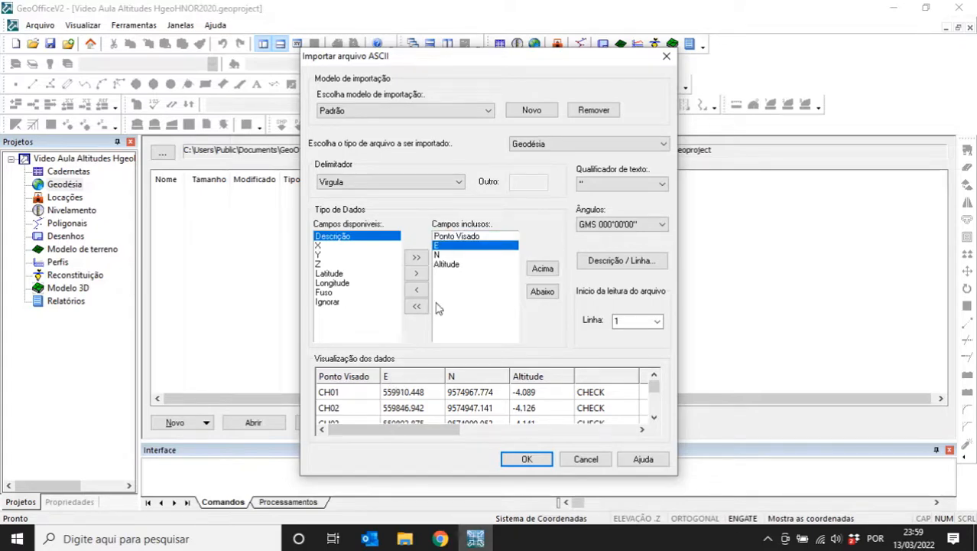
click(458, 255)
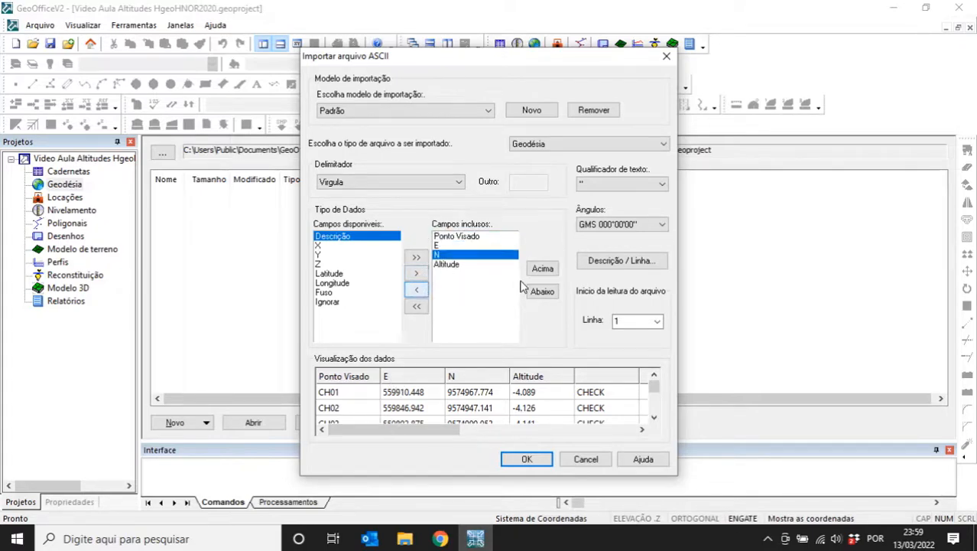
click(542, 268)
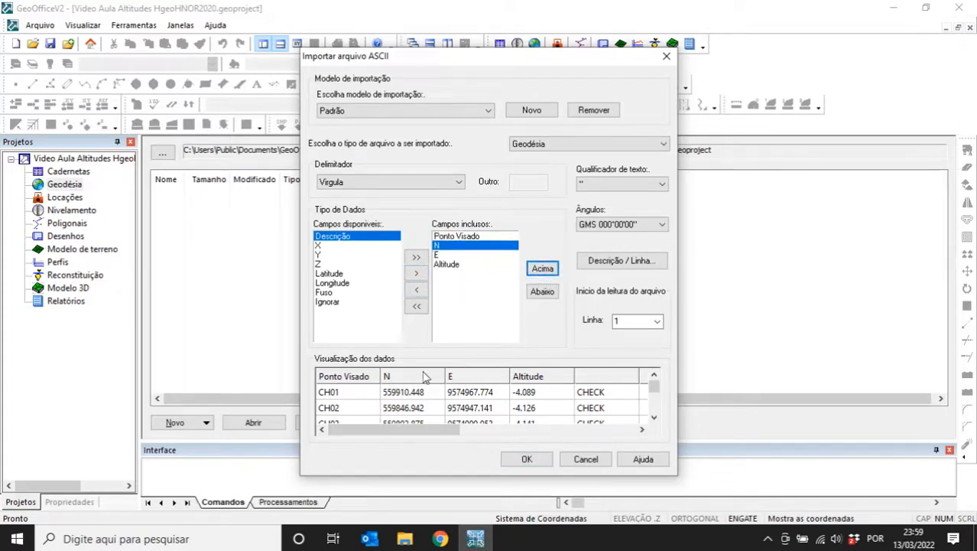
click(542, 295)
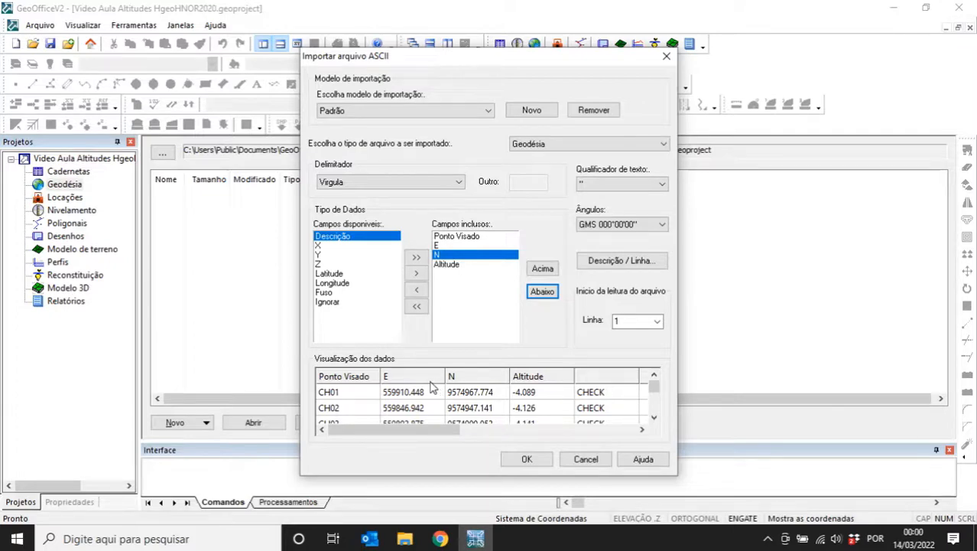
- Assign SIRGAS 2000, UTM zone 24 (42 W até 36 W) Sul, and store the points as field book 'Pontos UTM'
click(533, 461)
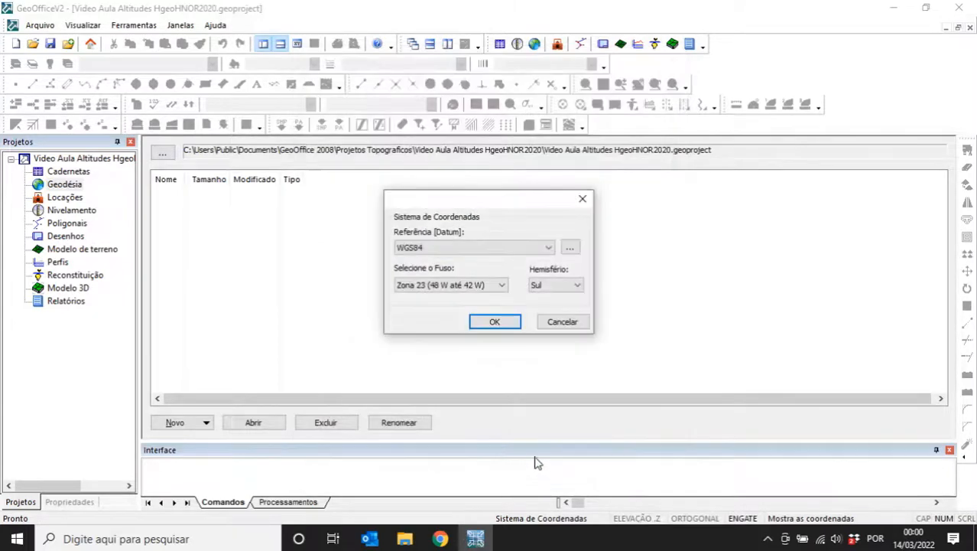
click(417, 248)
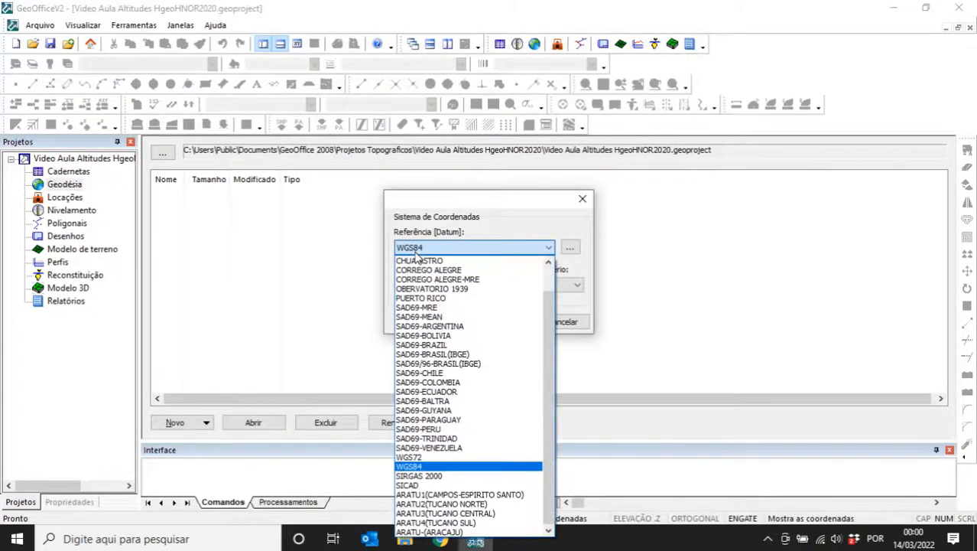
click(464, 474)
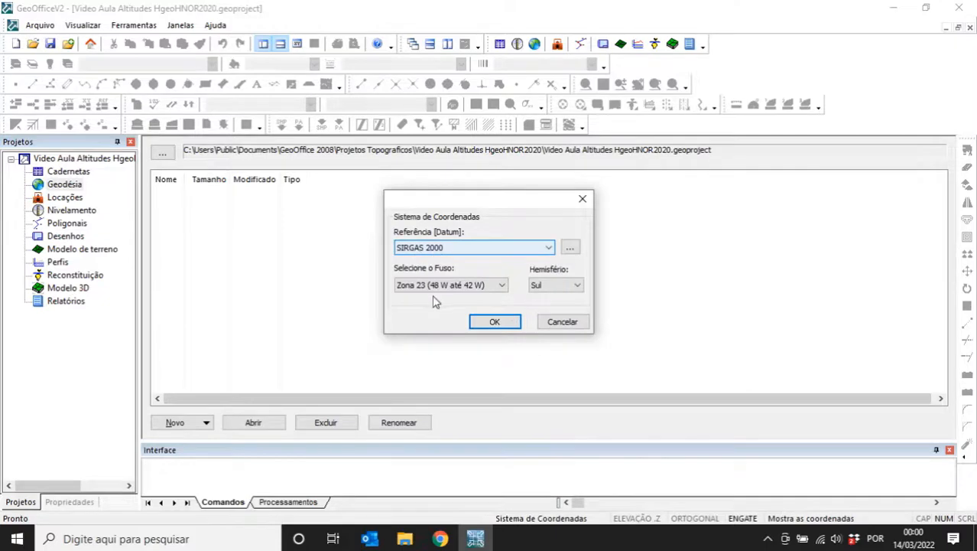
click(421, 287)
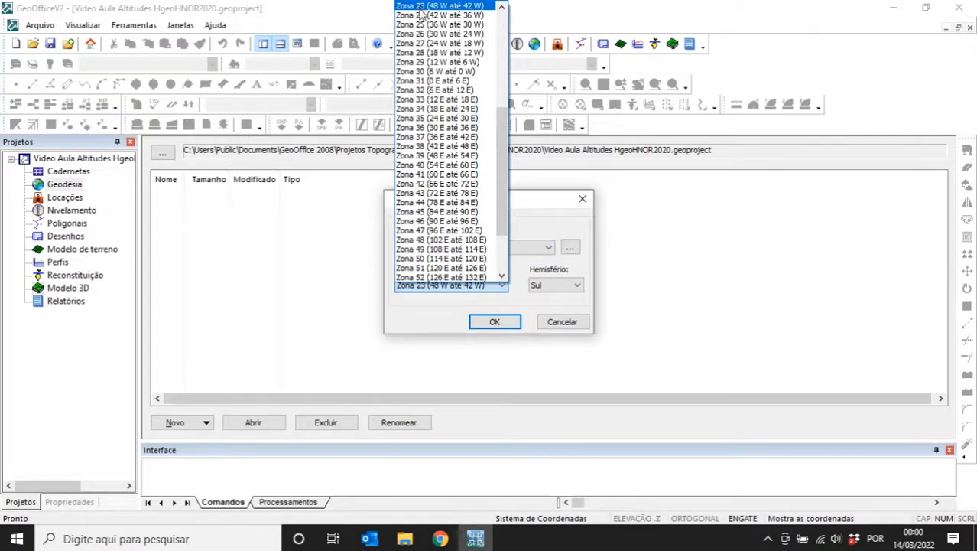
click(422, 15)
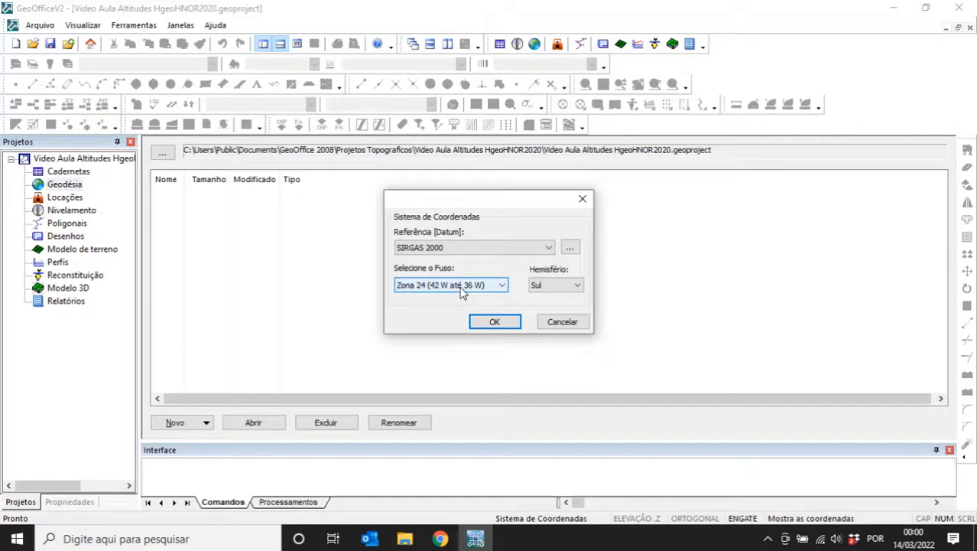
click(496, 322)
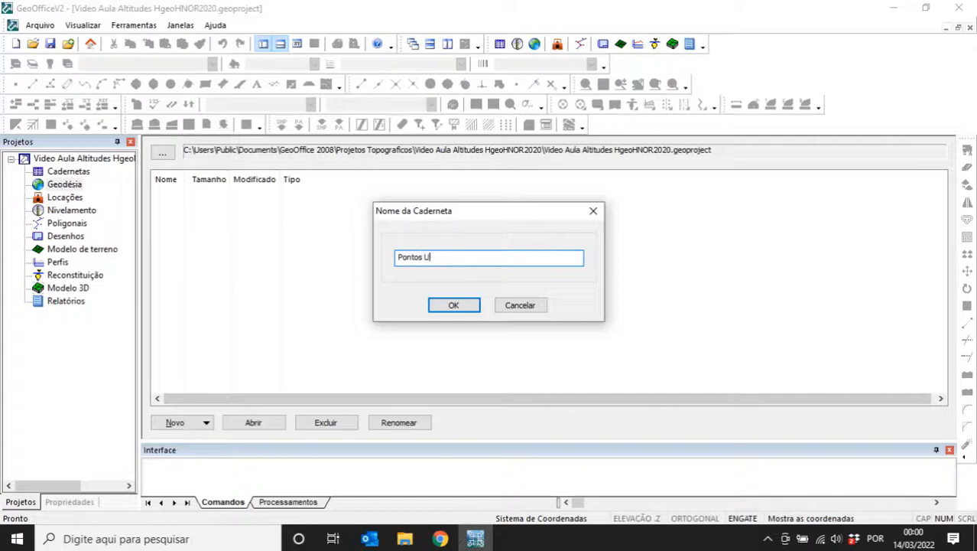
key(Return)
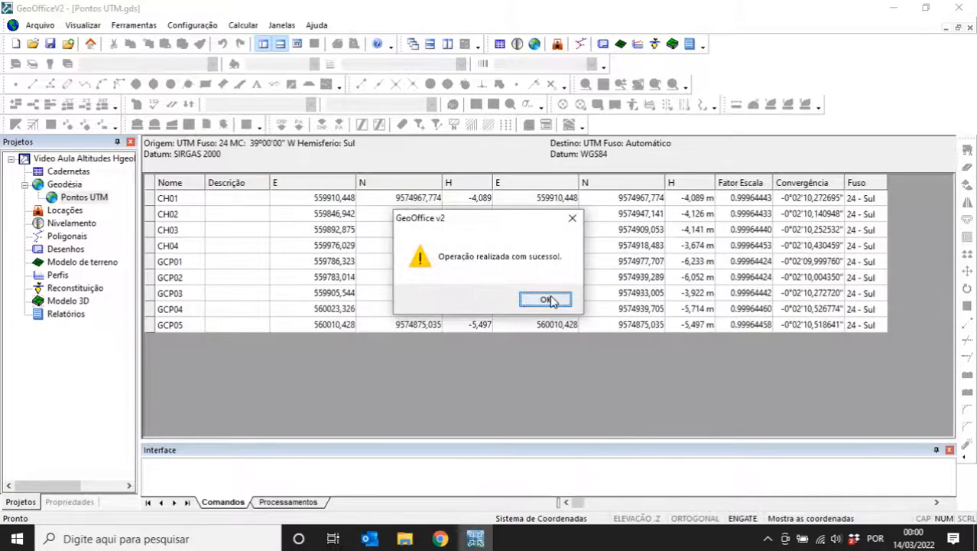
click(553, 299)
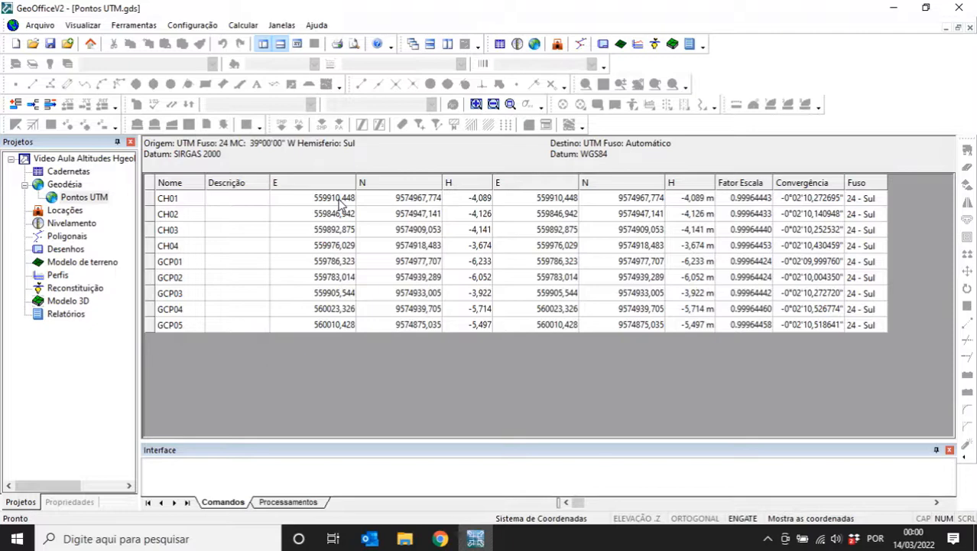
- In General Settings > Units, show geographic coordinates as decimal degrees with 9 decimals
click(40, 24)
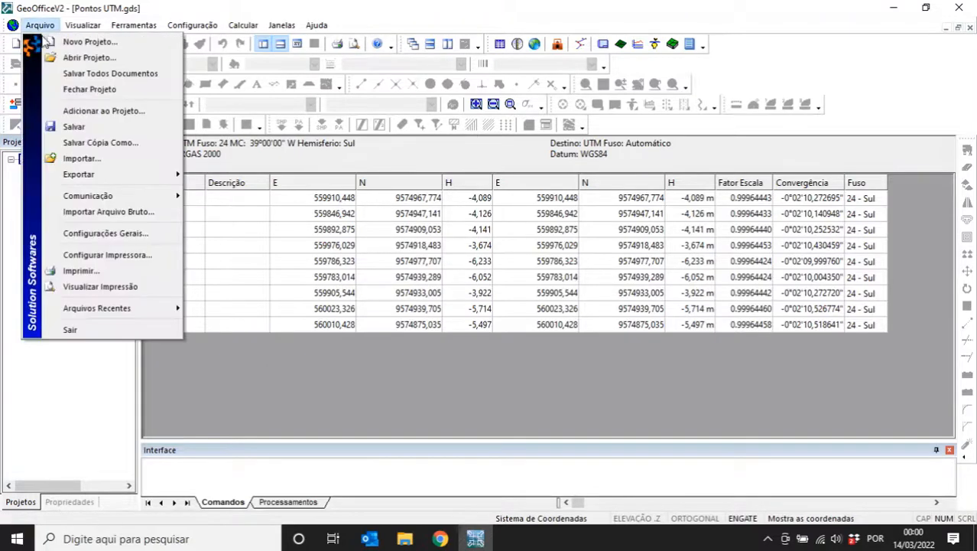
click(95, 233)
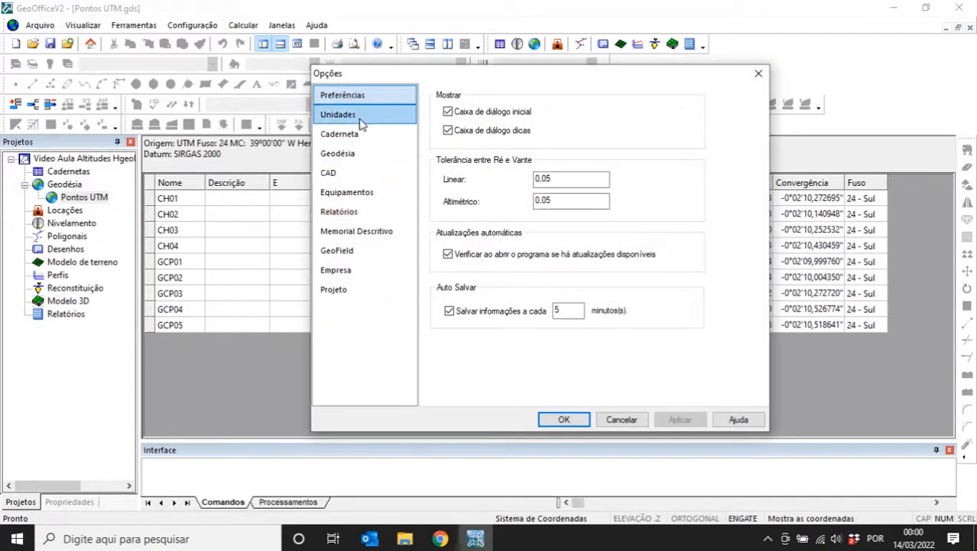
click(359, 116)
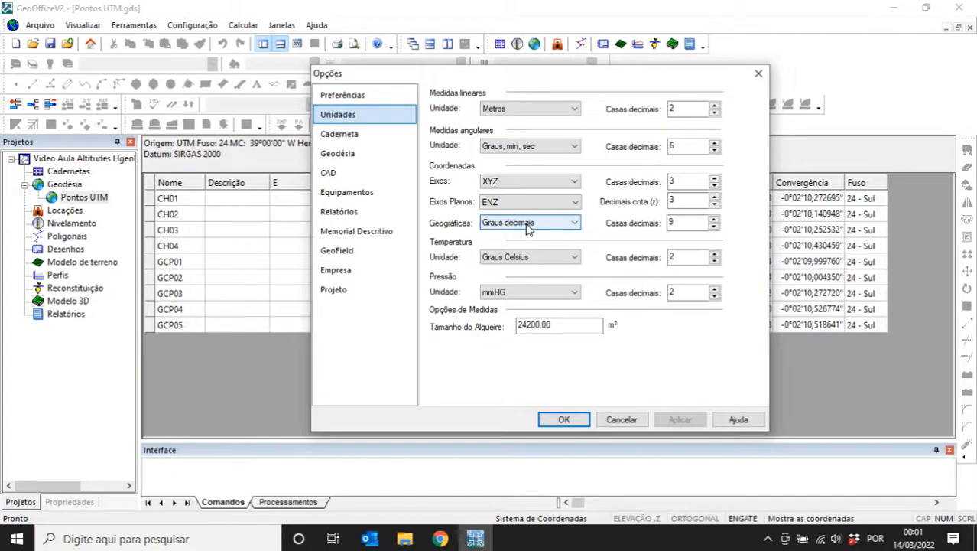
click(563, 419)
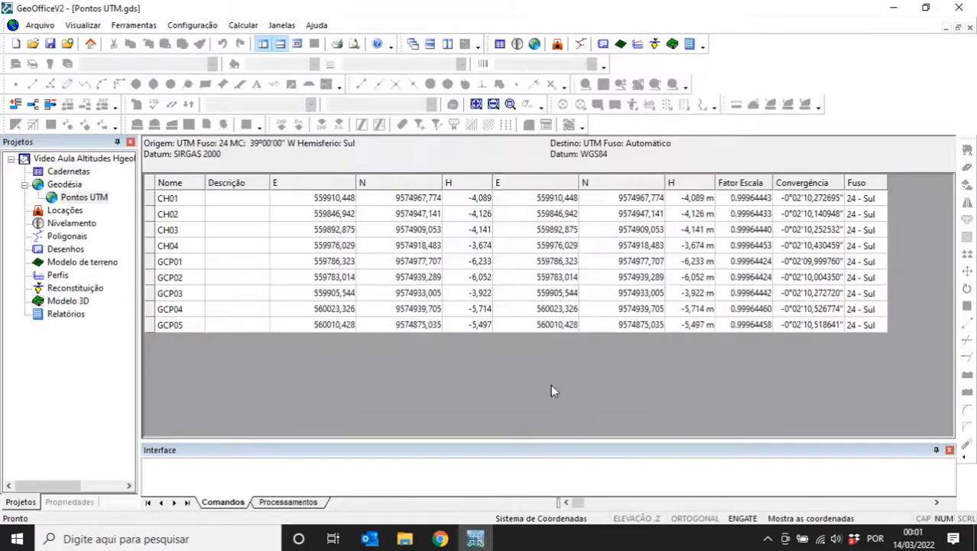
- Convert Pontos UTM to geographic coordinates on SIRGAS 2000 and save the field book
click(198, 27)
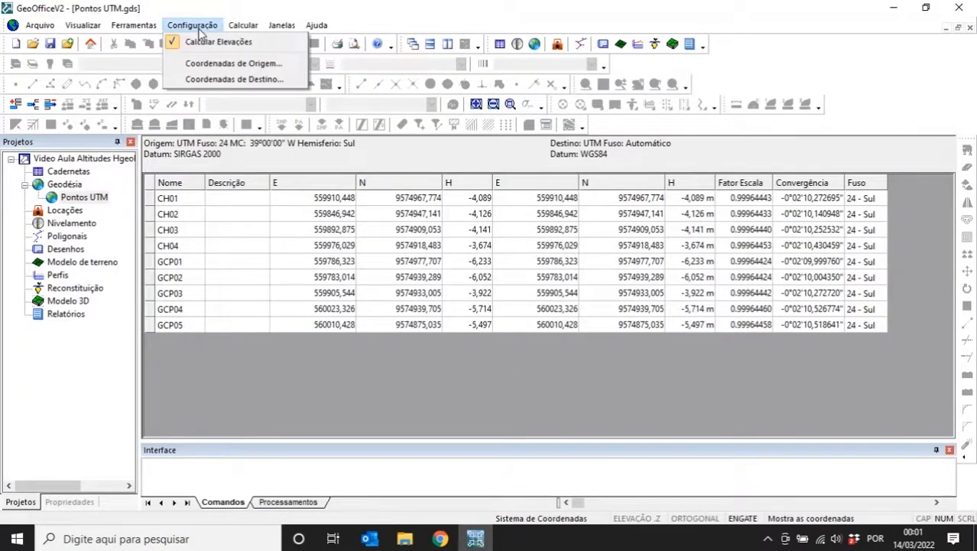
click(228, 80)
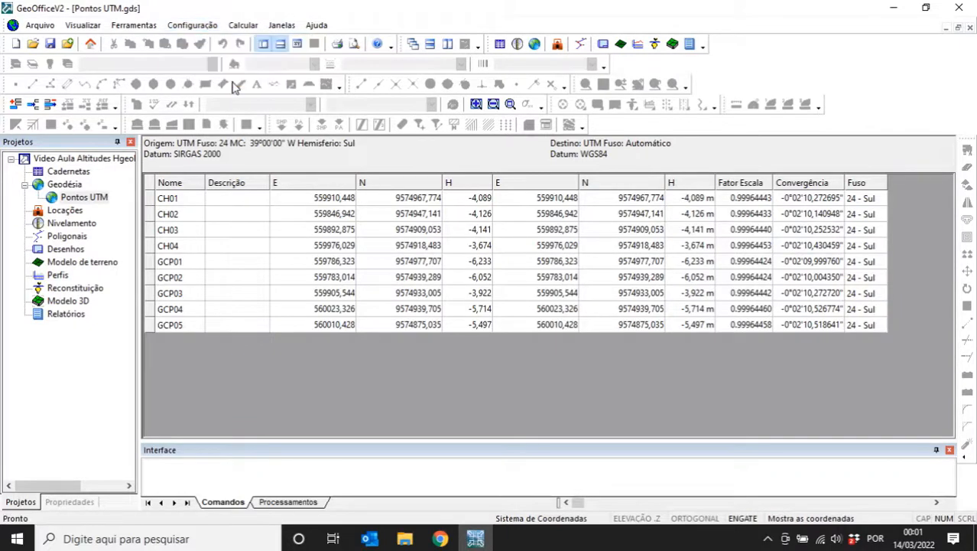
click(440, 235)
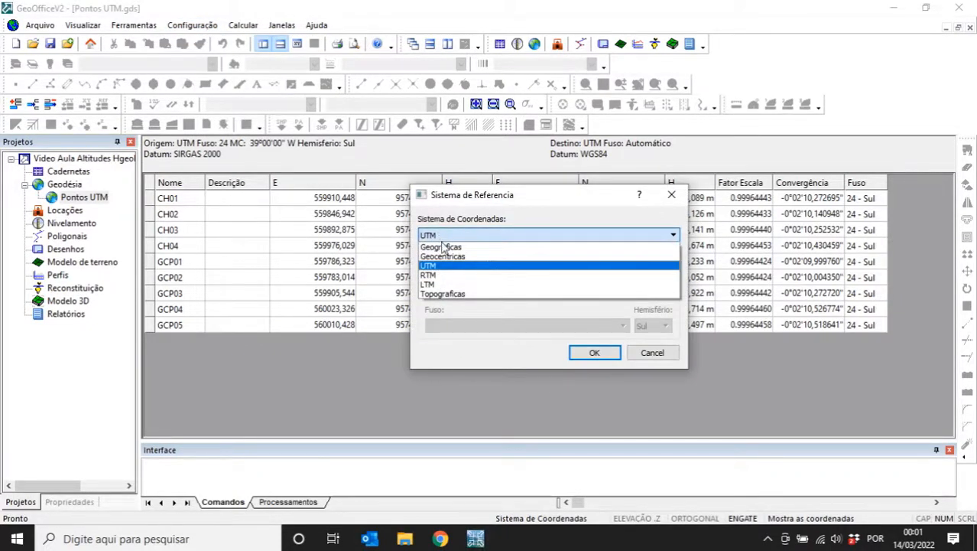
click(442, 245)
click(443, 268)
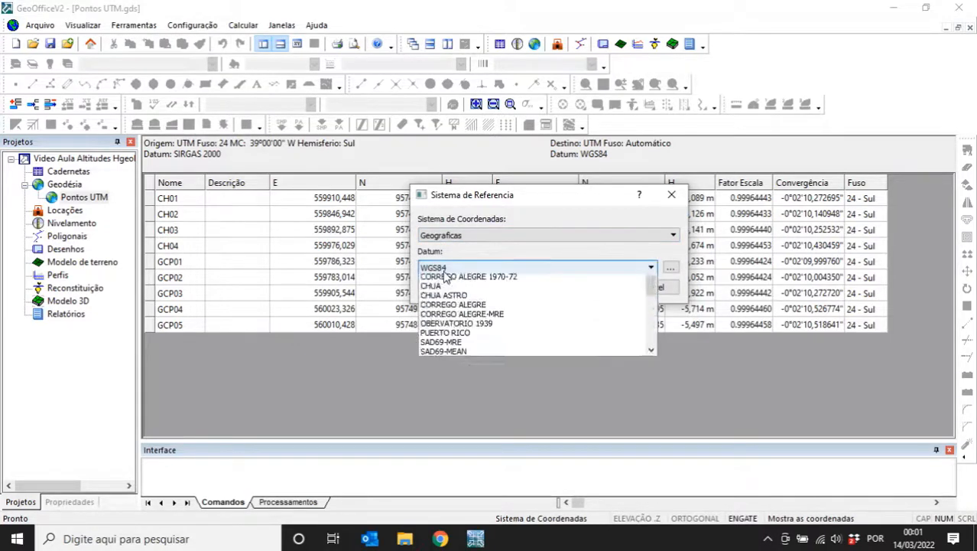
scroll(657, 338, down, 1)
scroll(612, 341, down, 1)
click(566, 325)
click(595, 289)
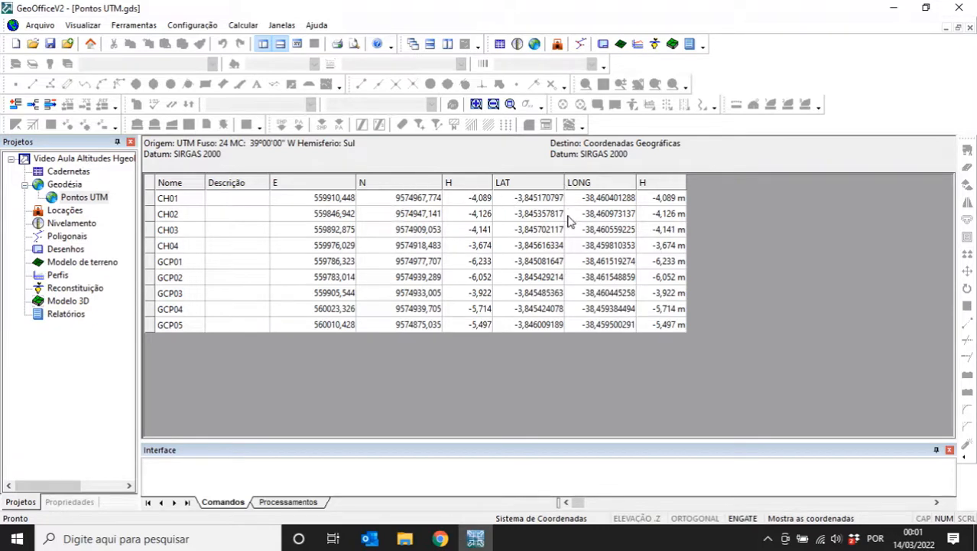
click(51, 43)
- Export the geodetic table as ASCII to 'Pontos de apoio Drone (Graus decimais).txt' in the Transformação folder
click(40, 25)
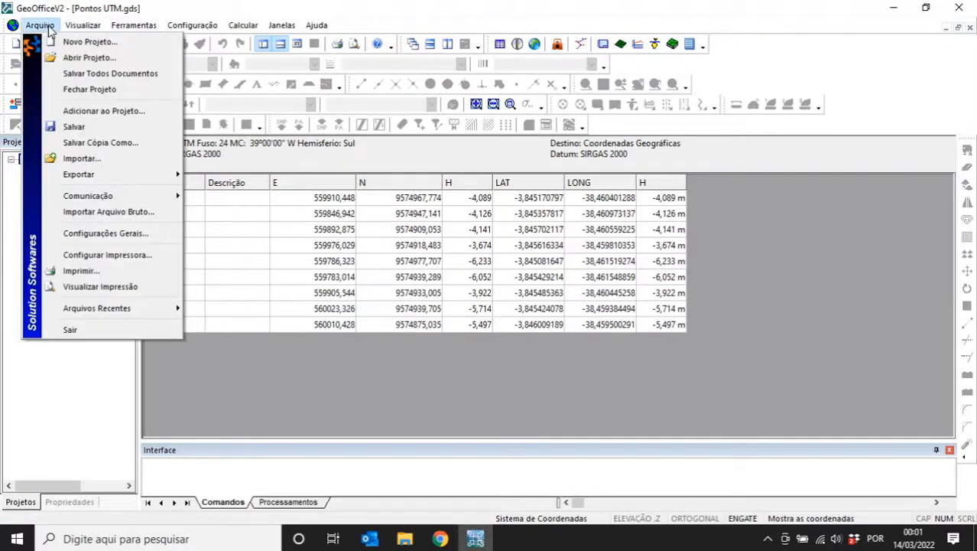
mouse_move(116, 175)
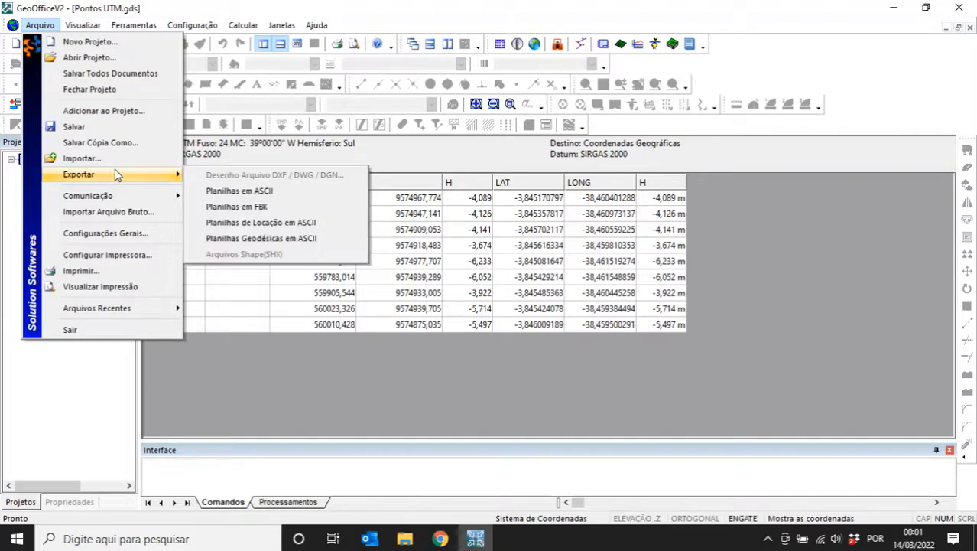
click(285, 239)
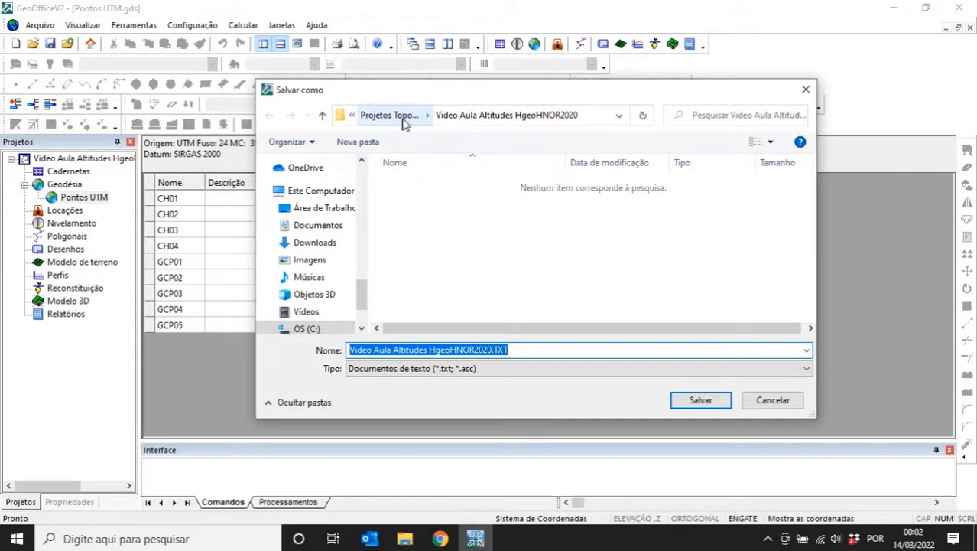
drag(366, 309, 366, 295)
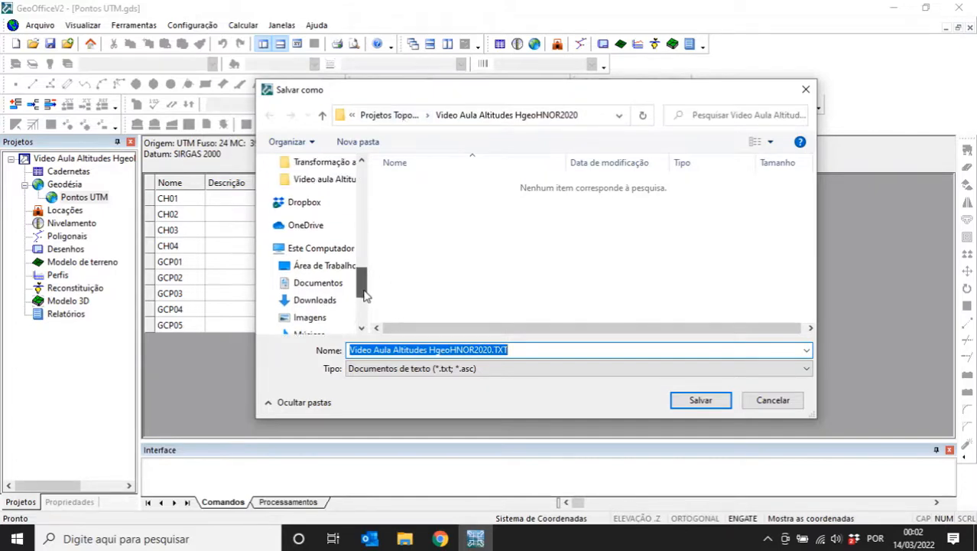
click(327, 163)
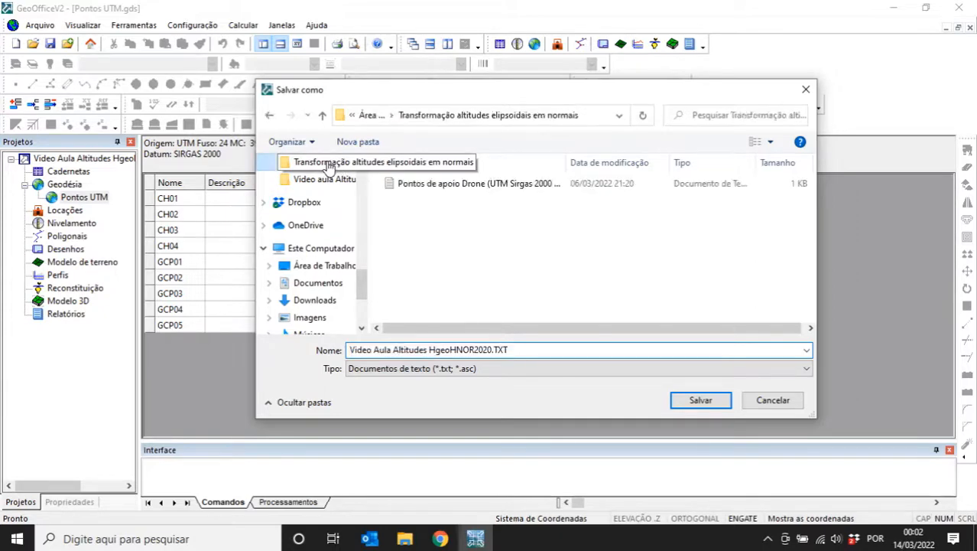
click(450, 191)
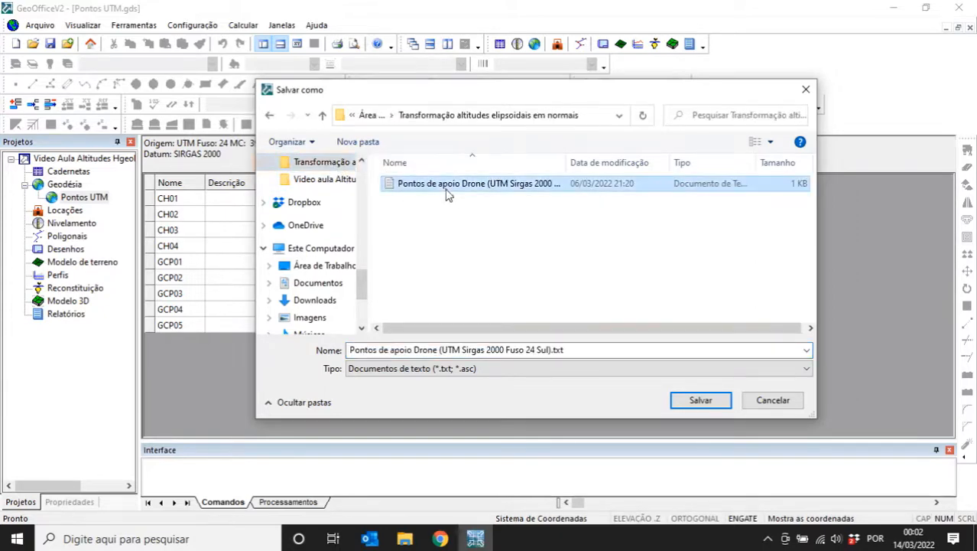
click(469, 349)
drag(442, 351, 549, 354)
text(Graus)
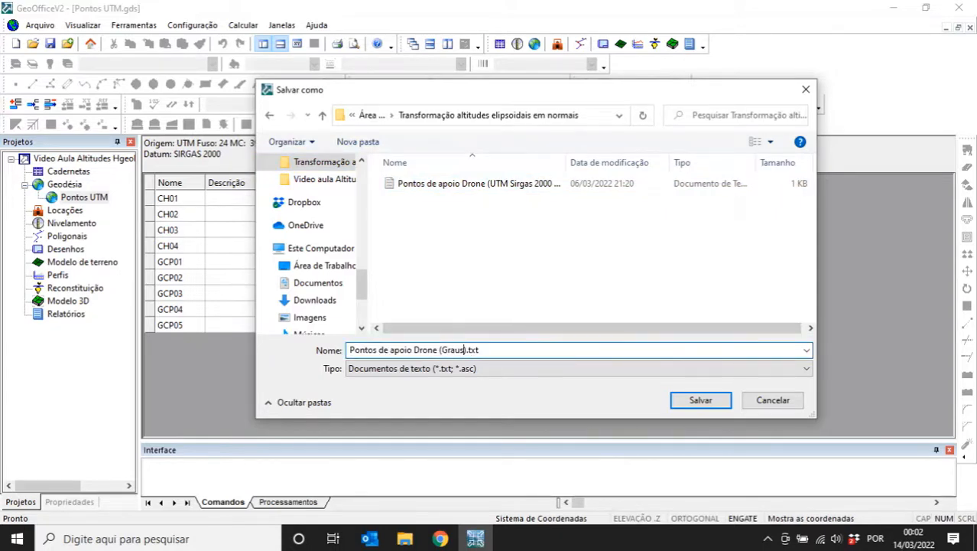
text( decimais)
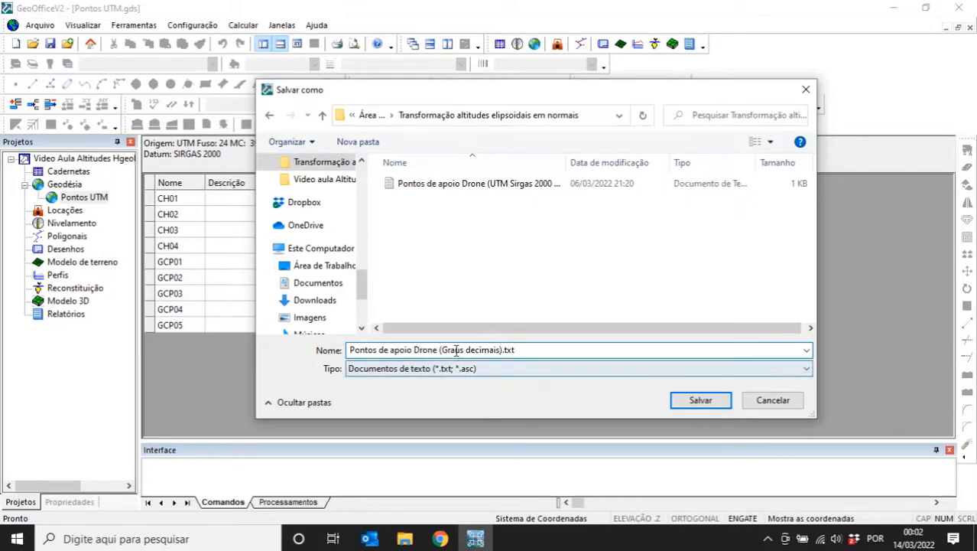
click(700, 401)
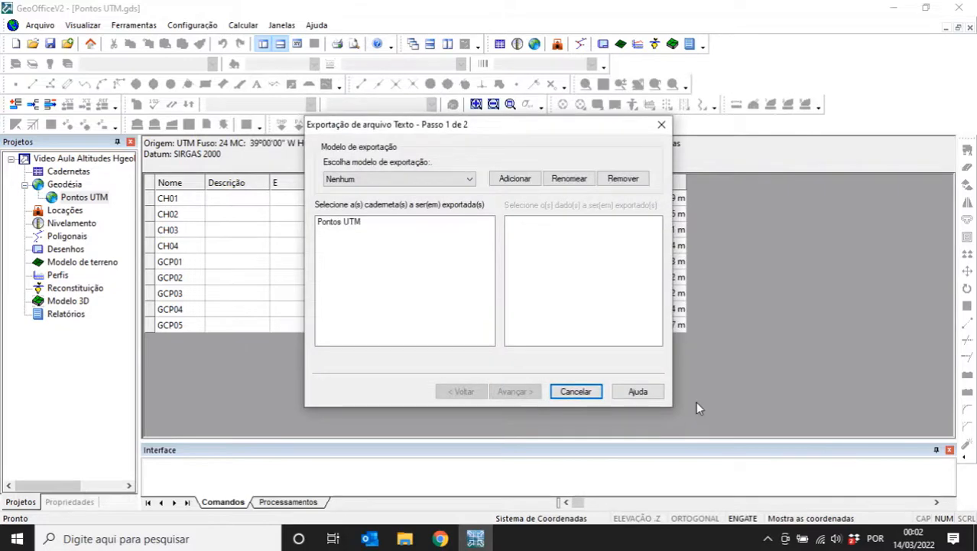
- Export Pontos UTM with Nome, Lat/Y/N and Long/X/E fields, space-delimited
click(341, 223)
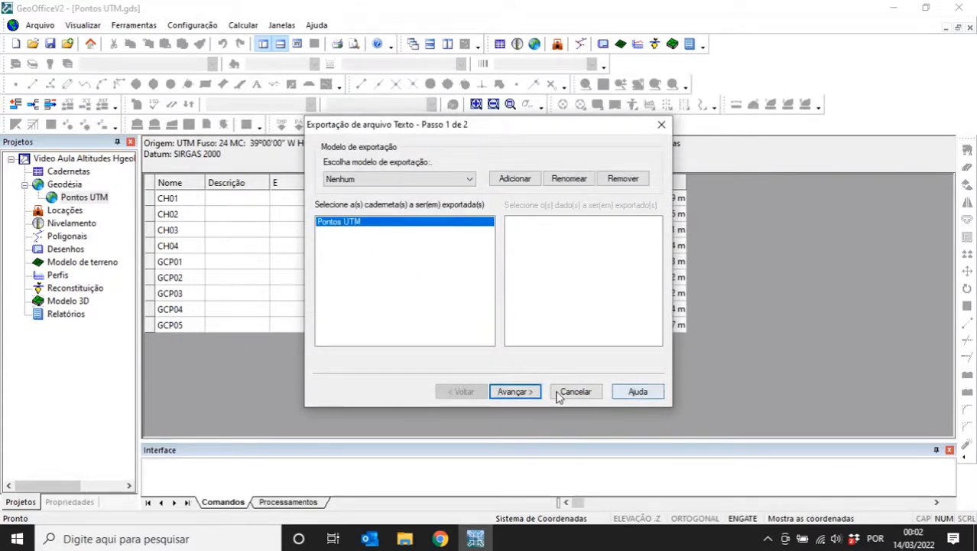
click(514, 391)
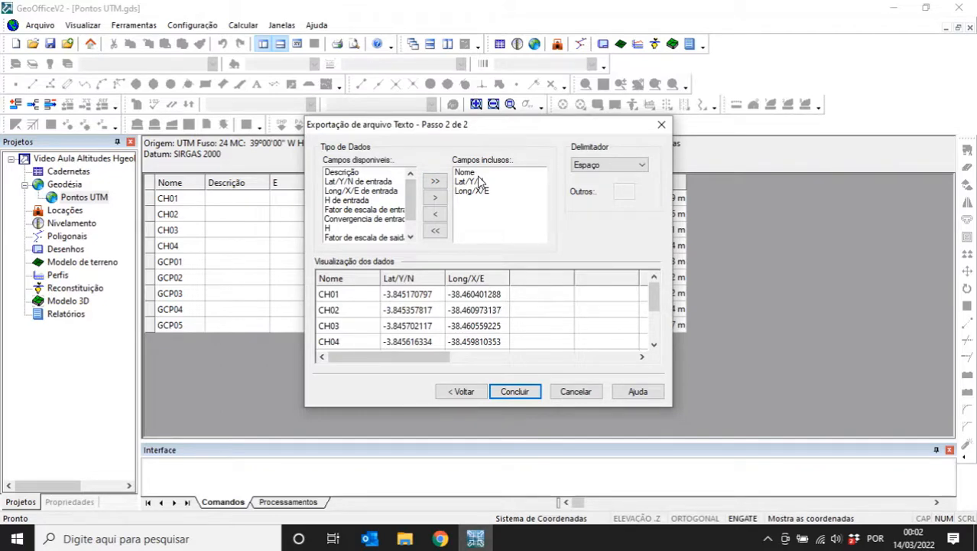
click(474, 176)
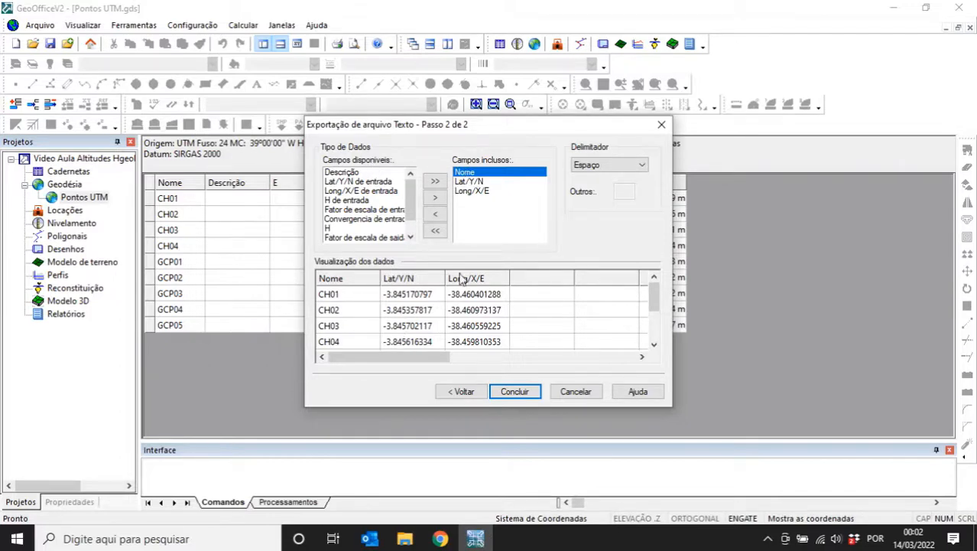
click(472, 191)
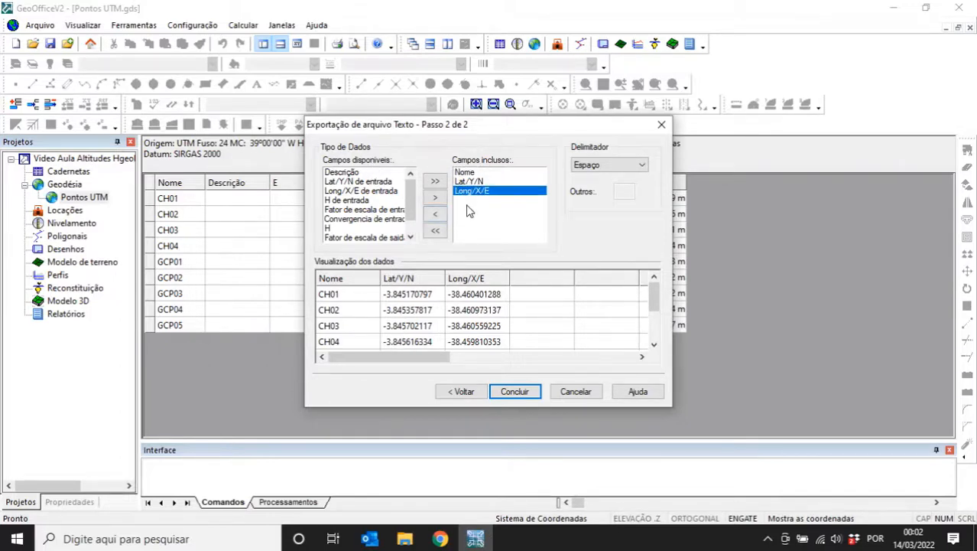
click(475, 182)
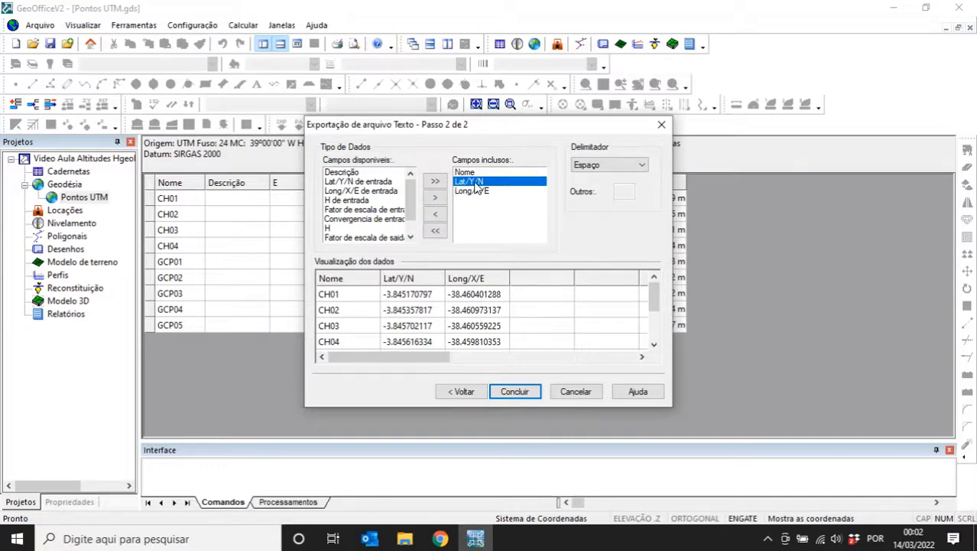
click(601, 166)
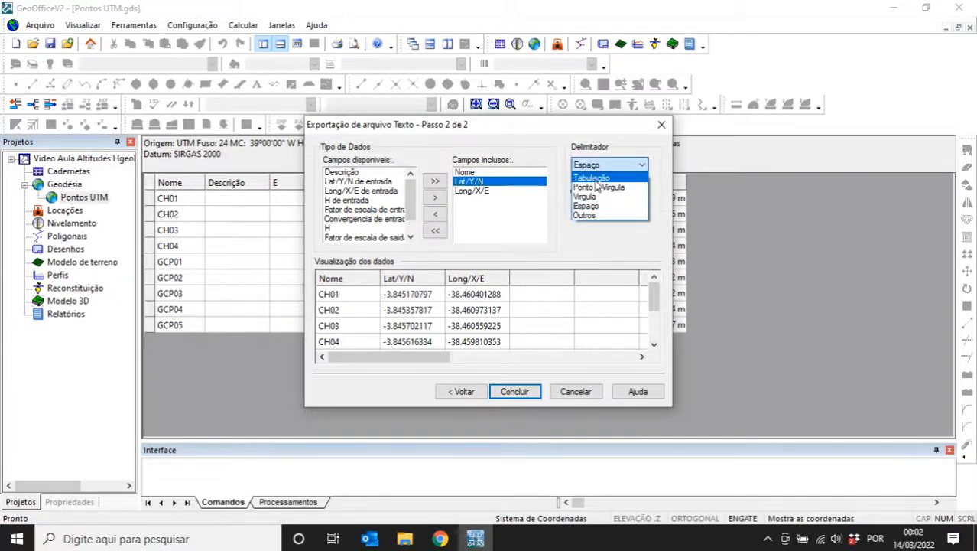
click(601, 208)
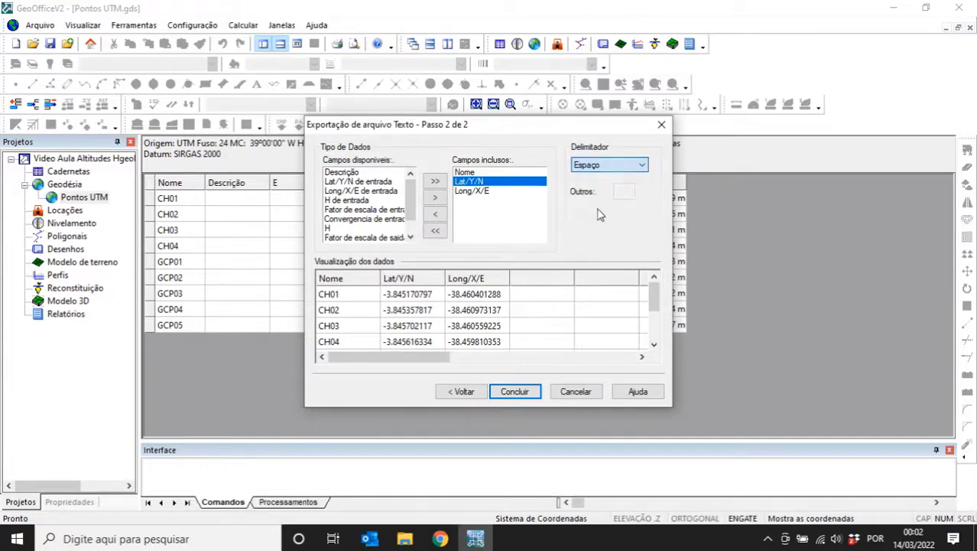
click(594, 170)
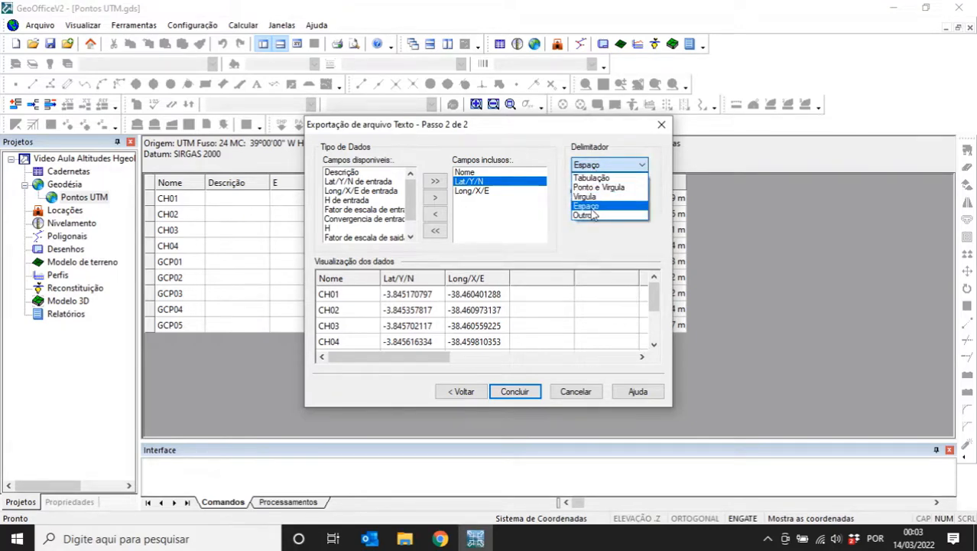
click(589, 205)
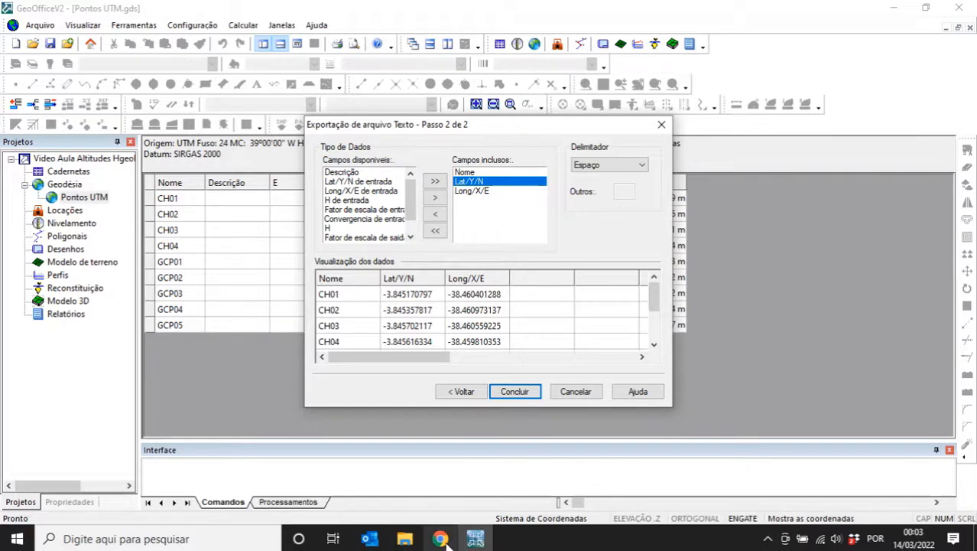
mouse_move(443, 540)
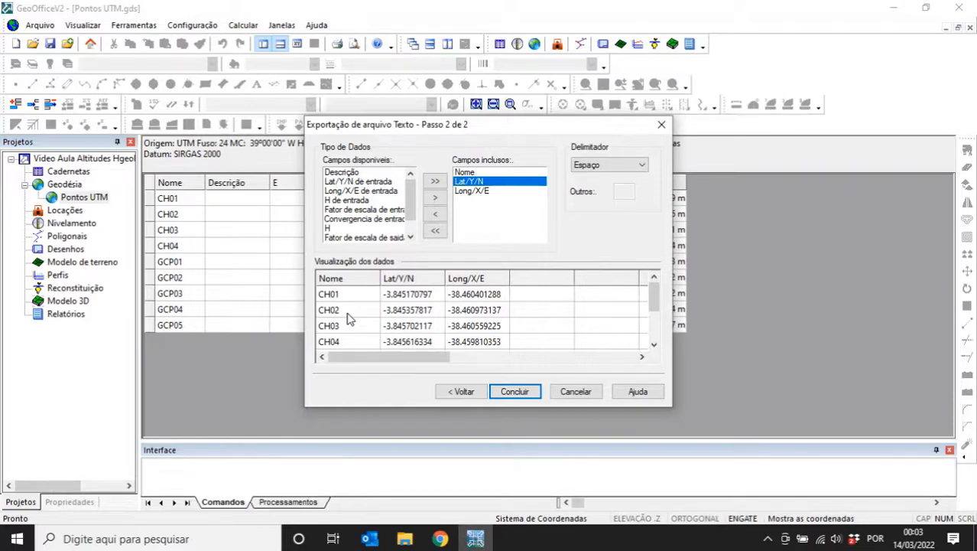
click(517, 392)
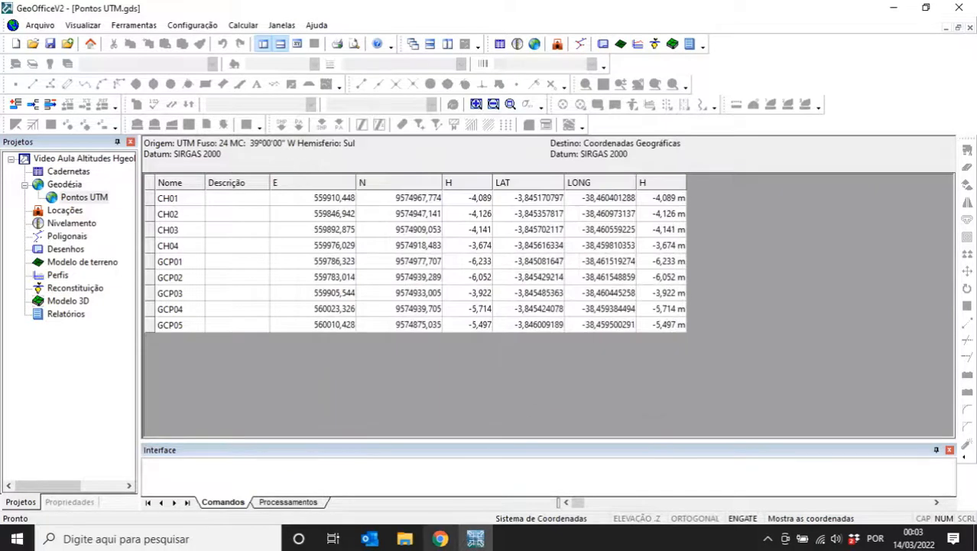
key(alt+Tab)
- Open 'Pontos de apoio Drone (Graus decimais).txt' in Notepad, check CH01's name and coordinates, then close it
click(127, 162)
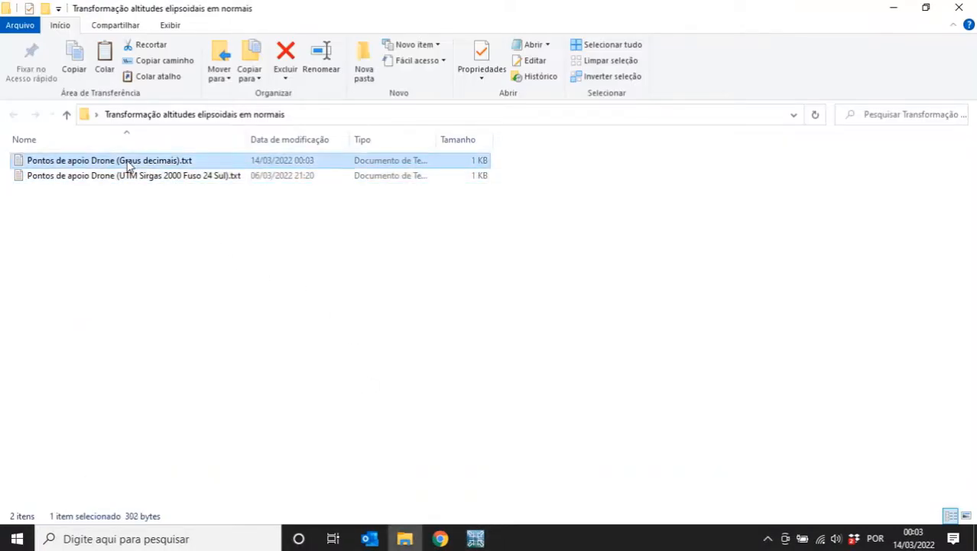
double_click(128, 162)
drag(82, 186, 184, 188)
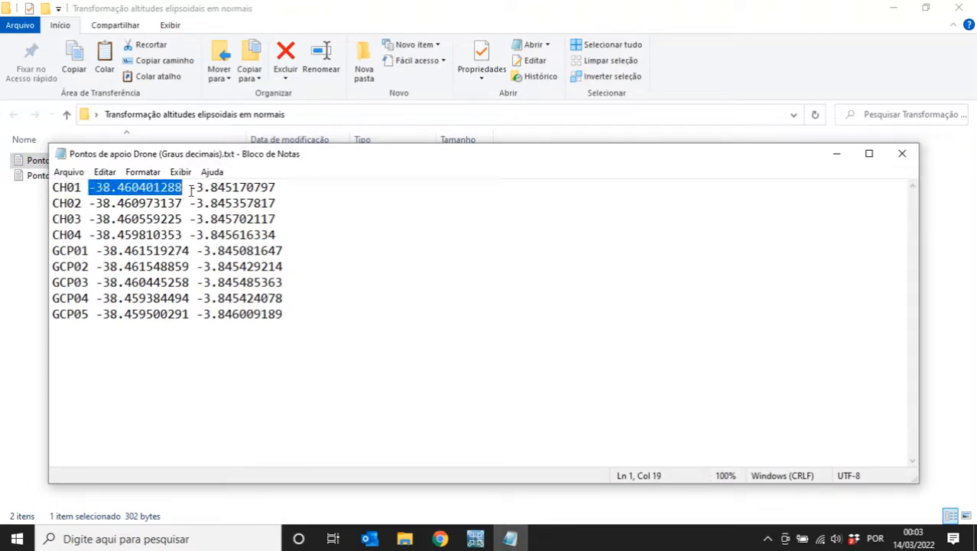
drag(89, 187, 345, 193)
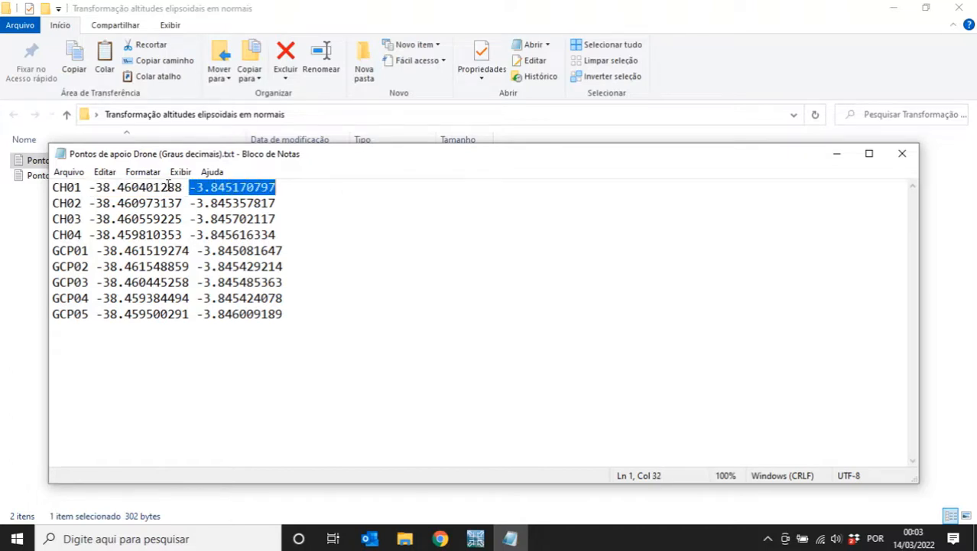
drag(90, 187, 343, 219)
click(191, 221)
click(326, 227)
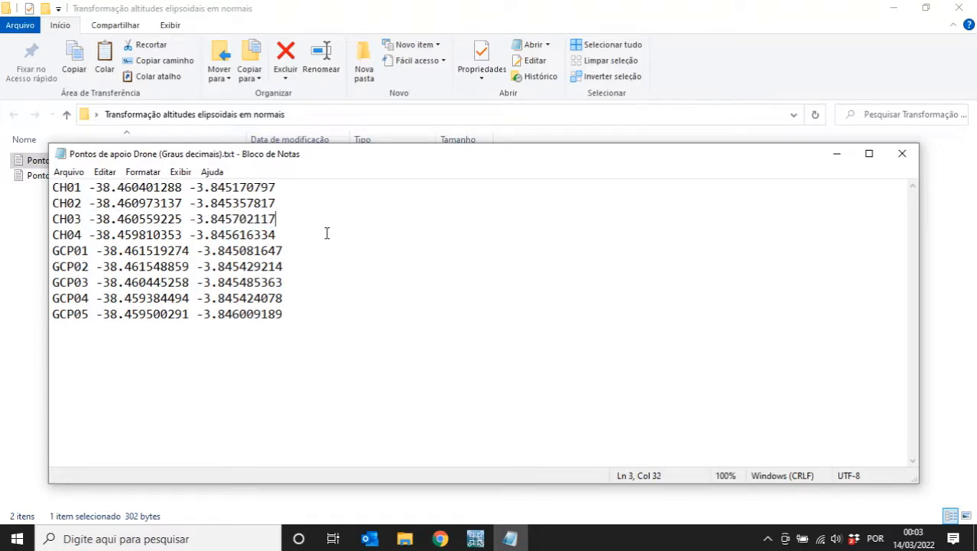
click(902, 153)
- On the IBGE converter page, select the ID LON LAT format group
click(439, 539)
scroll(353, 387, up, 7)
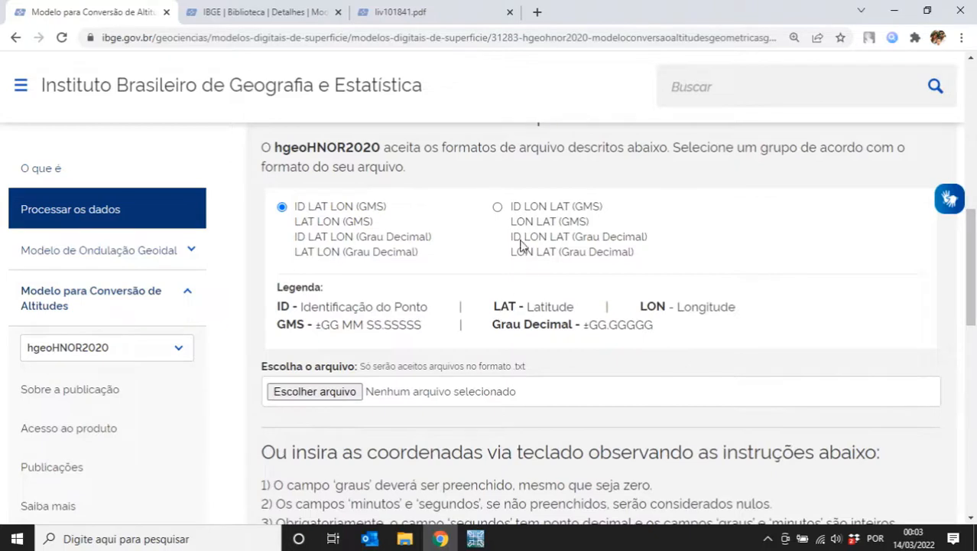
click(498, 208)
click(309, 212)
click(514, 214)
click(319, 219)
click(558, 212)
- Check the ID LON LAT (Grau Decimal) format label and bring up the file chooser
scroll(537, 277, up, 1)
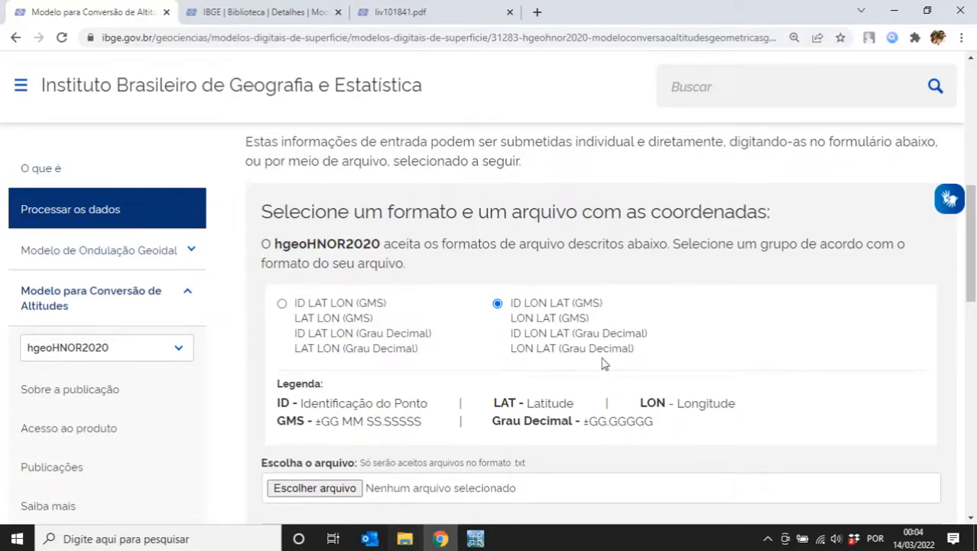
scroll(503, 299, down, 1)
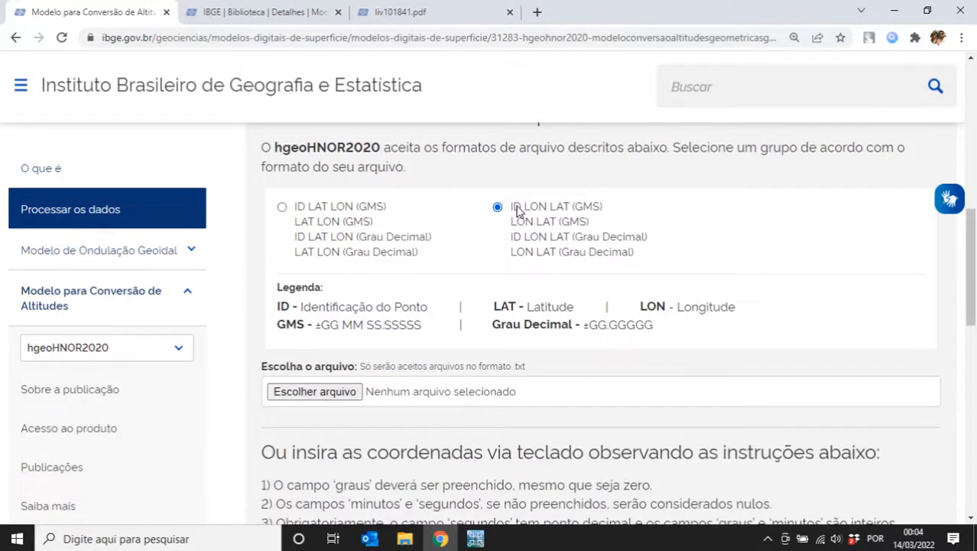
drag(513, 240, 643, 241)
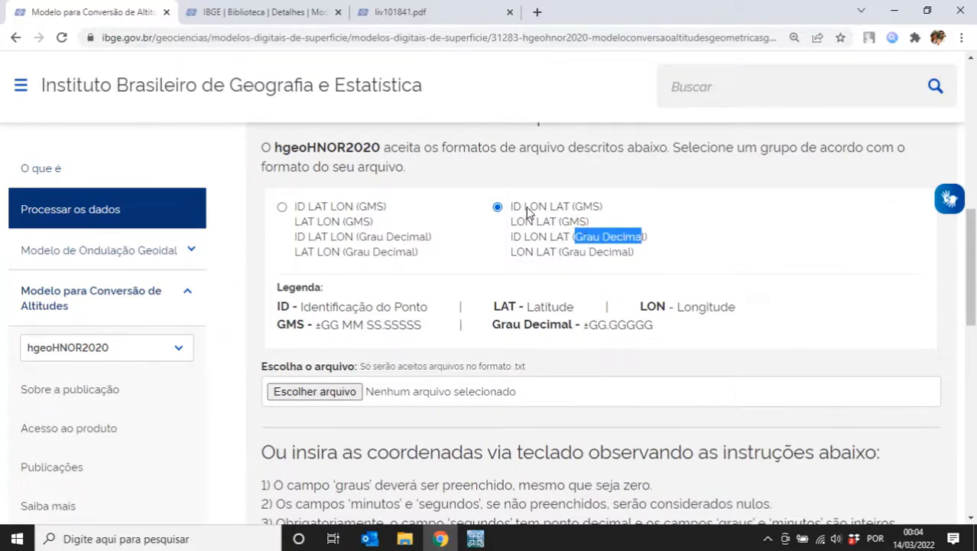
drag(573, 210, 604, 213)
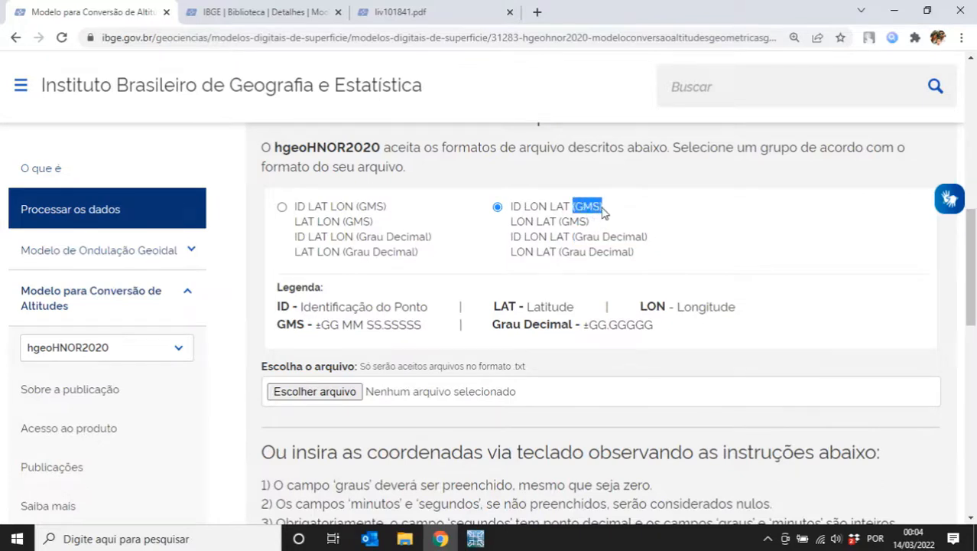
click(512, 220)
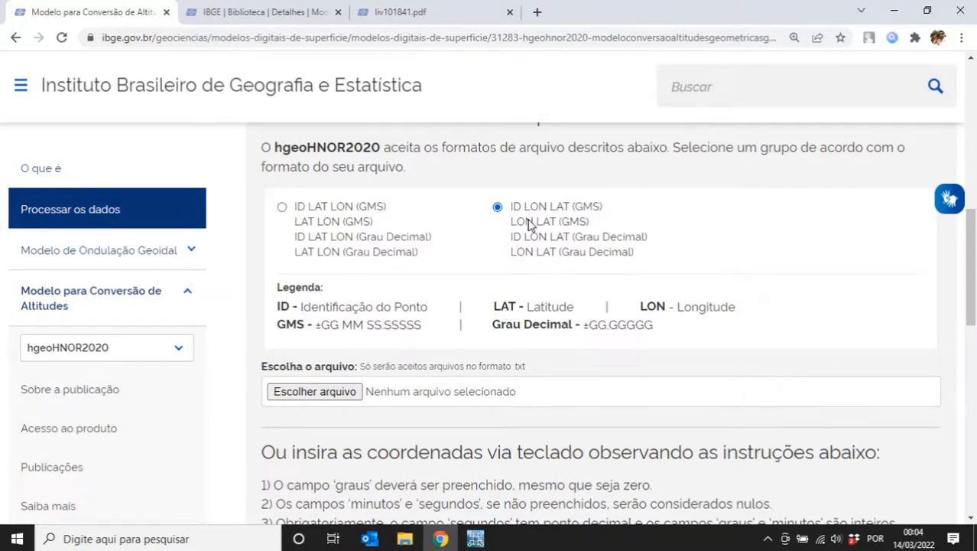
click(346, 394)
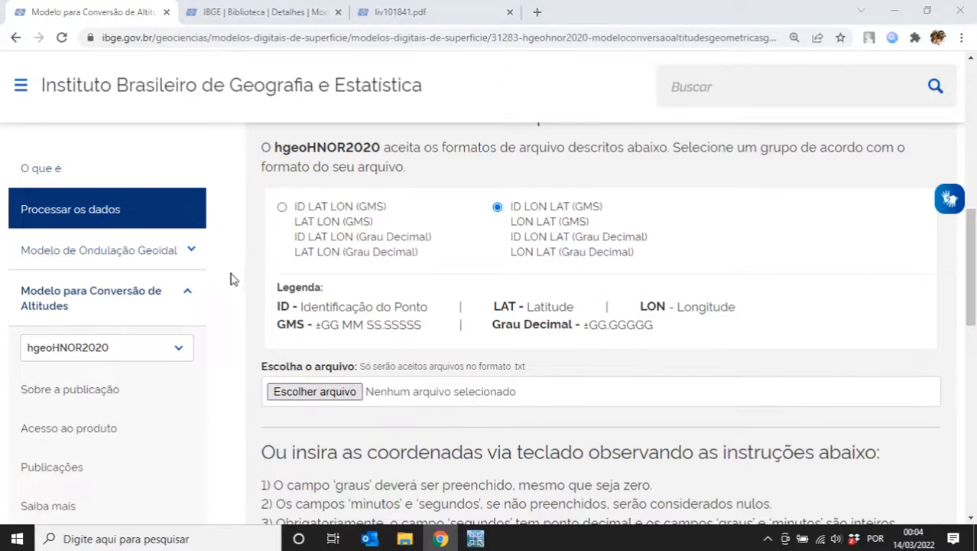
scroll(109, 231, down, 1)
scroll(108, 231, up, 3)
- Attach 'Pontos de apoio Drone (Graus decimais).txt' and fill the results e-mail field from autocomplete
click(114, 87)
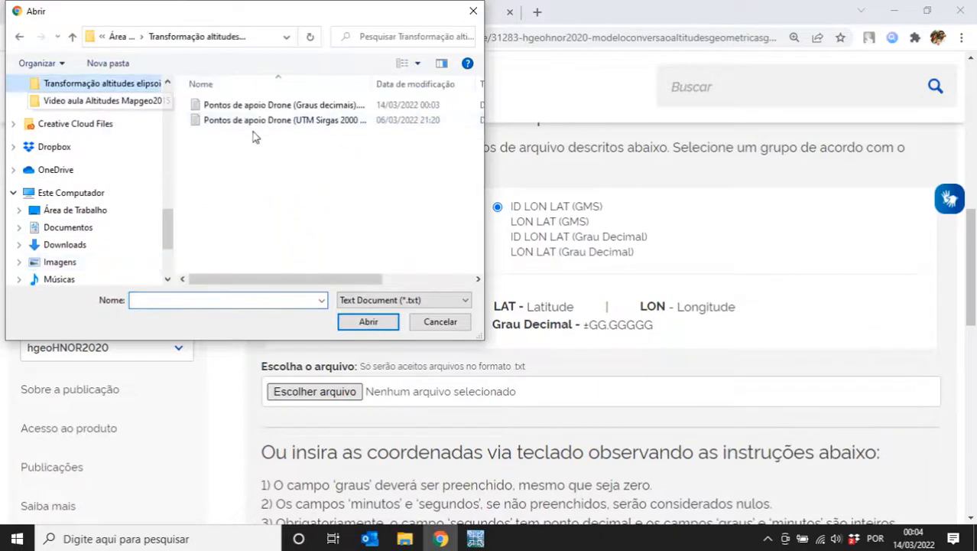
double_click(311, 112)
scroll(475, 331, down, 3)
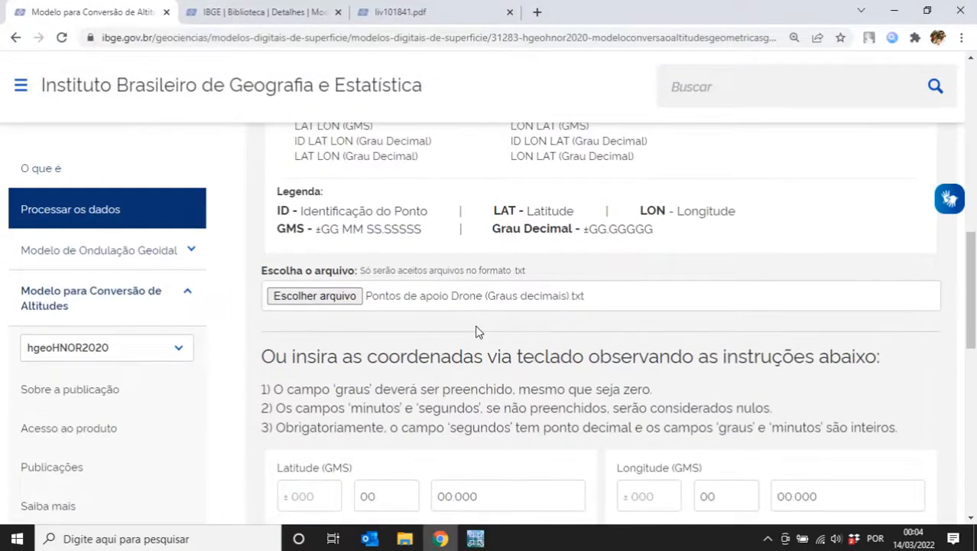
scroll(398, 310, down, 2)
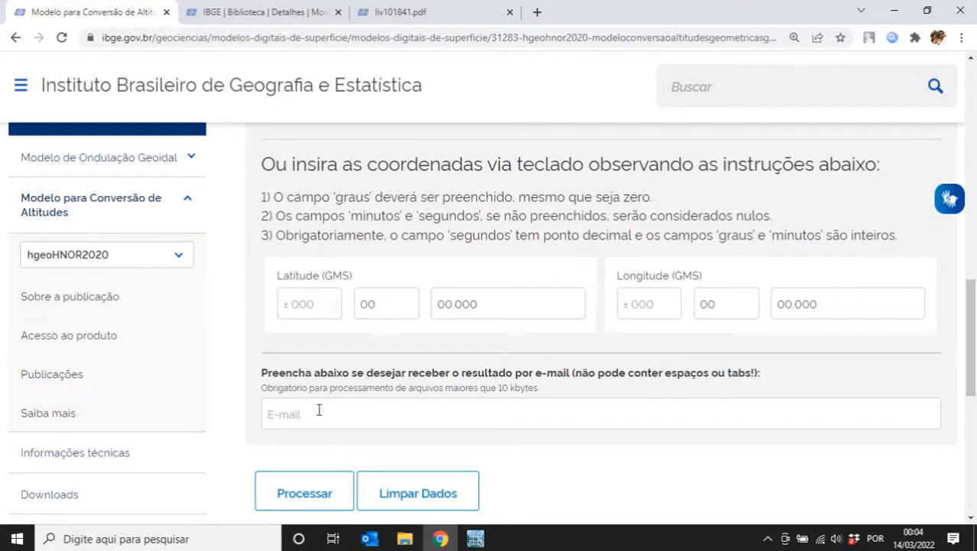
click(314, 413)
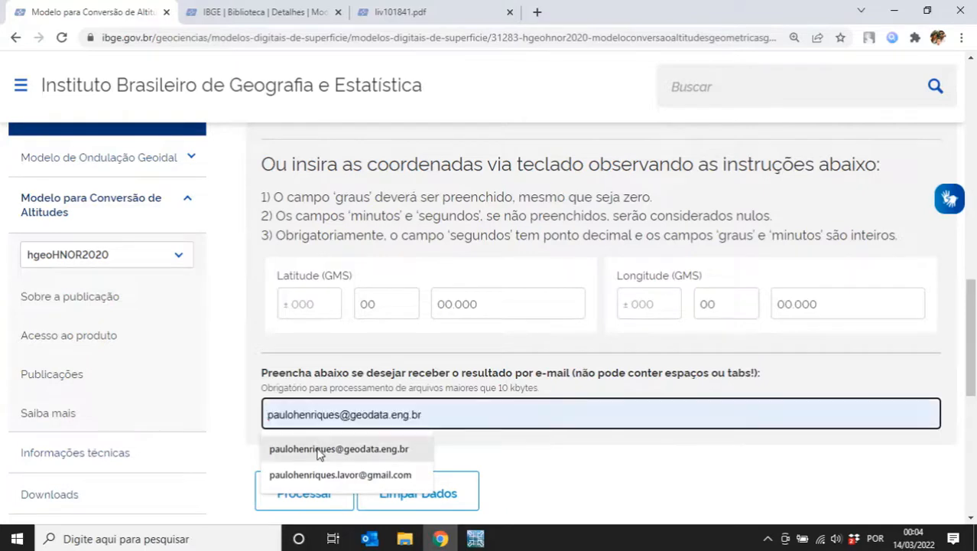
click(317, 450)
scroll(313, 448, down, 2)
- Submit the attached points file for processing with Processar
click(305, 411)
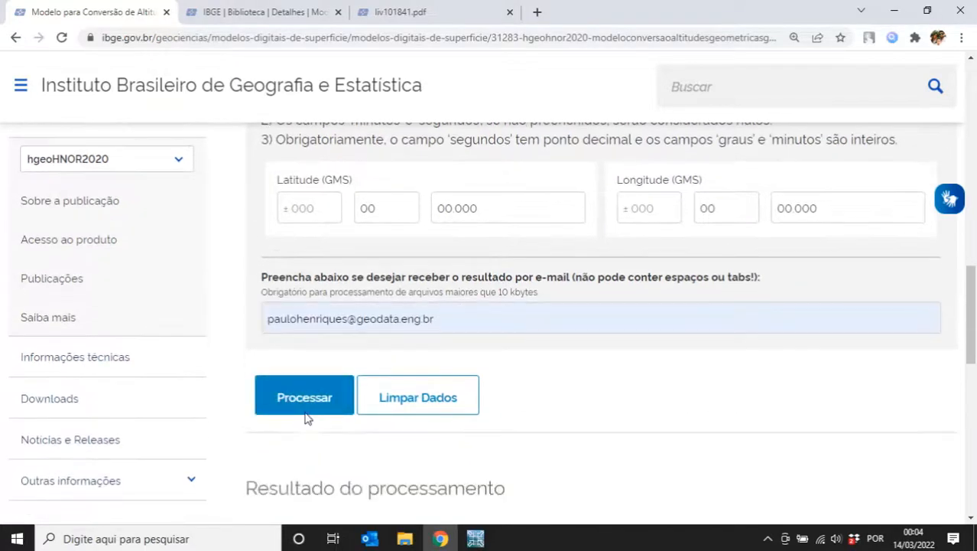
scroll(306, 419, down, 2)
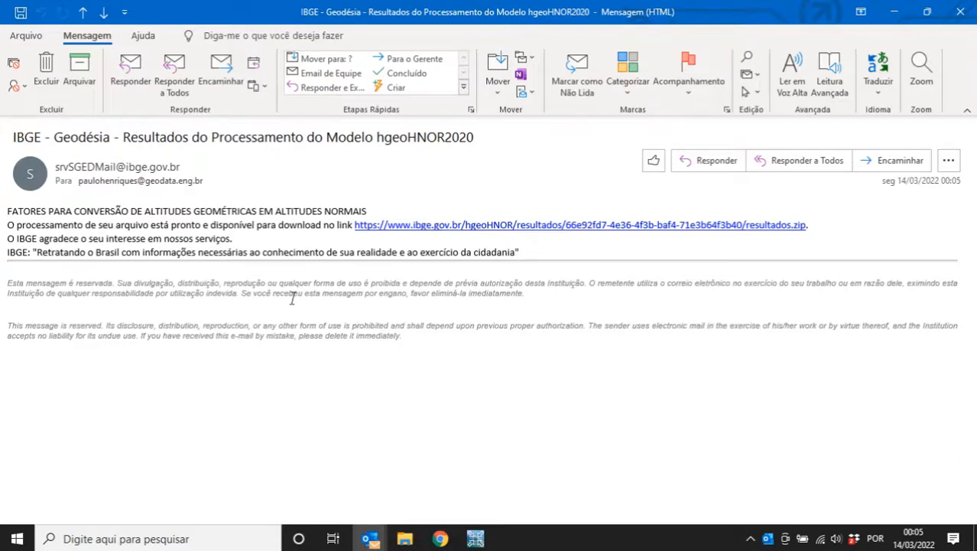
- Save resultados.zip from the e-mail link into the Transformação altitudes elipsoidais em normais folder
click(411, 226)
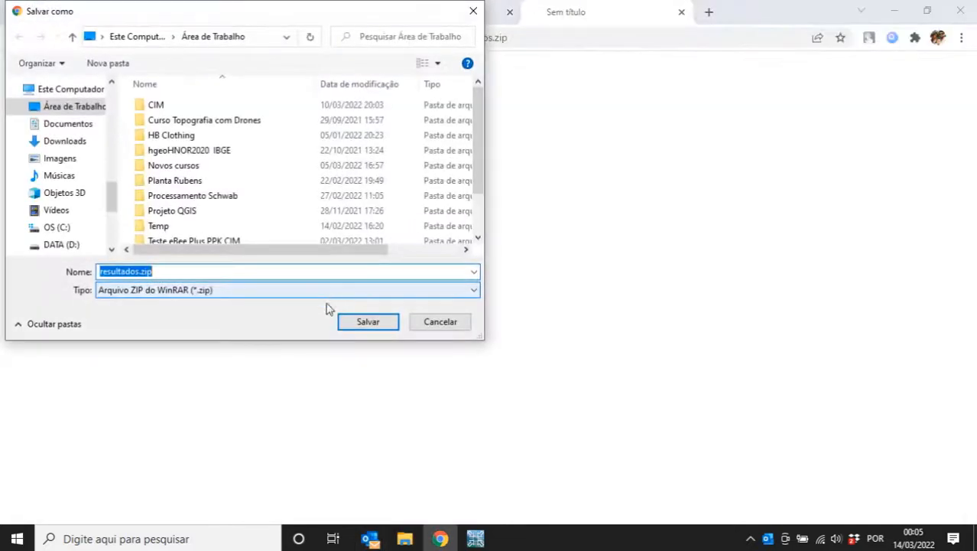
click(75, 117)
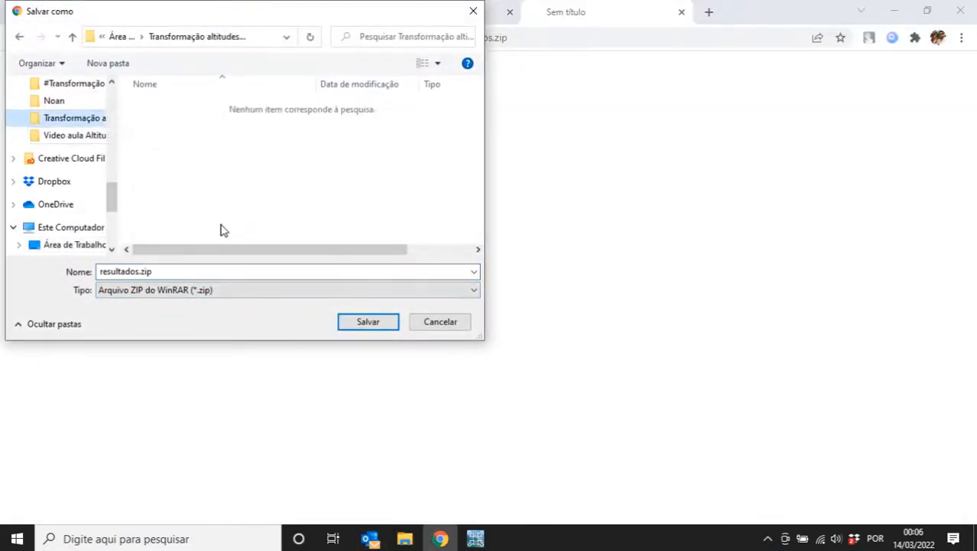
click(369, 323)
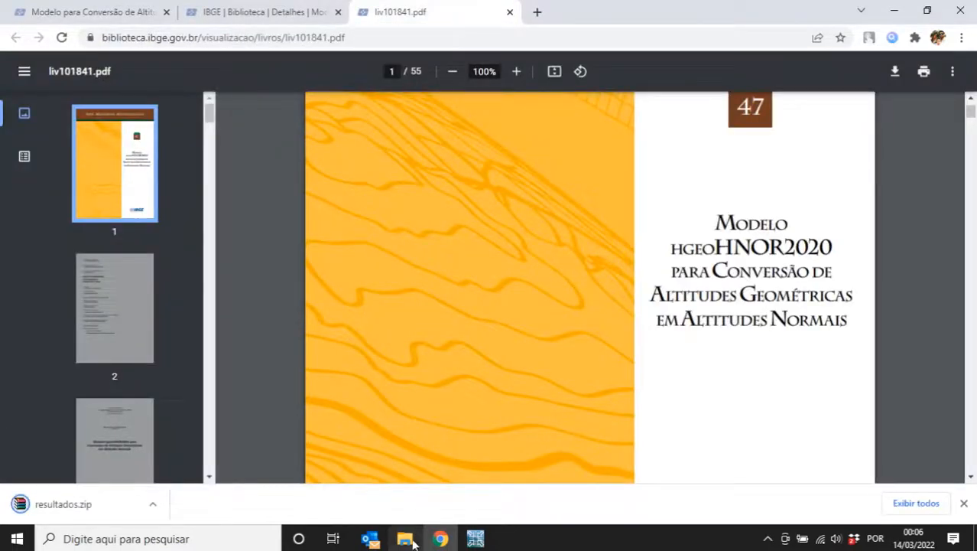
click(404, 539)
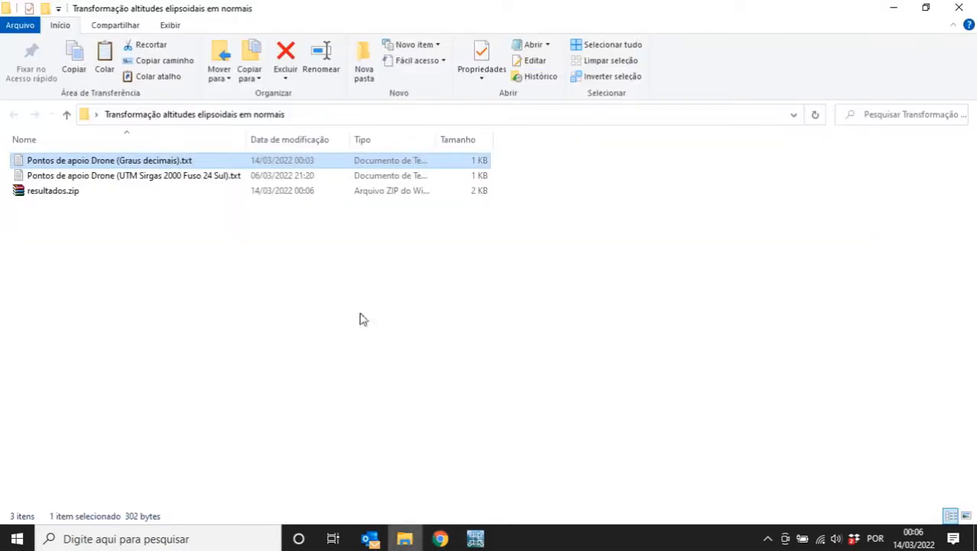
- Open resultados.zip and read the hgeoHNOR2020_LEIAME.txt readme's saida.csv description
double_click(61, 192)
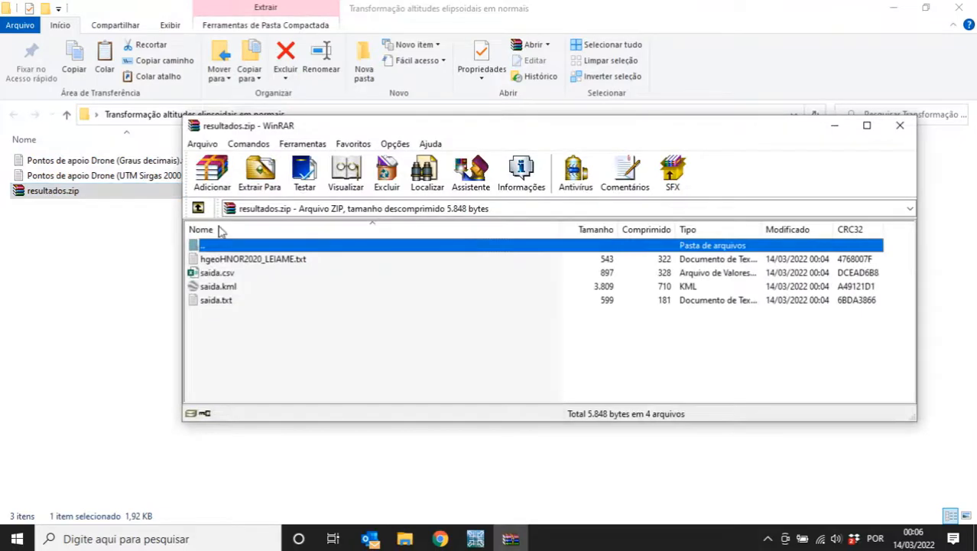
double_click(254, 262)
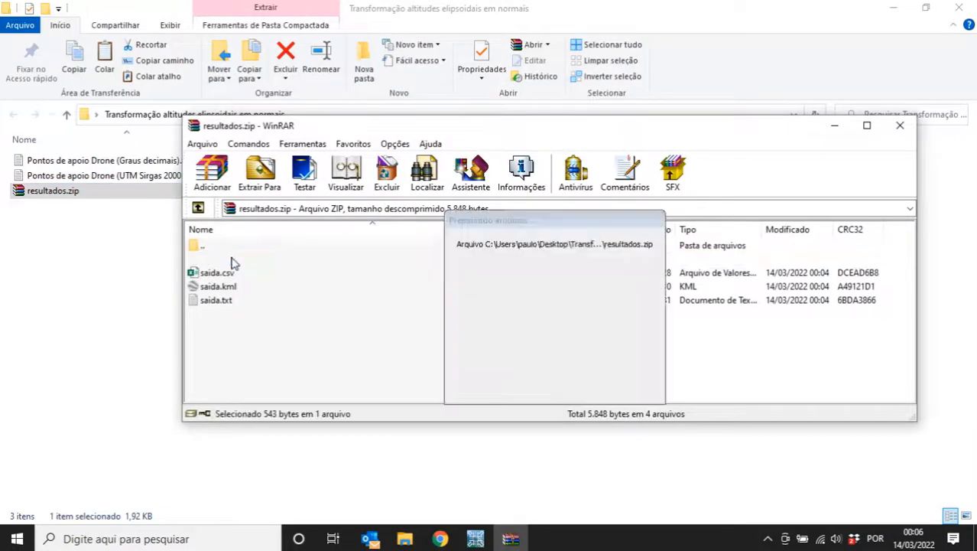
drag(96, 253, 123, 260)
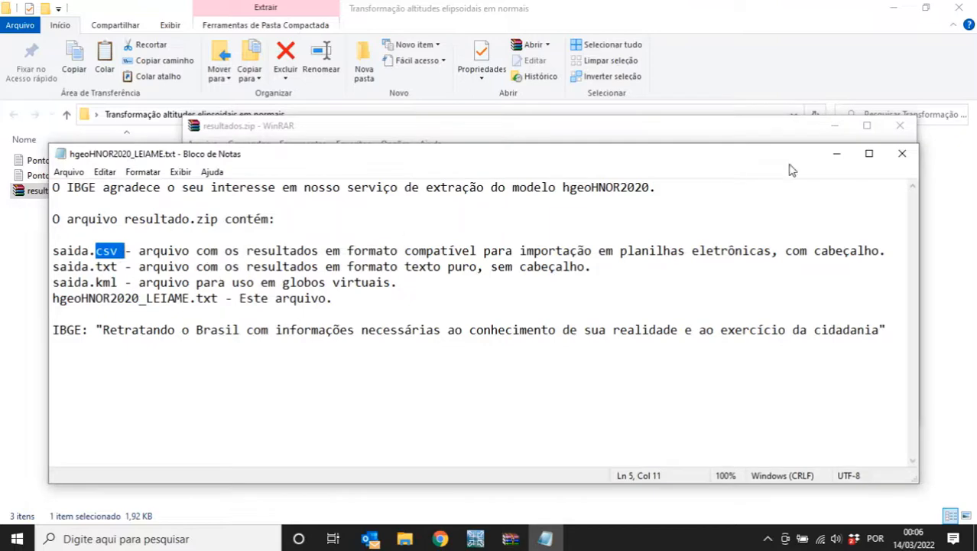
- Close the readme and open saida.csv from the archive in Excel
click(901, 155)
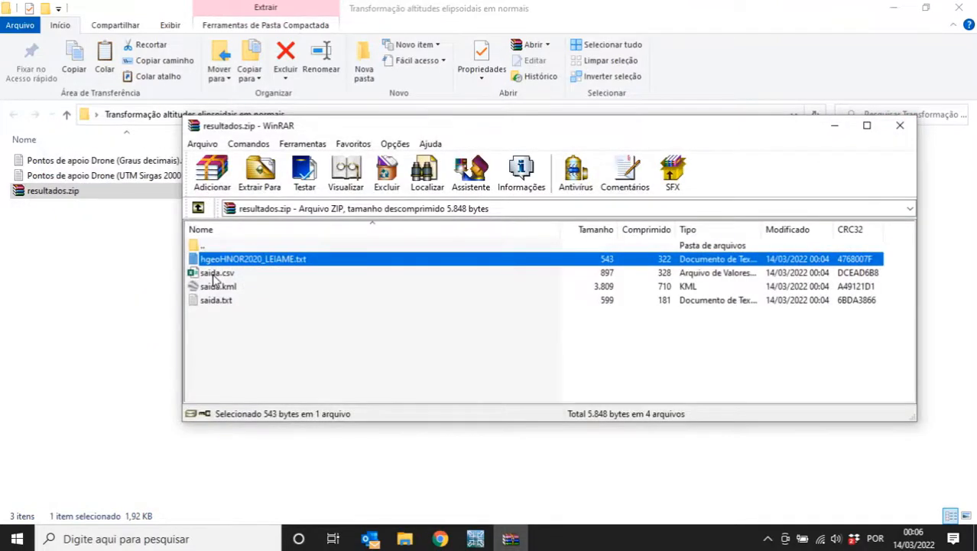
drag(216, 273, 257, 264)
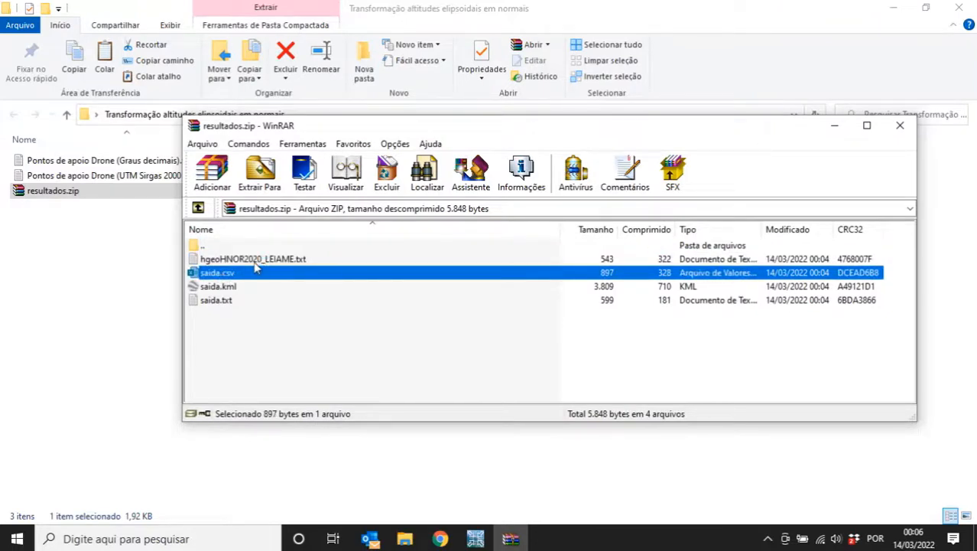
double_click(230, 272)
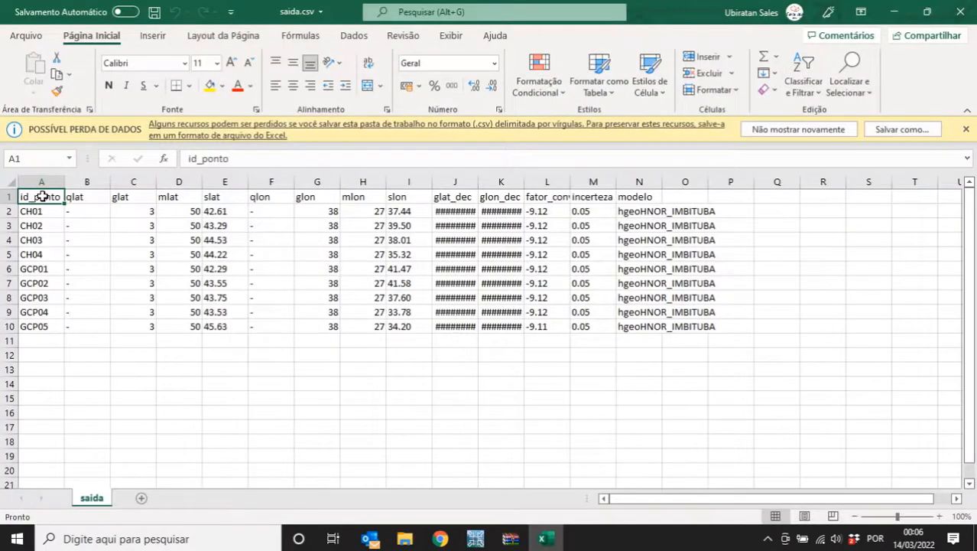
- Select the id_ponto, glat/mlat/slat and glon/mlon/slon columns to inspect them
click(42, 181)
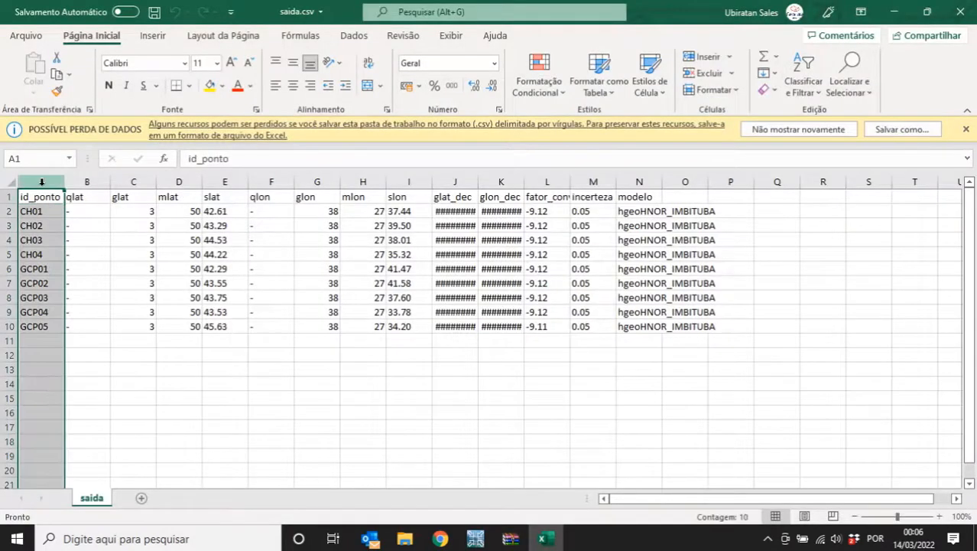
click(134, 181)
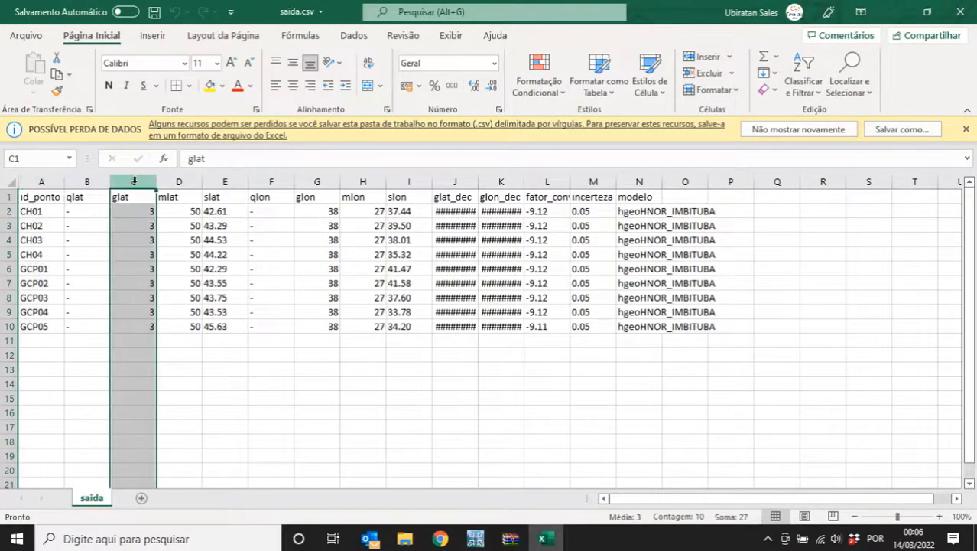
drag(133, 181, 226, 182)
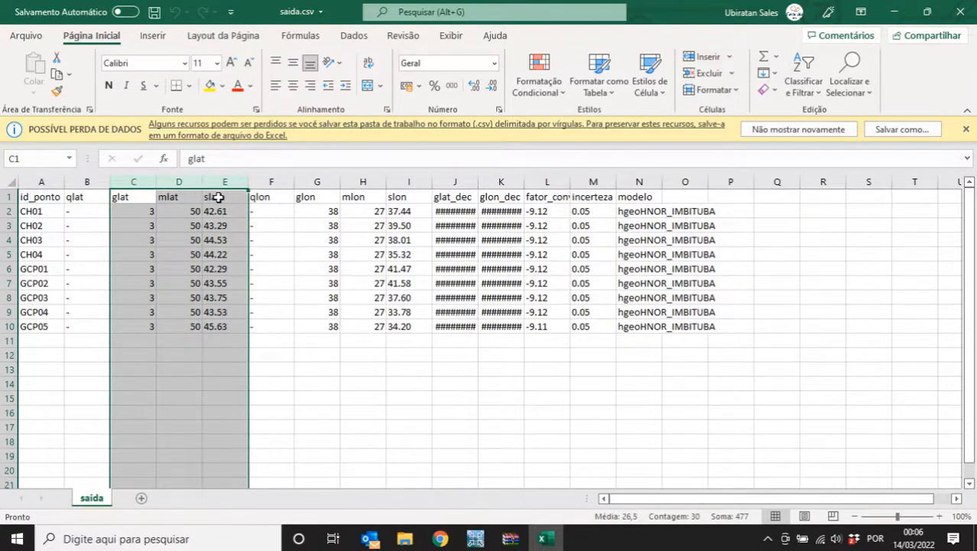
drag(316, 180, 429, 182)
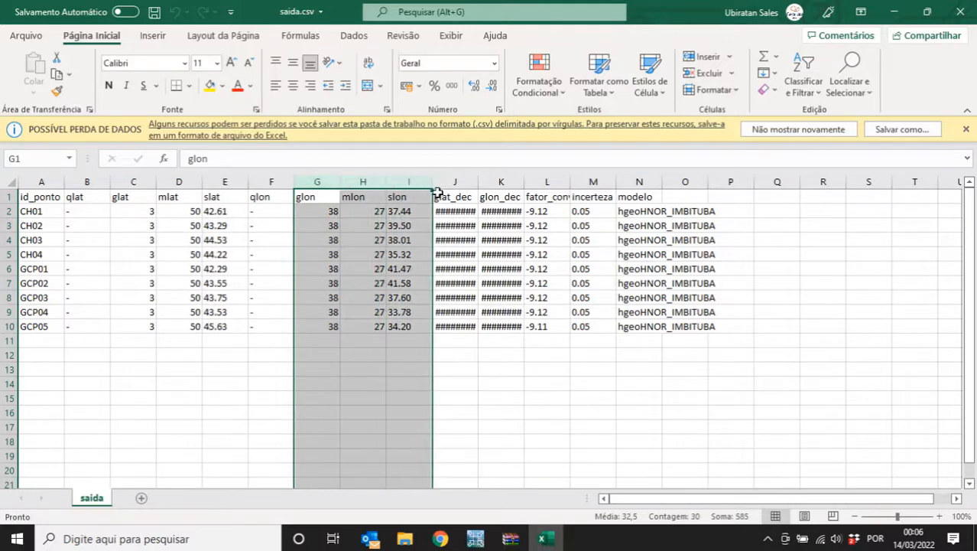
- Autofit columns J, K and L to show glat_dec, glon_dec and fator_conversao fully
double_click(480, 183)
double_click(544, 182)
drag(468, 182, 690, 180)
double_click(621, 182)
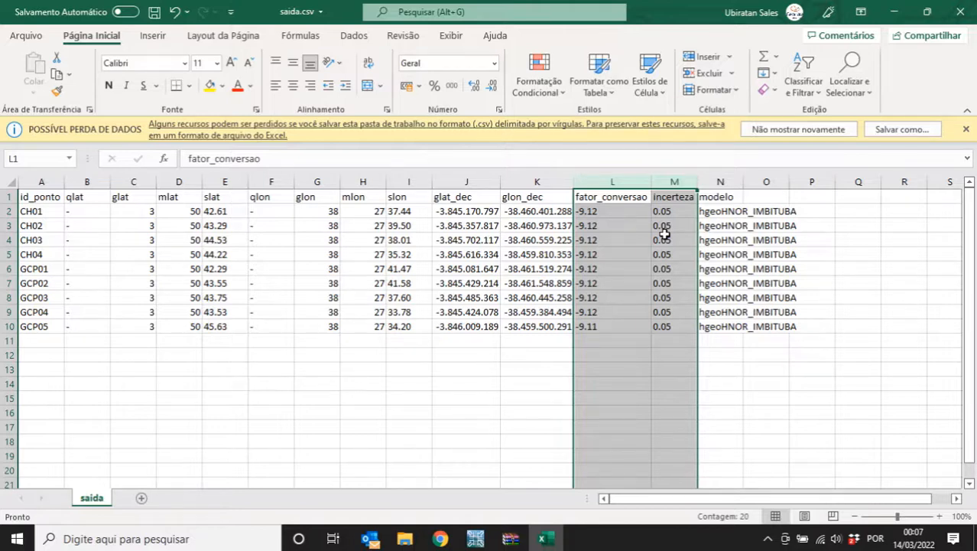
- Check the modelo column and fator_conversao values, then close saida.csv choosing Não salvar
click(719, 182)
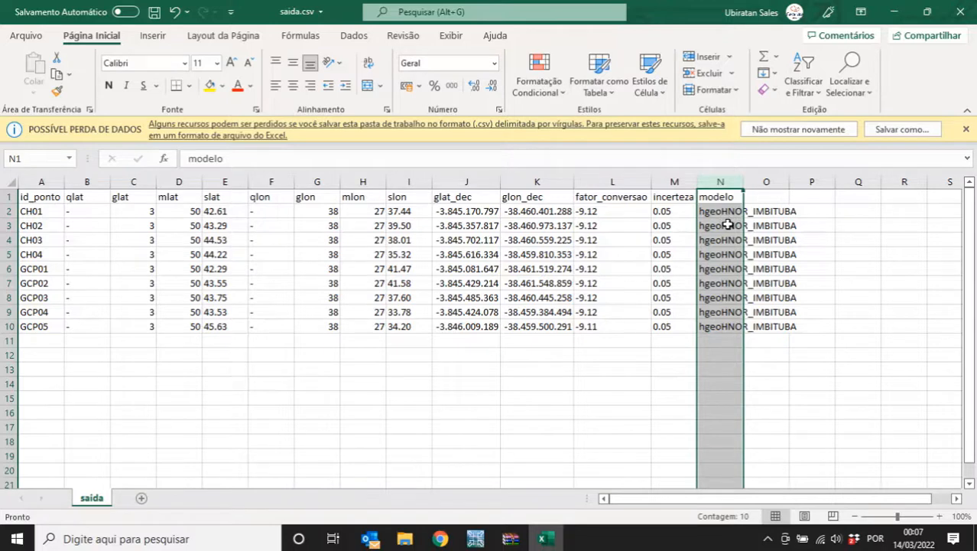
drag(612, 211, 609, 325)
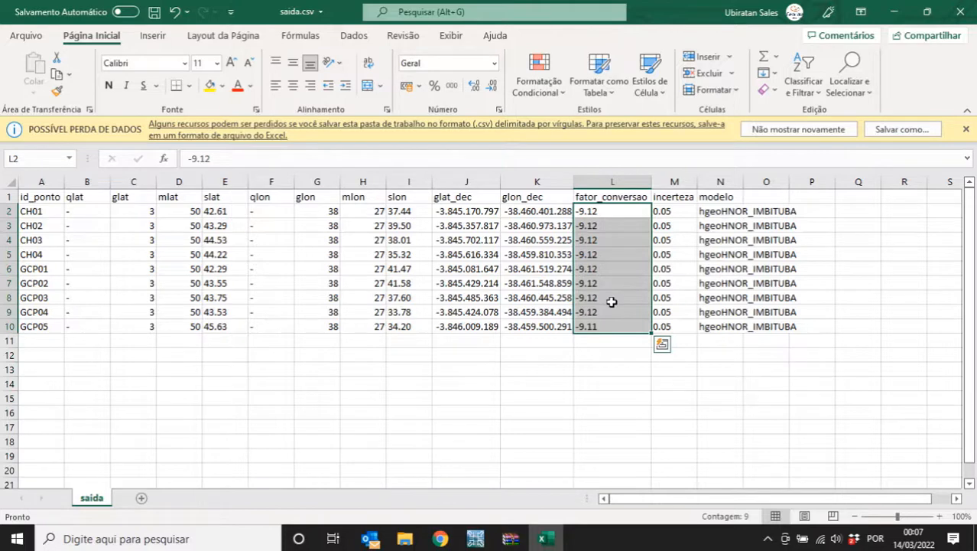
click(968, 11)
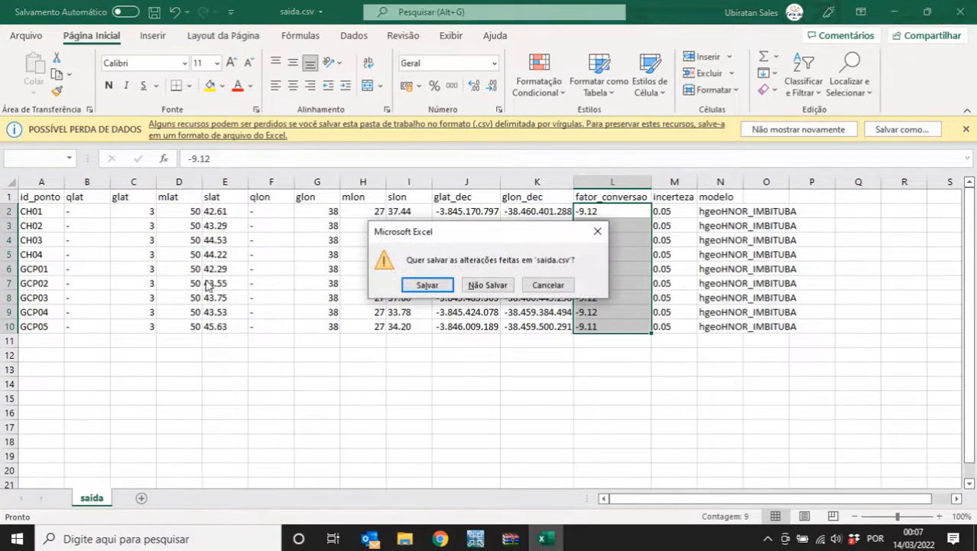
click(487, 283)
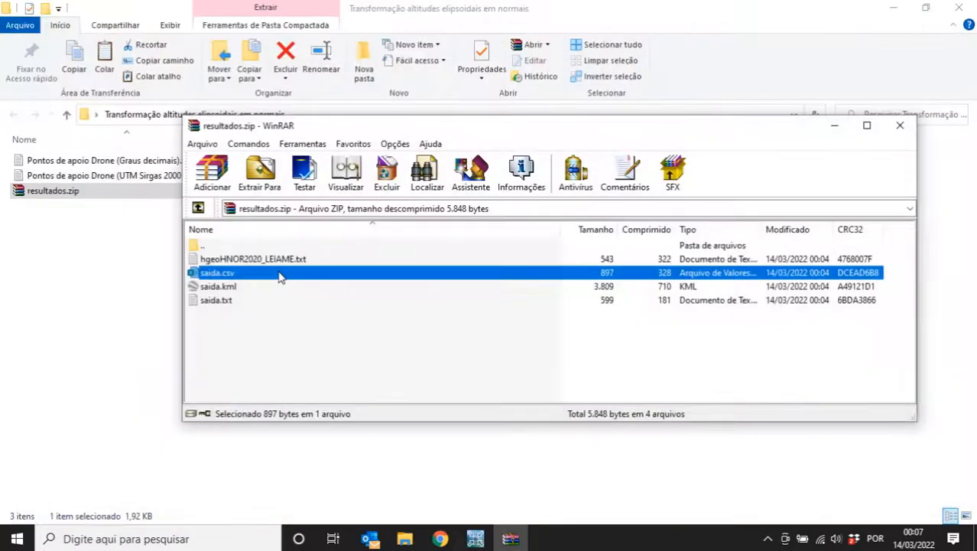
- Preview saida.txt from the archive and review the first point's name and coordinates
click(230, 287)
double_click(222, 300)
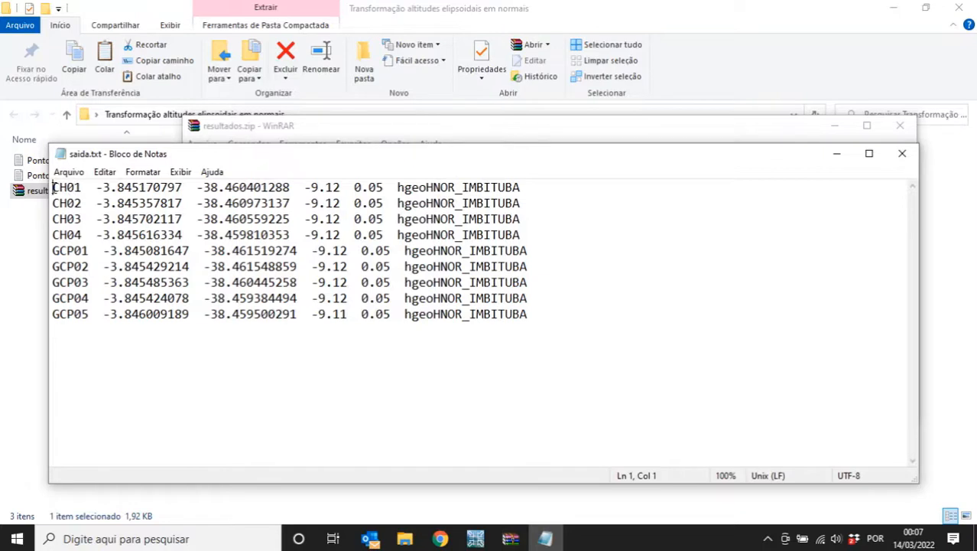
drag(54, 187, 550, 193)
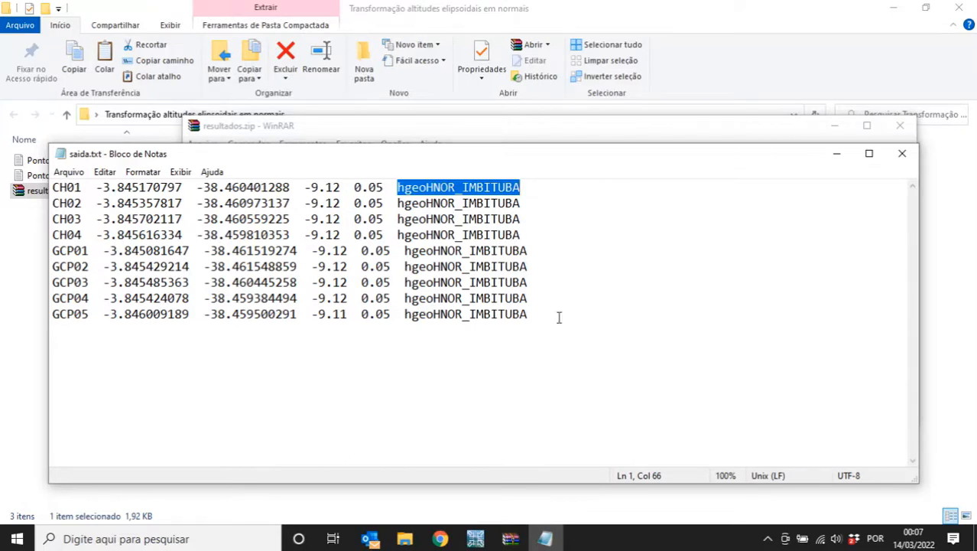
- Extract saida.txt from WinRAR into the Transformação altitudes elipsoidais em normais folder
click(902, 153)
drag(432, 131, 541, 109)
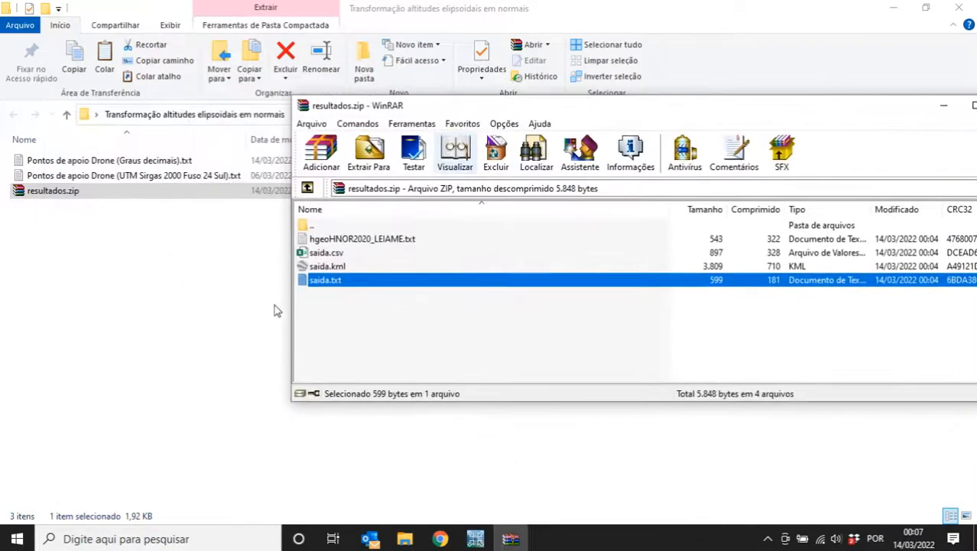
drag(319, 284, 96, 271)
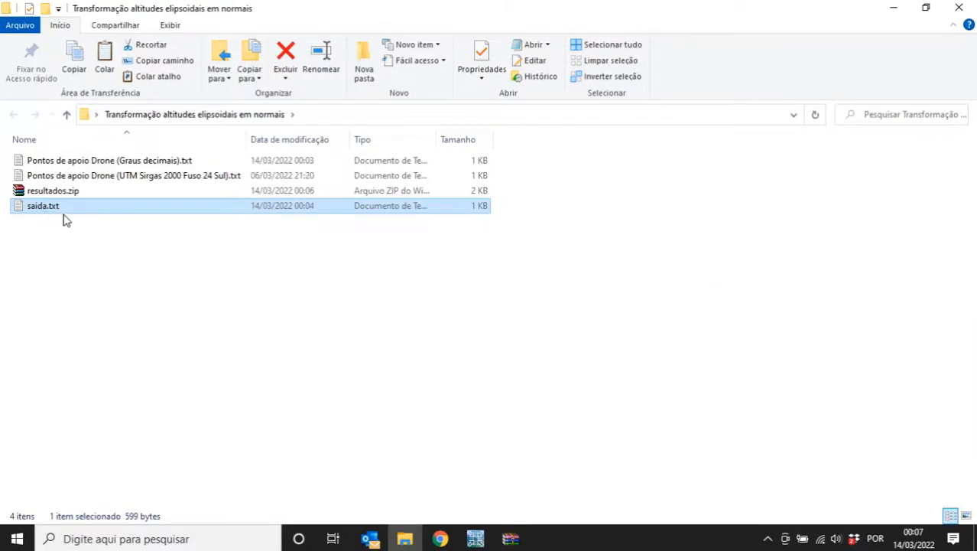
- Launch Excel by searching 'ex', create a blank workbook, and choose Dados > De Text/CSV
click(218, 542)
text(ex)
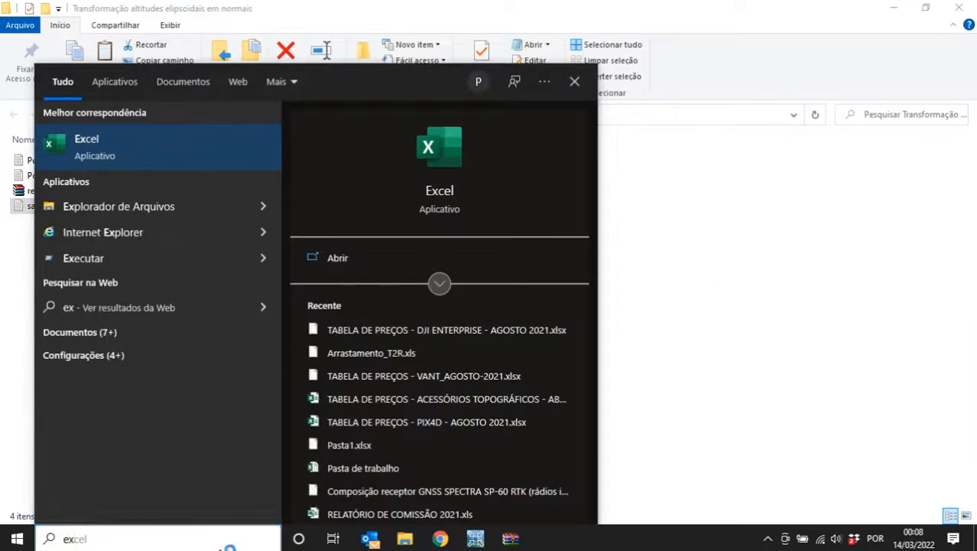
key(Return)
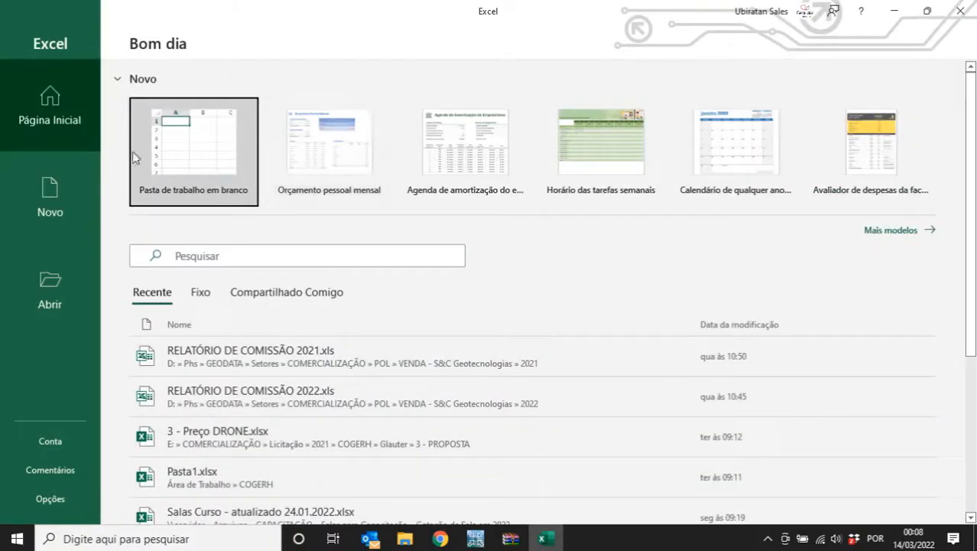
click(183, 147)
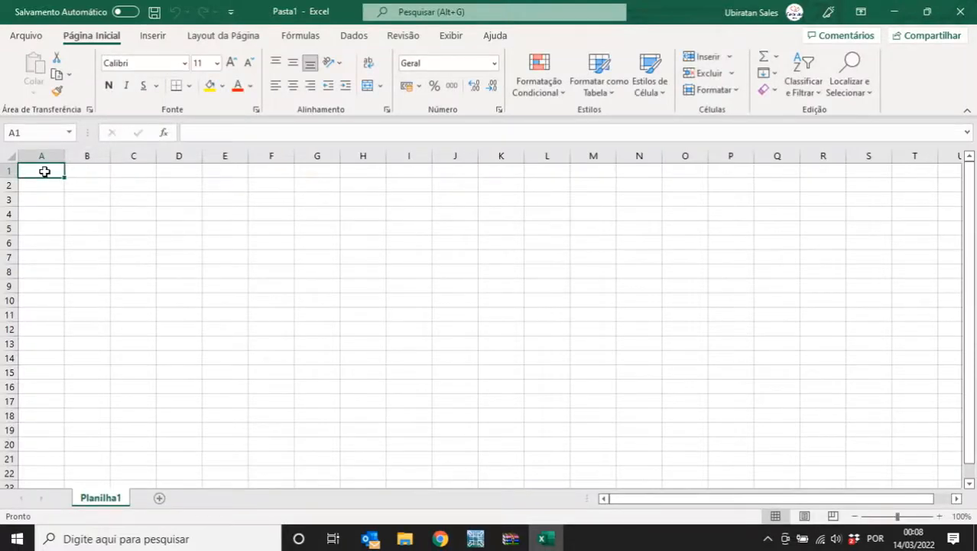
click(356, 37)
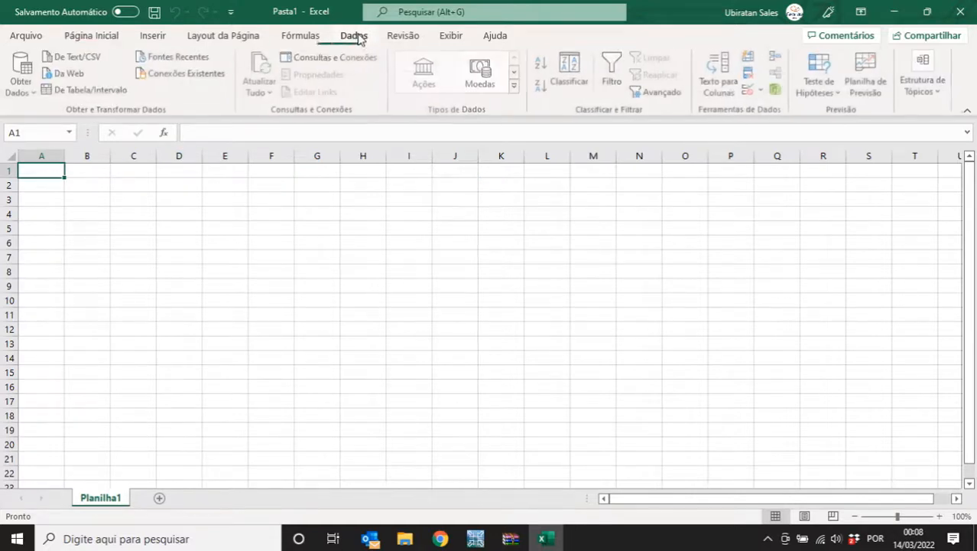
click(78, 58)
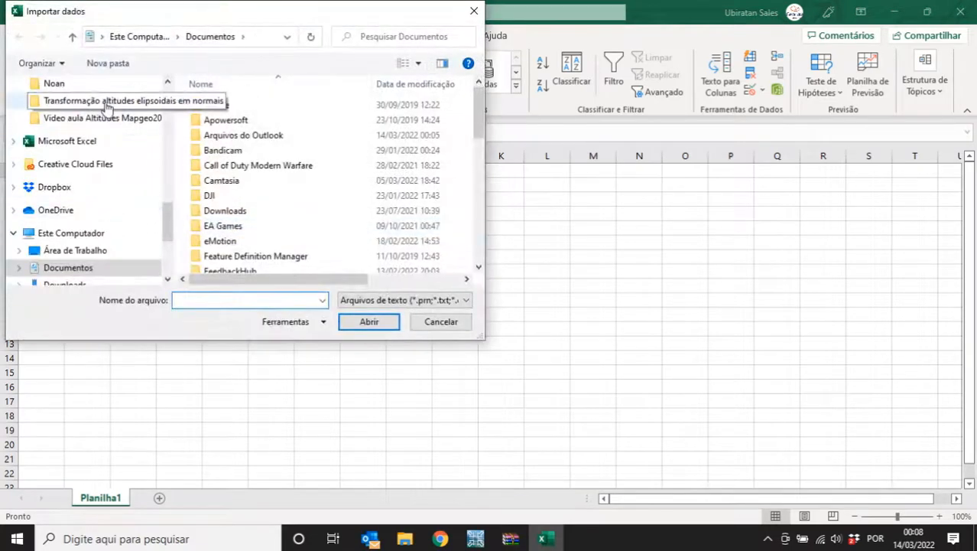
- Import 'Pontos de apoio Drone (UTM Sirgas 2000 Fuso 24 Sul)' with 'Não detectar tipos de dados' and load it
click(102, 100)
scroll(168, 240, down, 2)
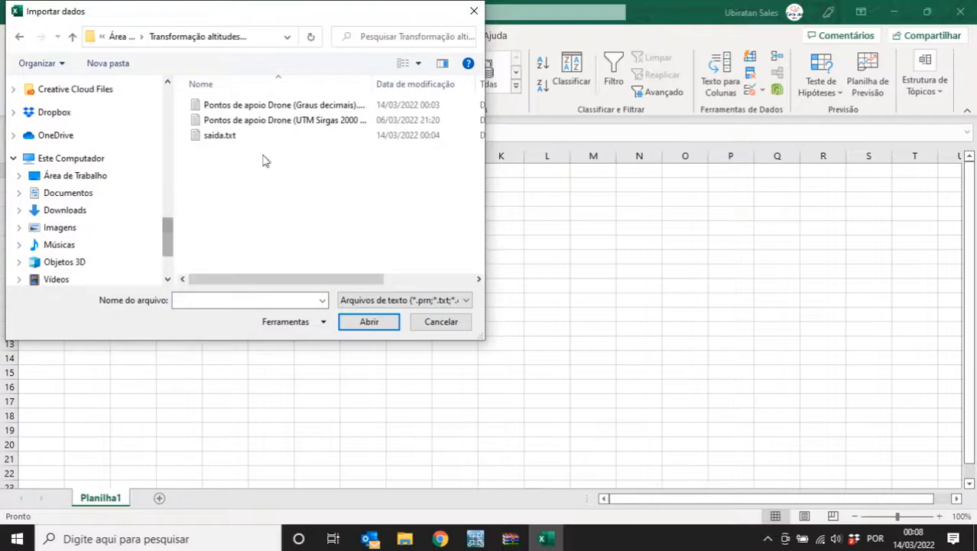
double_click(272, 120)
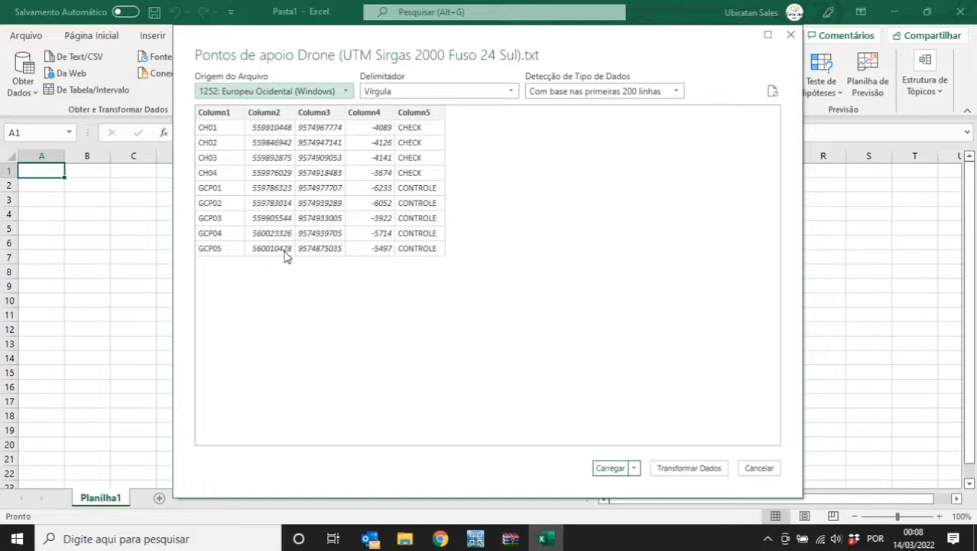
click(673, 91)
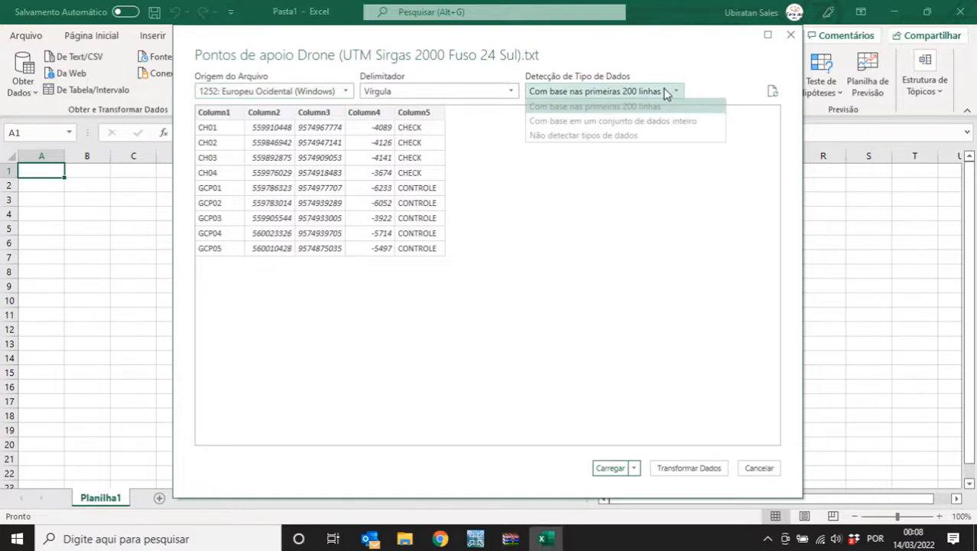
click(590, 136)
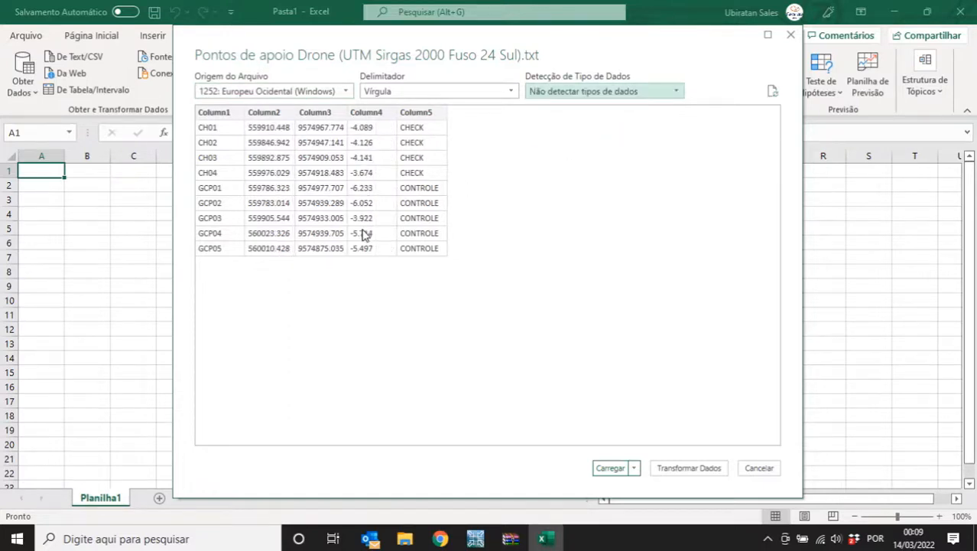
click(610, 469)
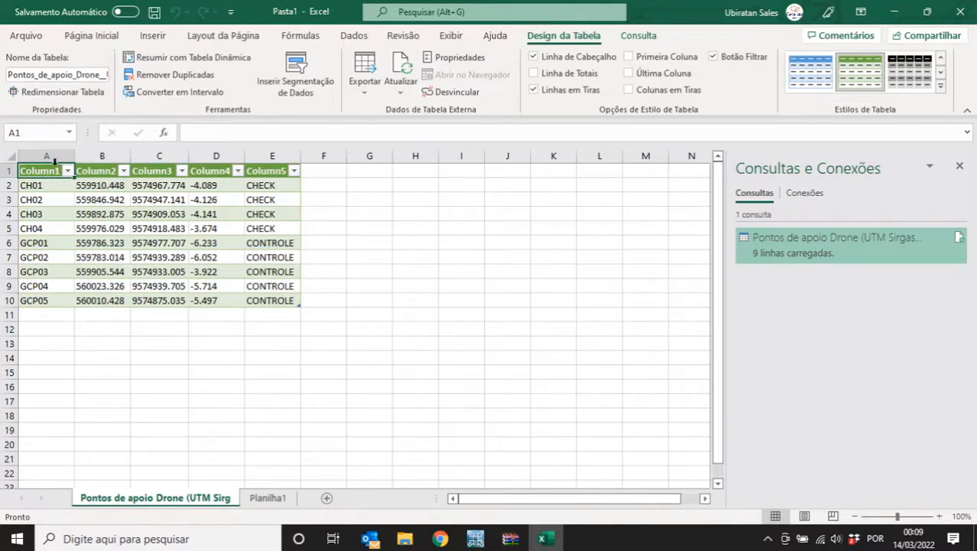
- Type Ponto, Este, Norte, Alt. Elip. and Codigo over headers A1:E1, then switch to Planilha1
text(Ponto)
key(Tab)
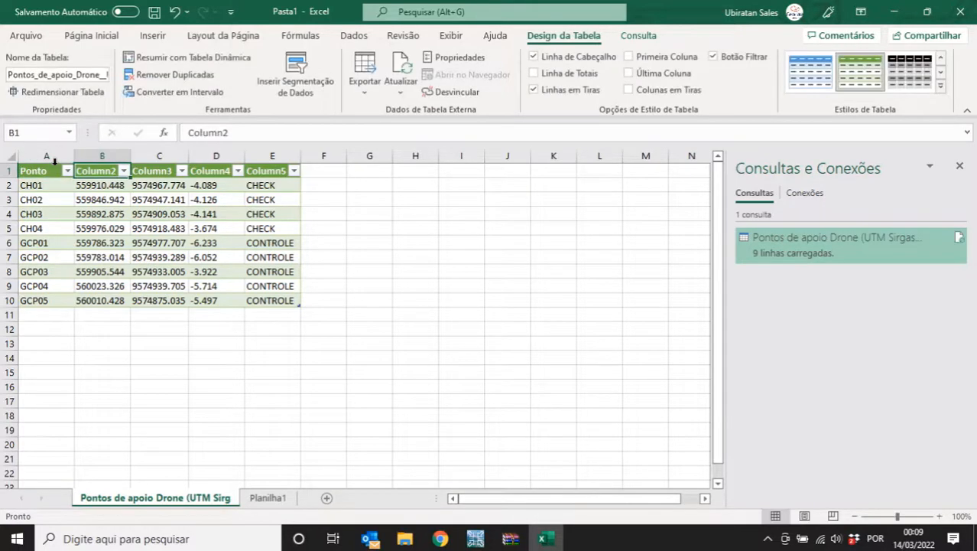
text(Este)
key(Tab)
text(Norte)
key(Tab)
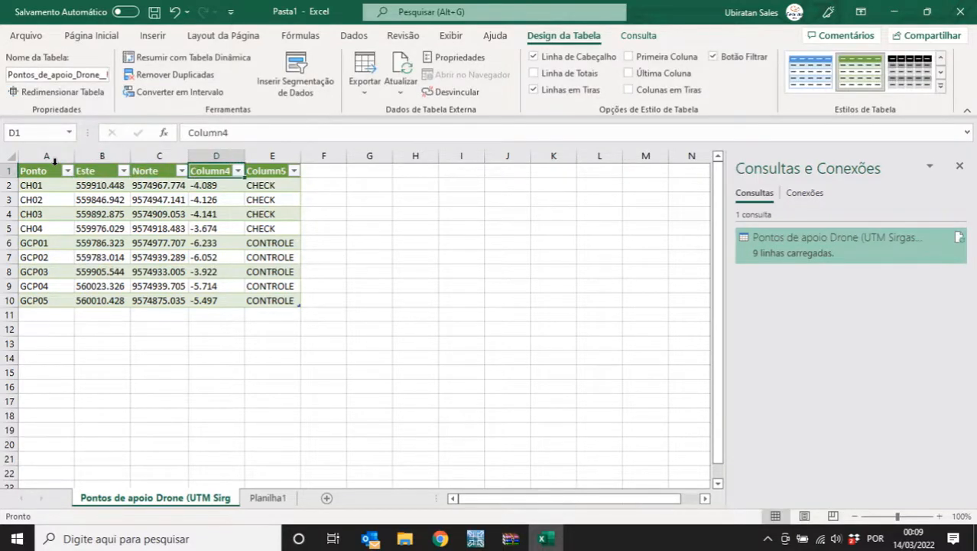
text(Alt. Elip.)
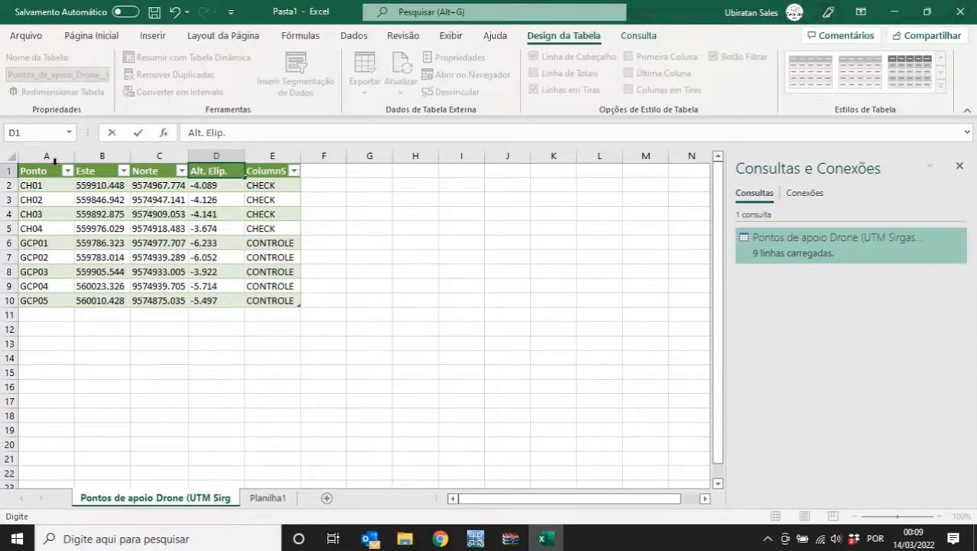
key(Tab)
text(Codigo)
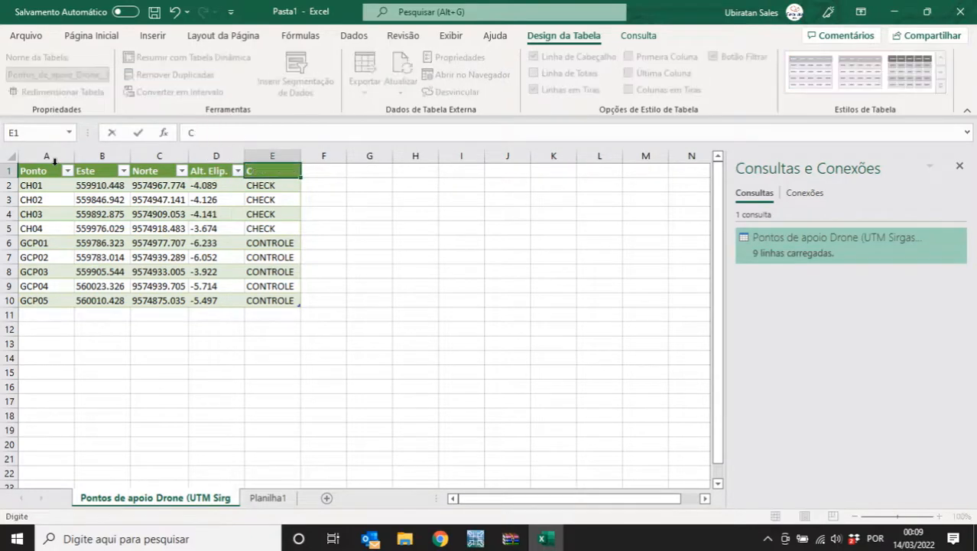
key(Return)
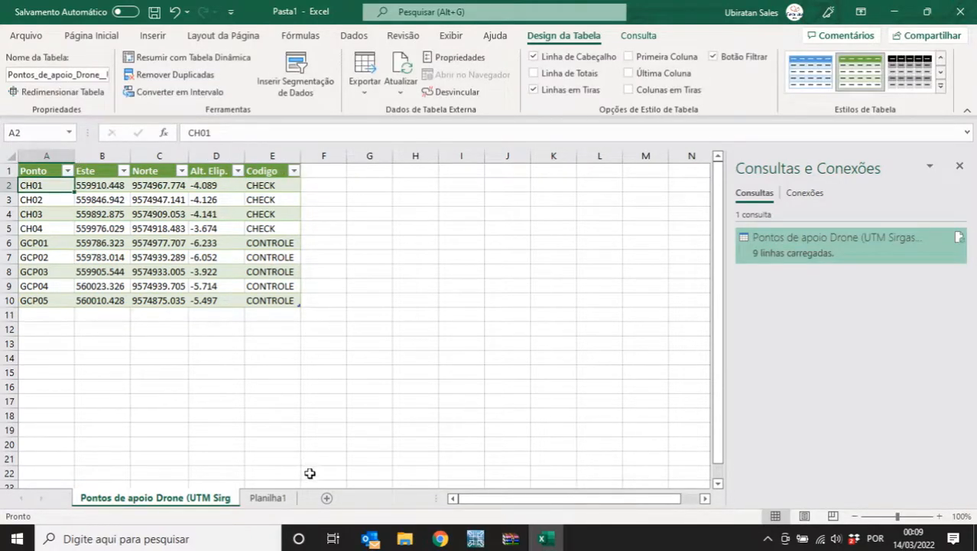
click(268, 497)
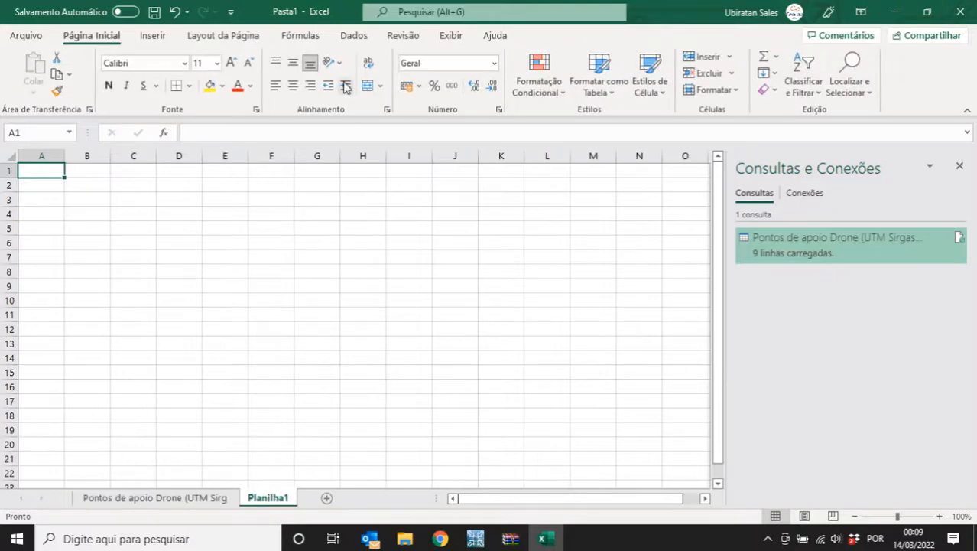
- Import saida.txt via Dados > De Text/CSV with 'Não detectar tipos de dados' and load it
click(353, 37)
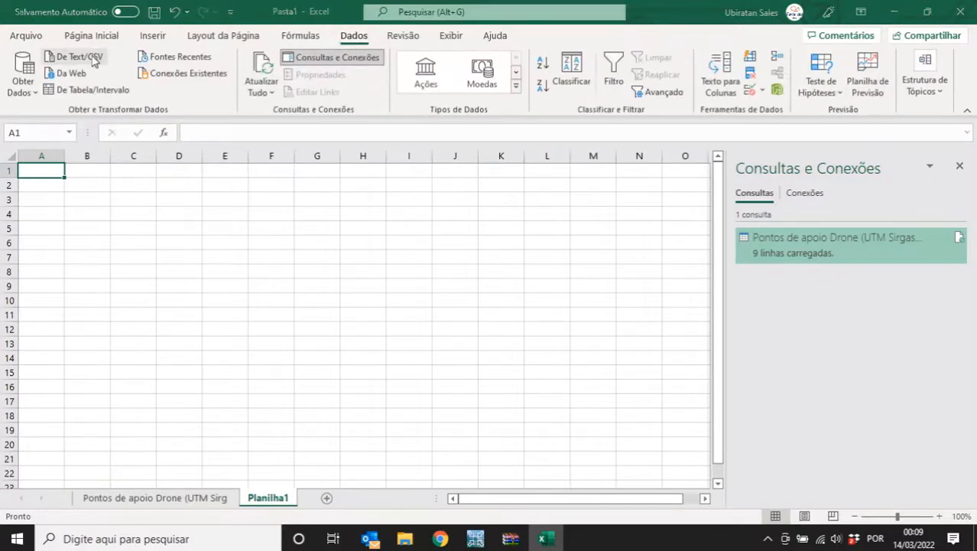
click(93, 61)
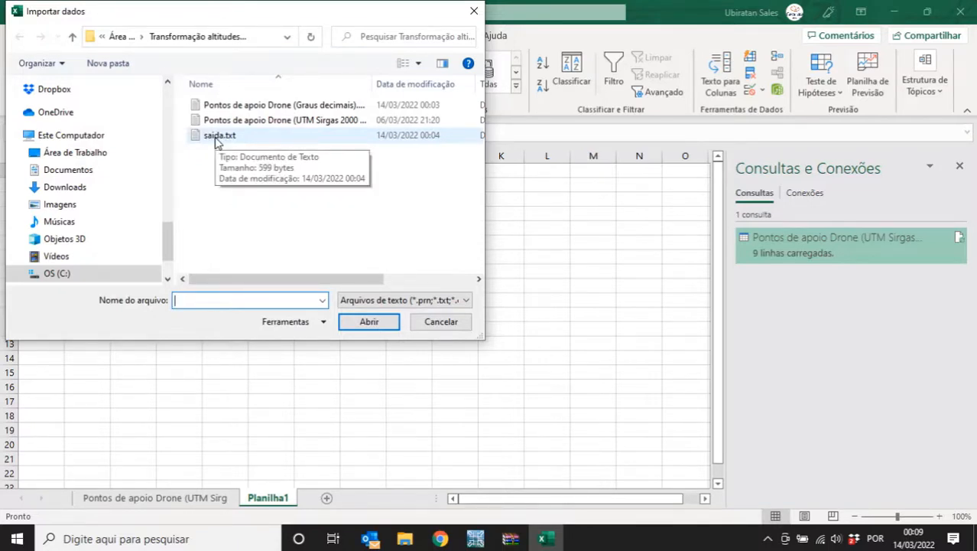
click(215, 142)
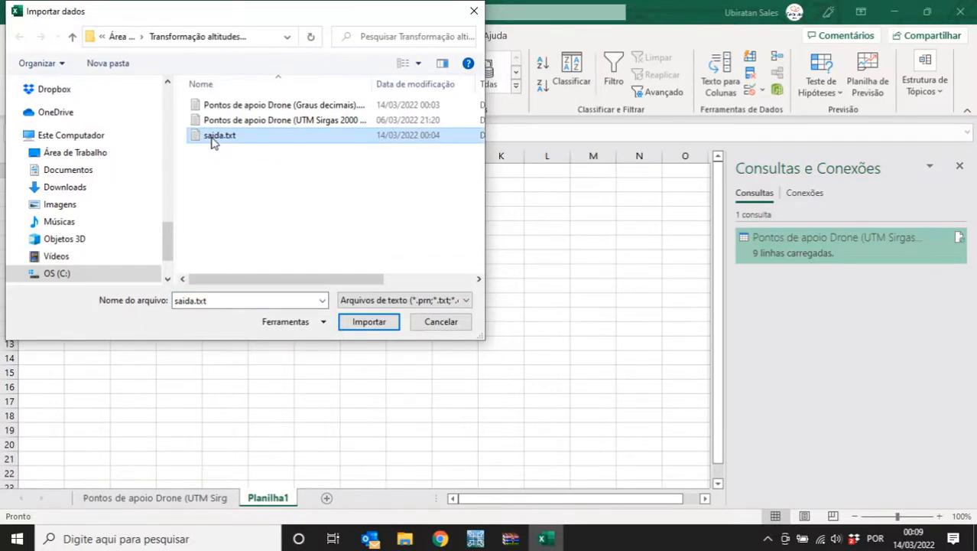
click(361, 325)
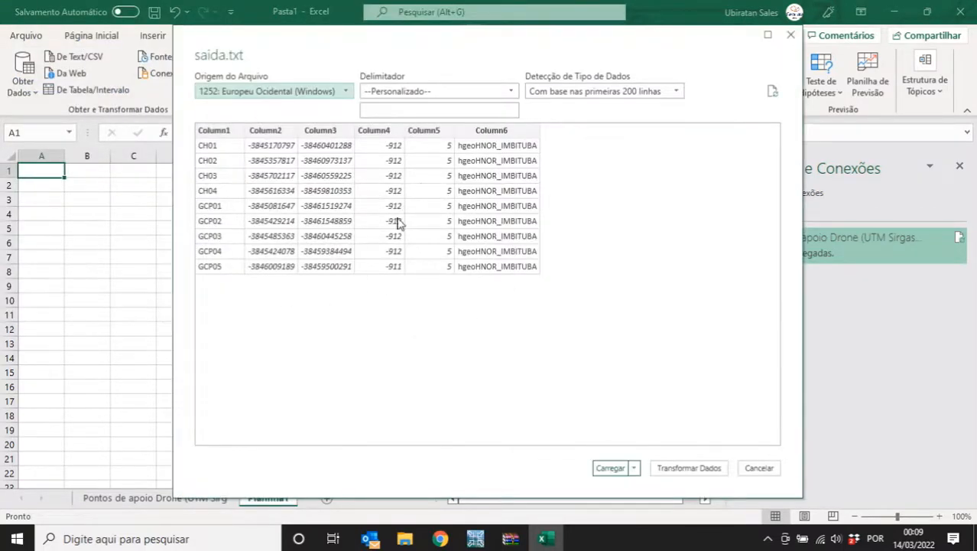
click(620, 93)
click(597, 136)
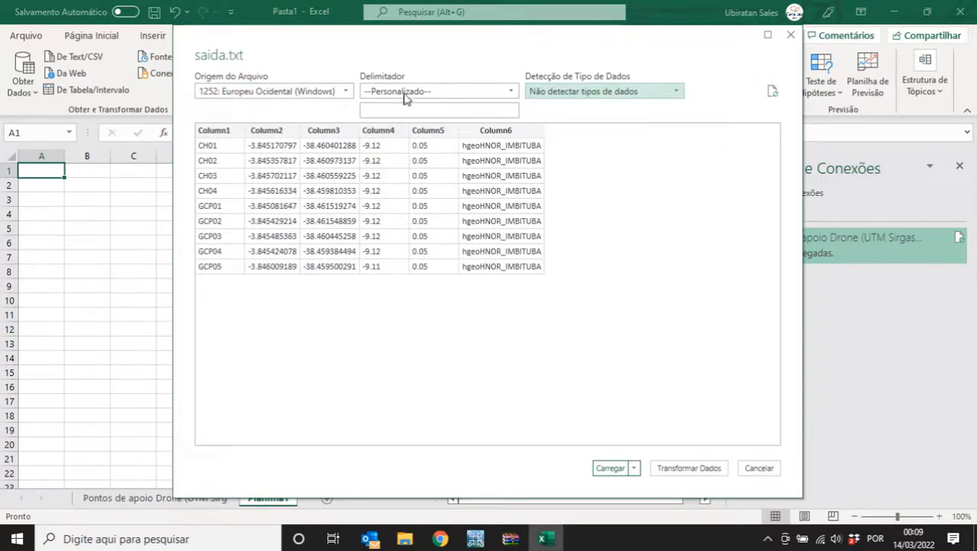
click(610, 468)
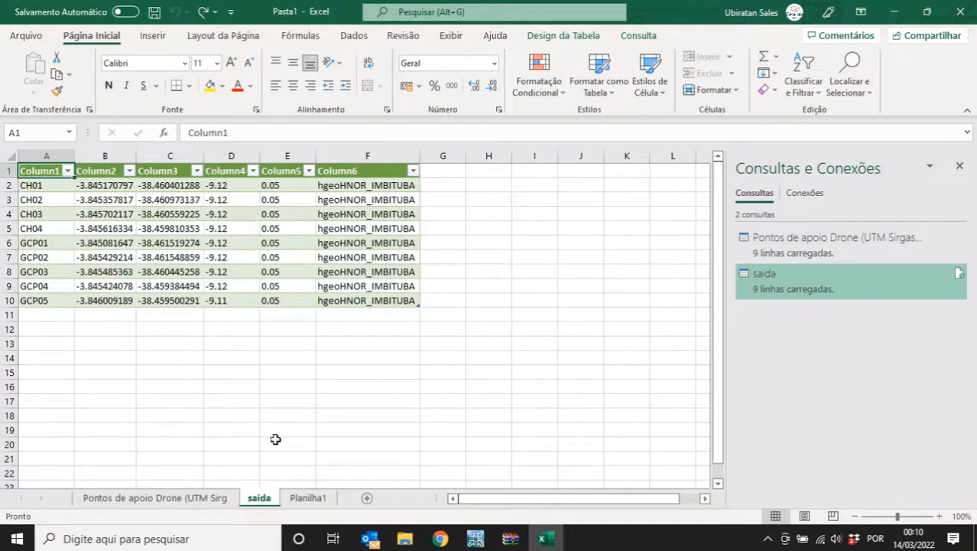
- Copy the Codigo column E into column F and rename its header Fator Conv
click(190, 503)
drag(267, 163, 273, 290)
key(ctrl+c)
drag(320, 171, 321, 191)
key(ctrl+v)
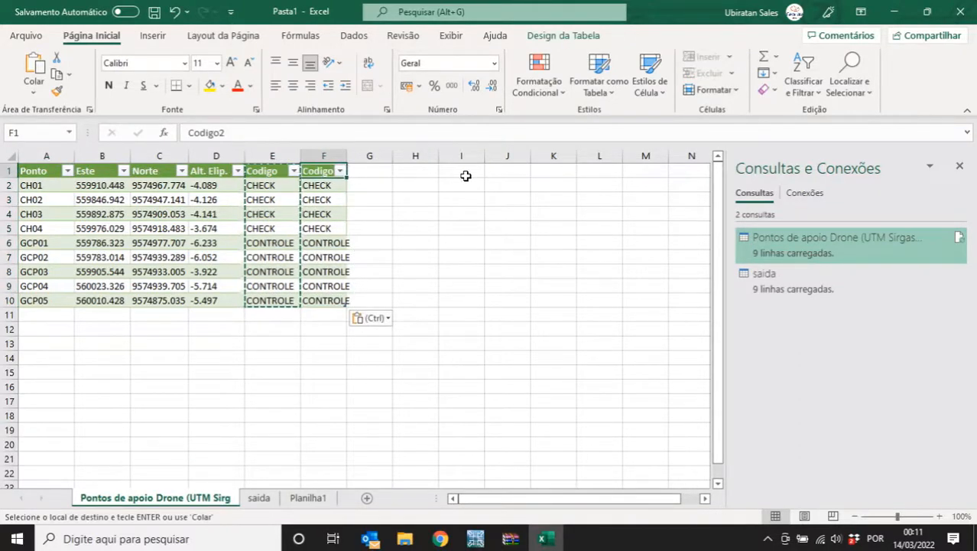
text(Fator Conv.)
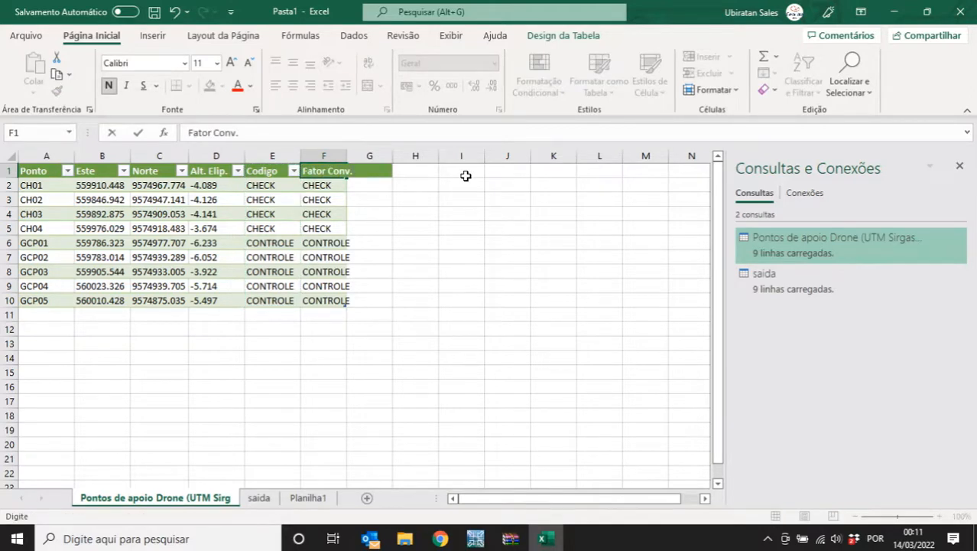
key(Return)
- Paste the saida sheet's conversion factors D2:D10 into F2:F10 and widen column F
click(264, 493)
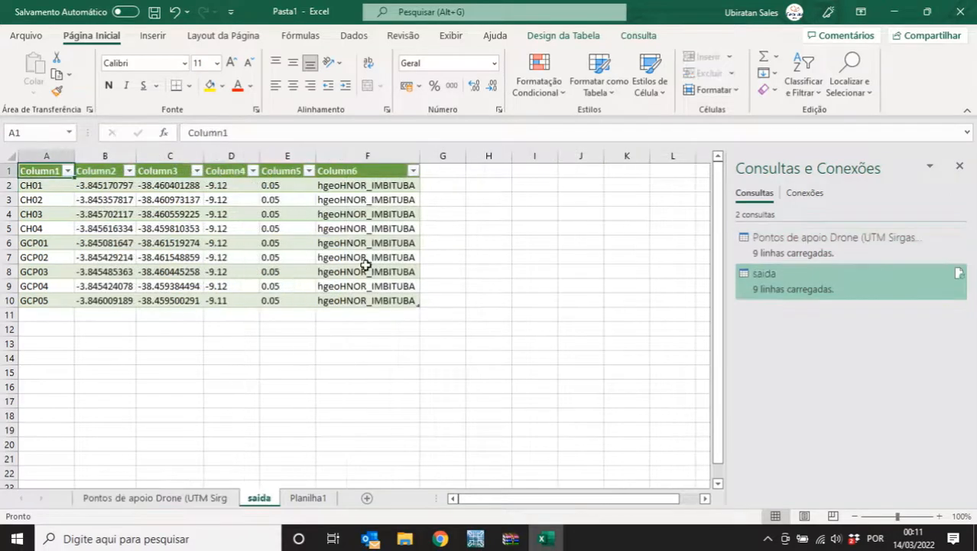
drag(220, 187, 230, 300)
key(ctrl+c)
click(155, 497)
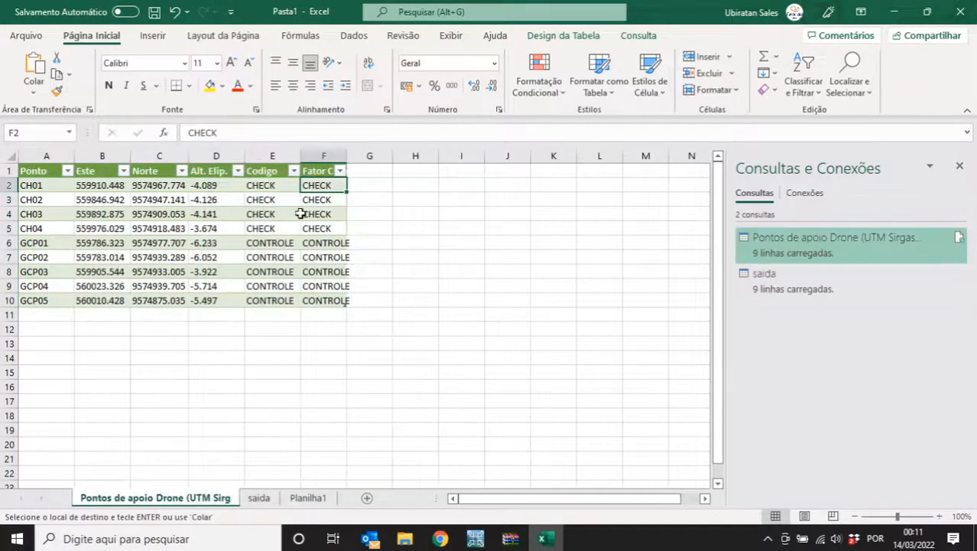
key(ctrl+v)
double_click(347, 155)
click(457, 229)
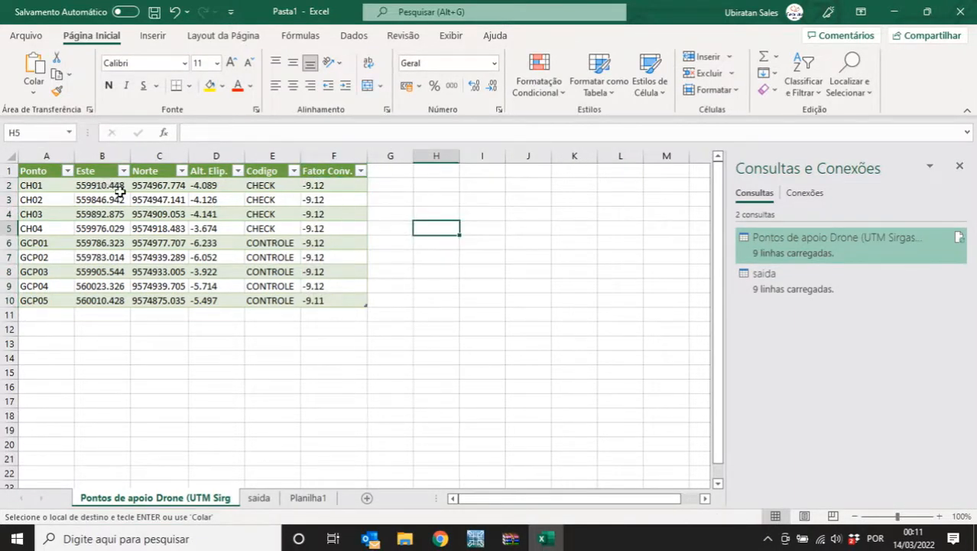
- Copy the Fator Conv. column into column G, rename it Alt. Normal, and widen it
drag(334, 171, 345, 298)
key(ctrl+c)
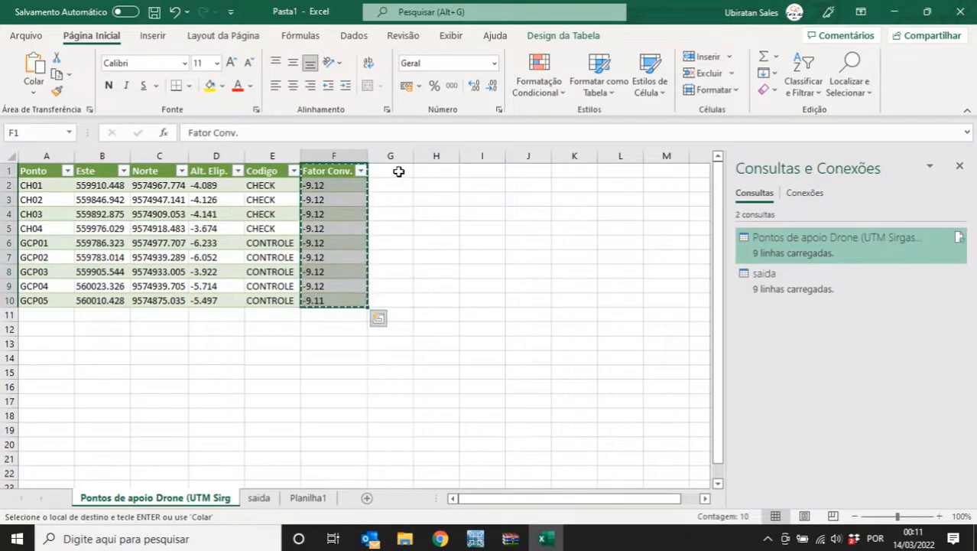
click(398, 170)
key(ctrl+v)
click(469, 198)
click(390, 166)
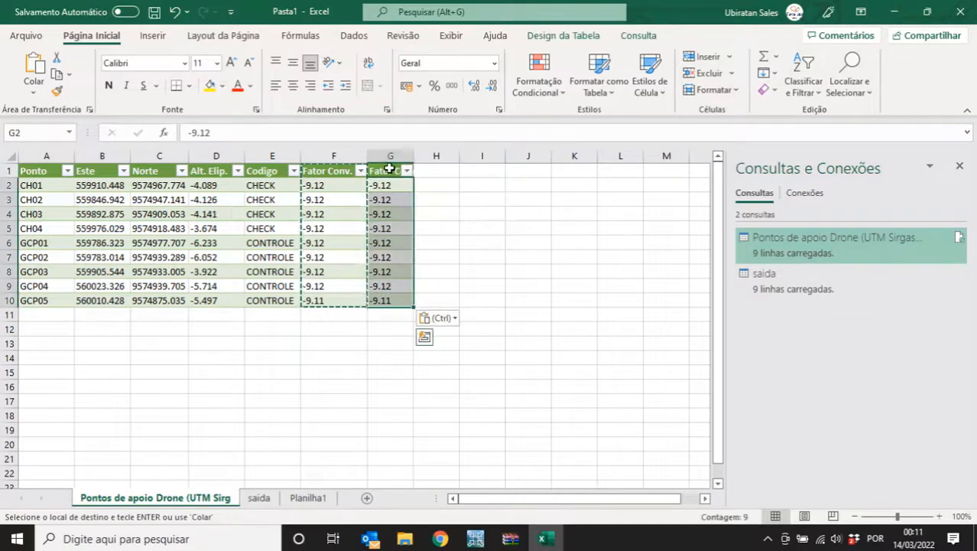
click(390, 170)
text(Alt)
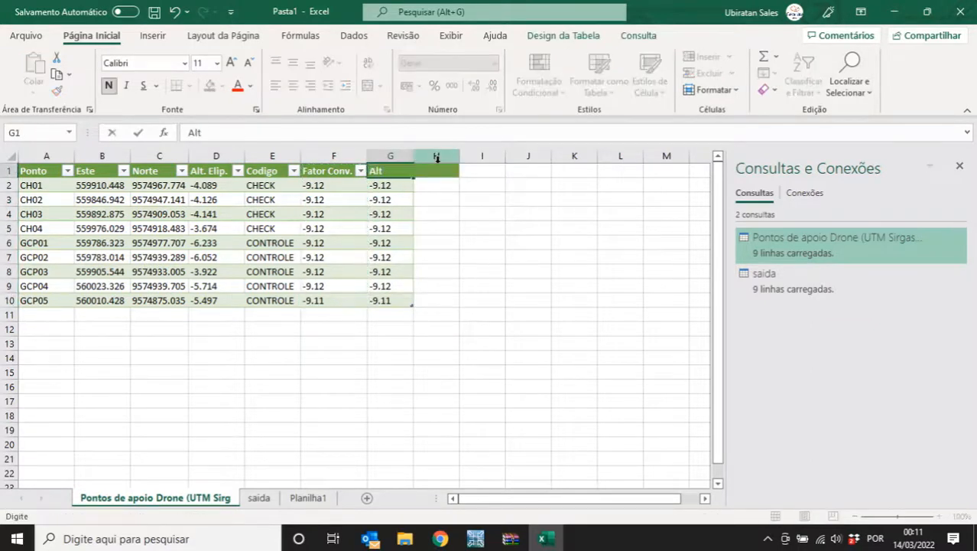
text(. Normal)
key(Return)
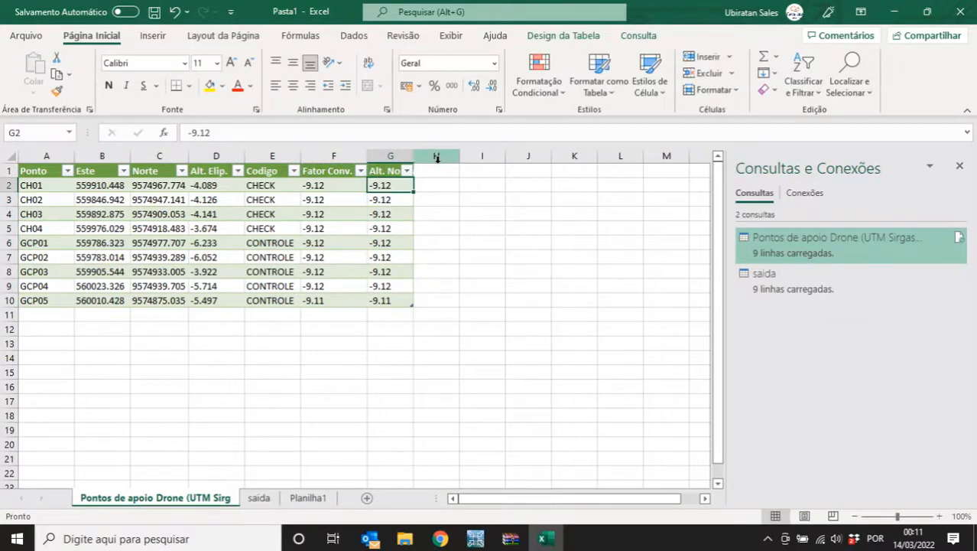
double_click(413, 156)
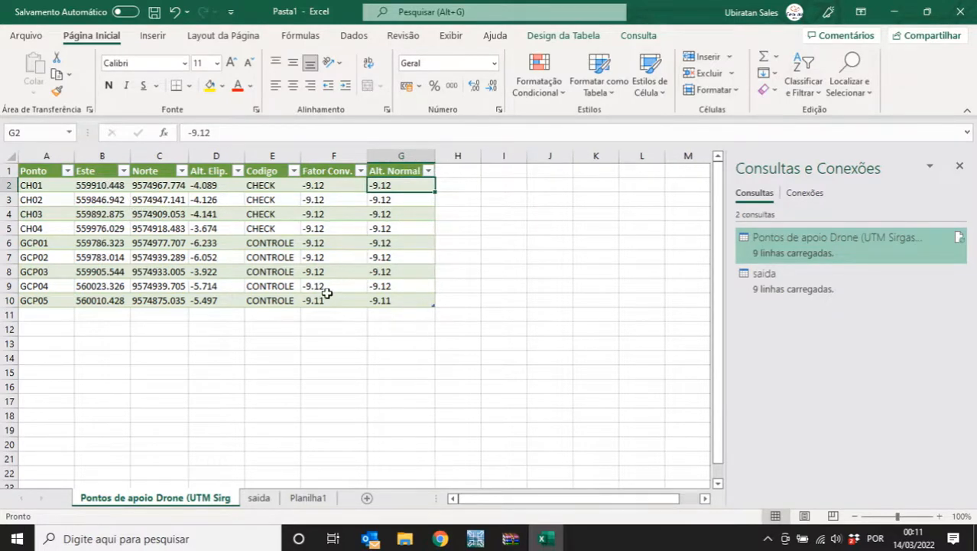
- Replace every decimal point with a comma across the table
key(ctrl+l)
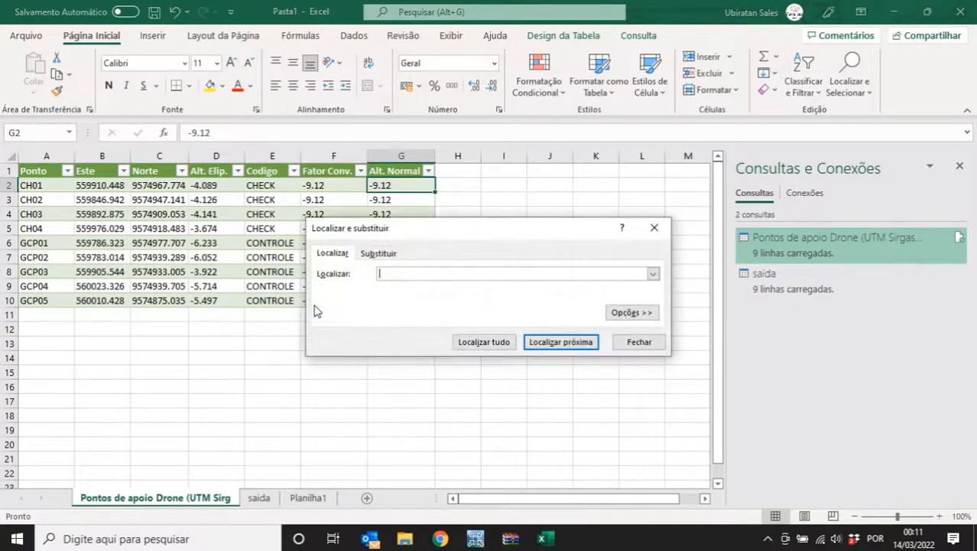
click(377, 253)
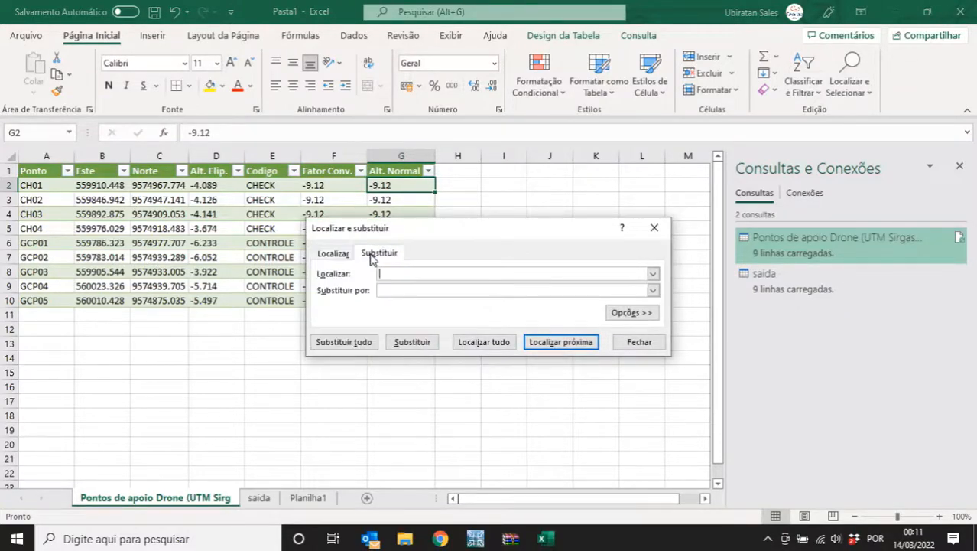
click(395, 289)
click(360, 342)
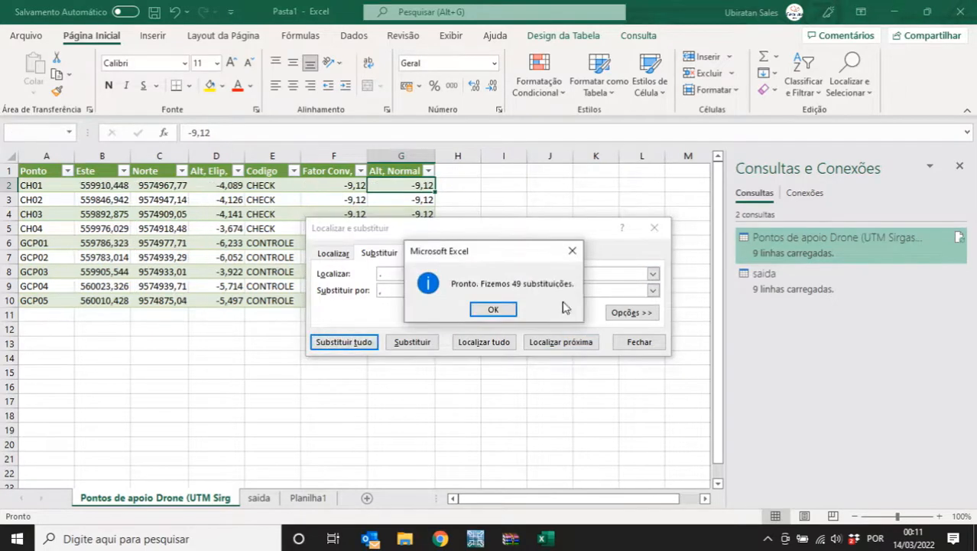
click(498, 309)
click(634, 343)
- Show Este, Norte, Alt. Elip., Fator Conv. and Alt. Normal values with three decimals
drag(106, 188, 229, 299)
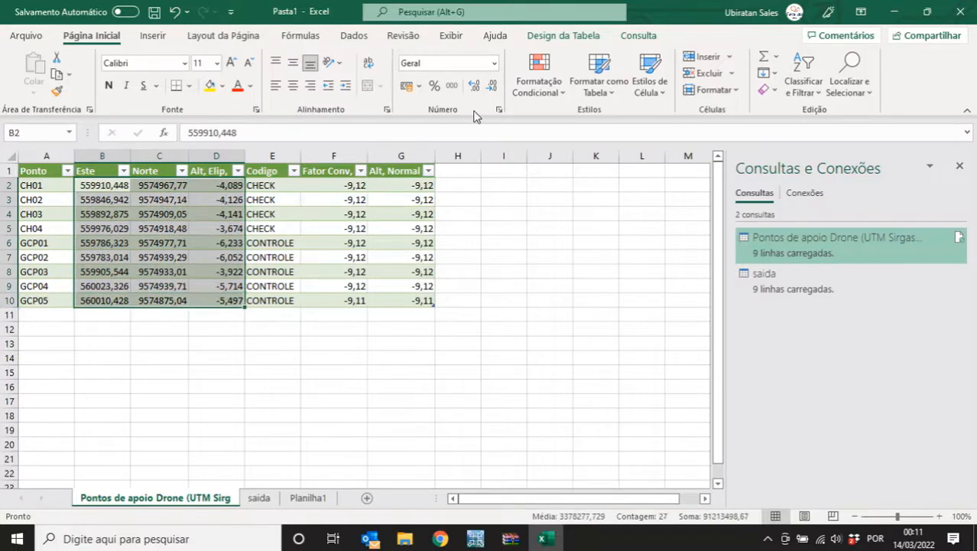
click(475, 85)
click(492, 85)
drag(363, 184, 421, 299)
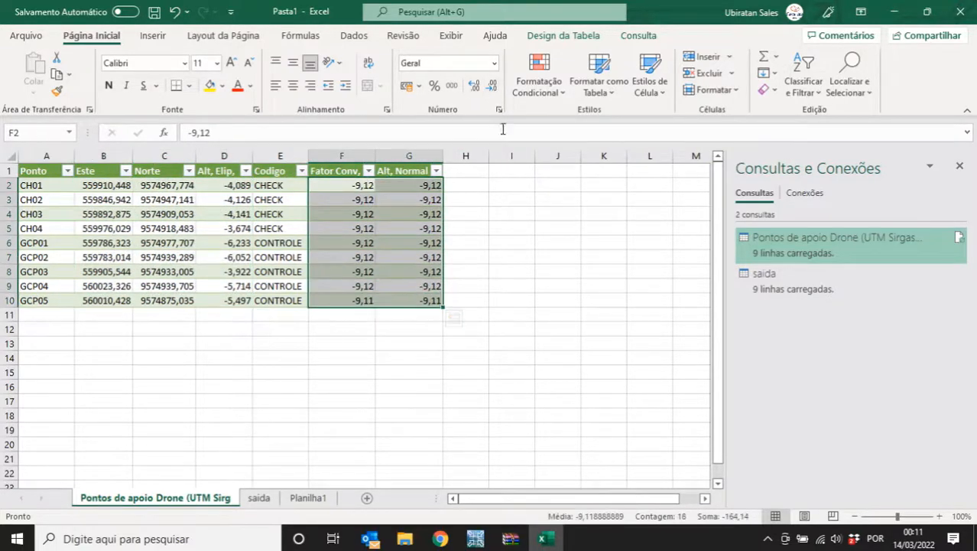
click(475, 87)
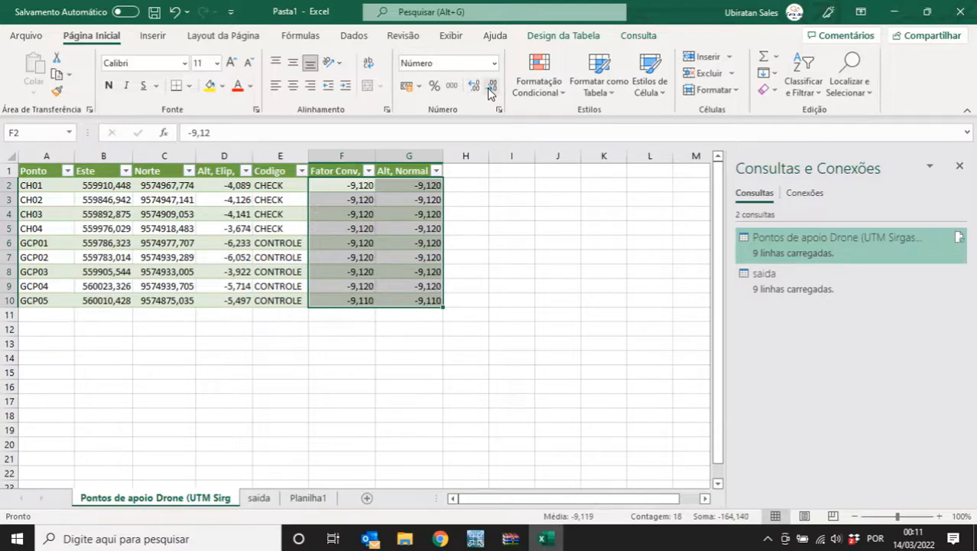
- Select Alt. Normal cell G2 and close the Consultas e Conexões pane
click(526, 289)
click(423, 187)
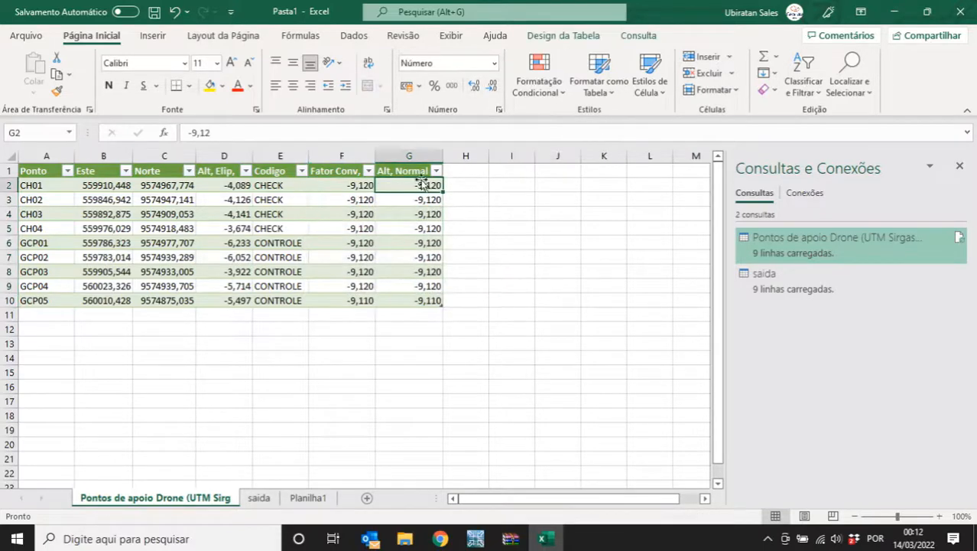
drag(411, 185, 415, 299)
click(408, 186)
click(960, 166)
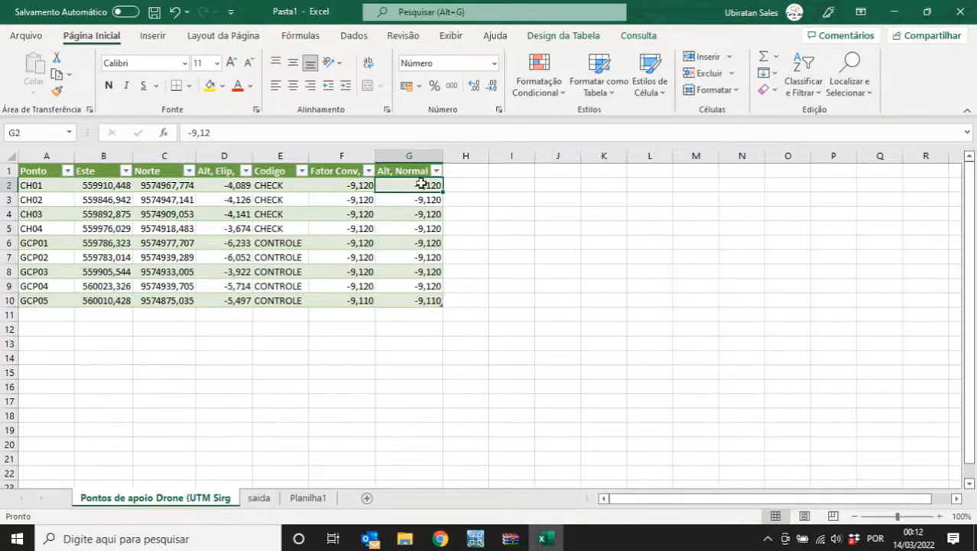
- Enter the formula =[@[Alt, Elip,]]-[@[Fator Conv,]] in G2 for the normal altitude
text(=)
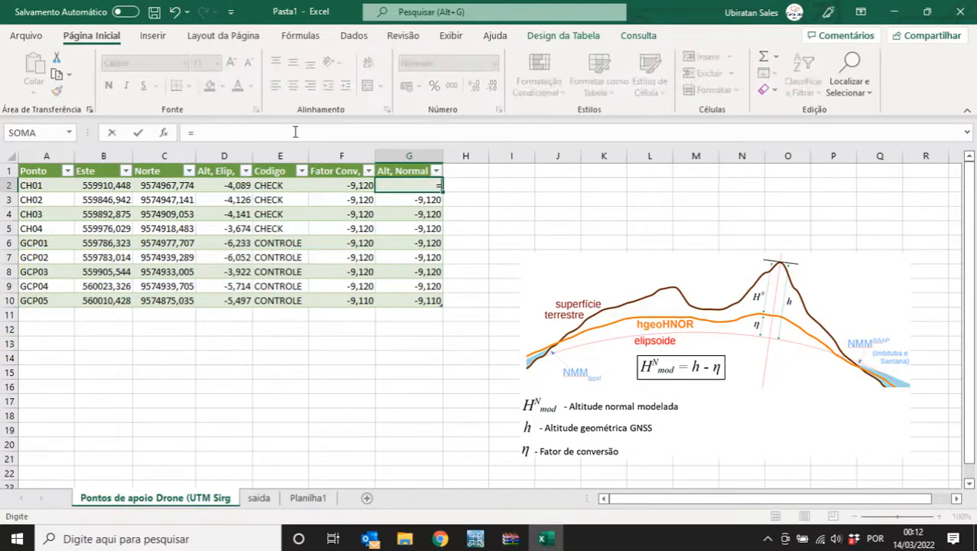
click(230, 185)
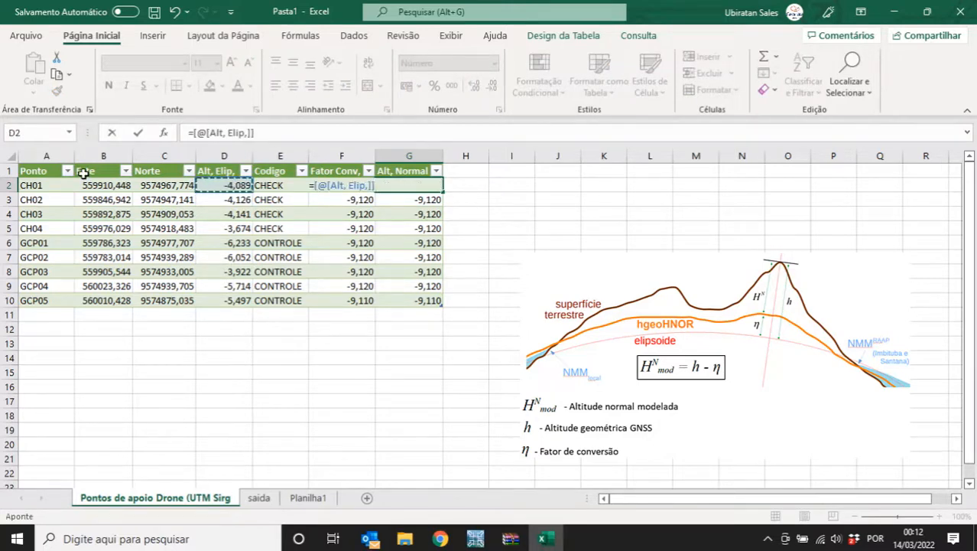
text(-)
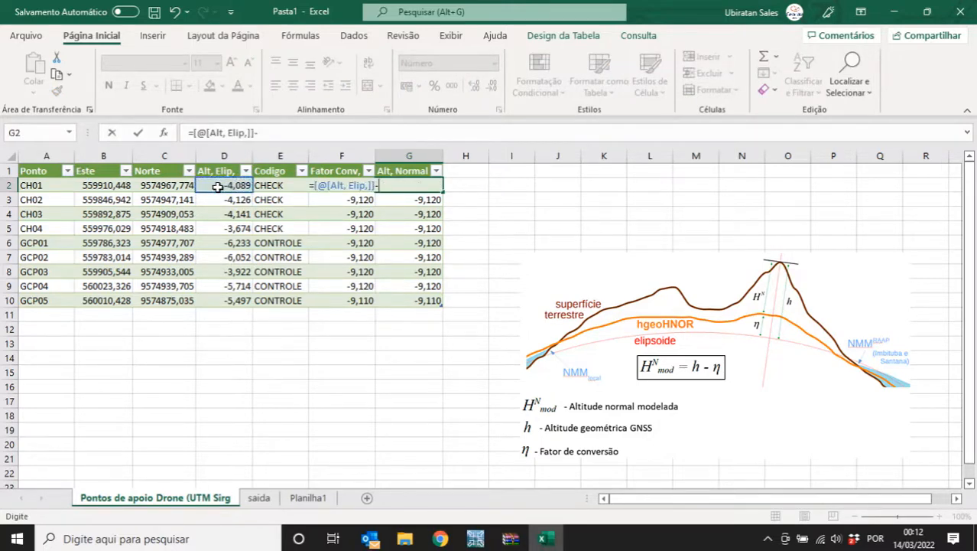
key(Right)
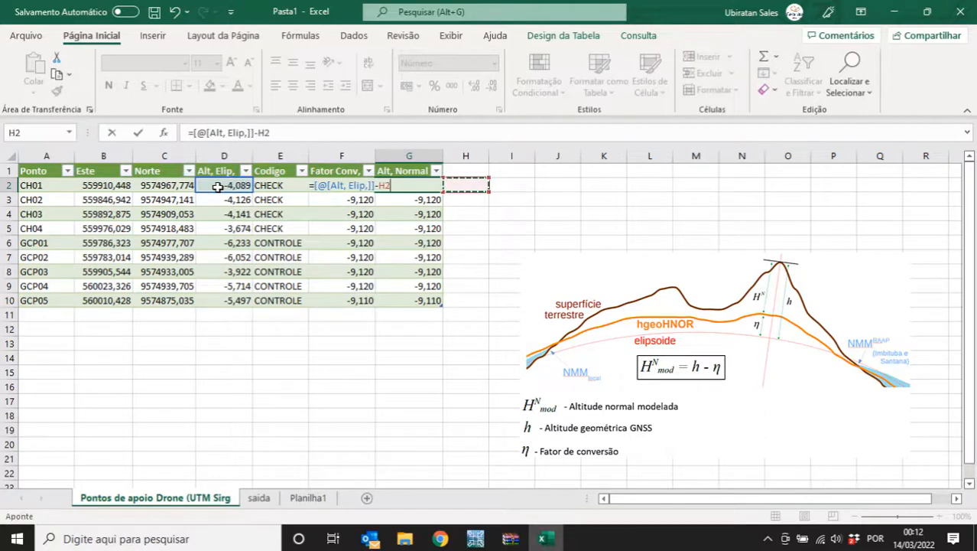
key(Left)
key(Left)
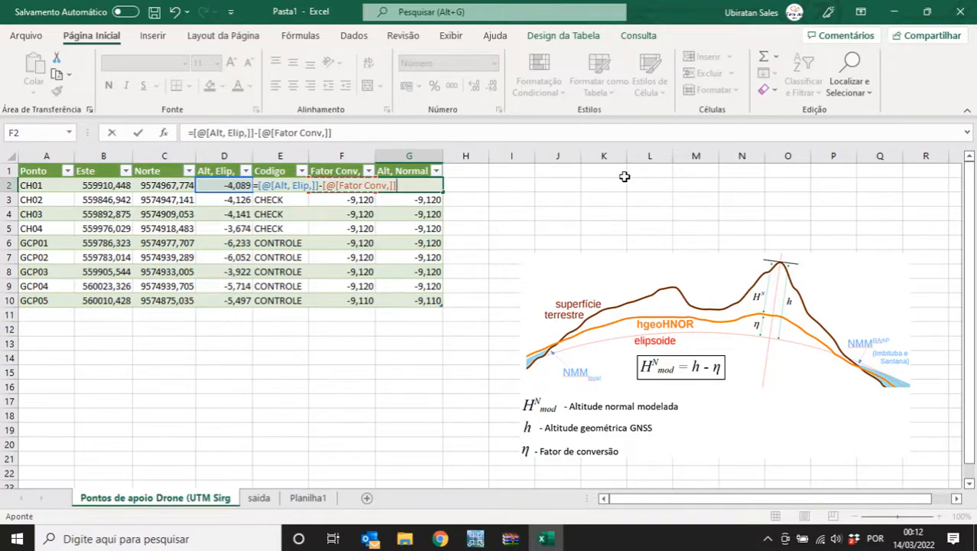
key(Return)
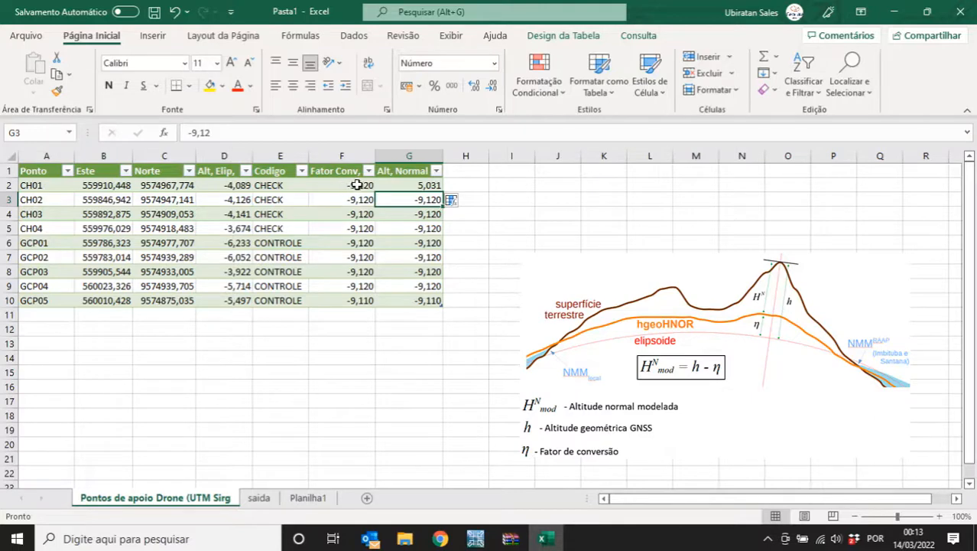
- Fill the formula down to G10, giving 5,031 to 3,613, and check the referenced cells
click(424, 185)
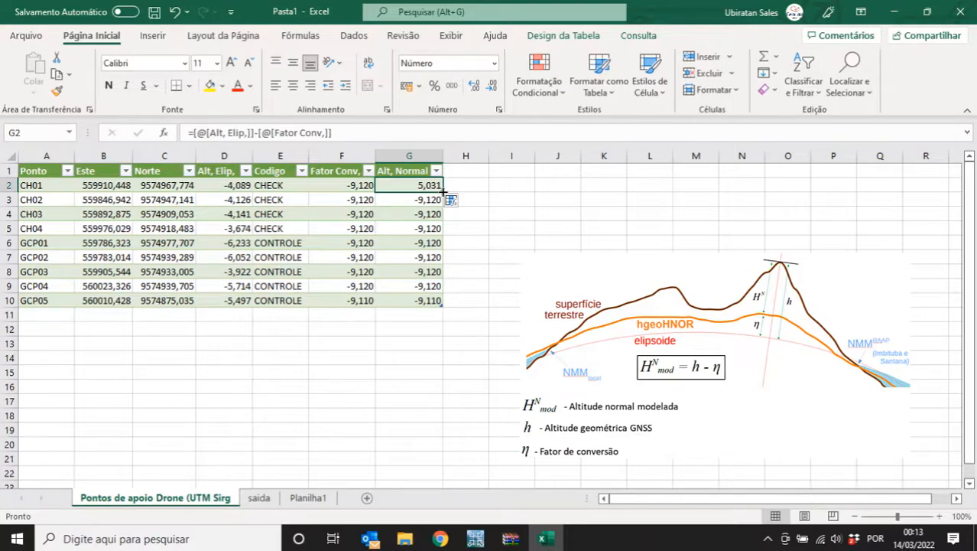
drag(442, 190, 443, 306)
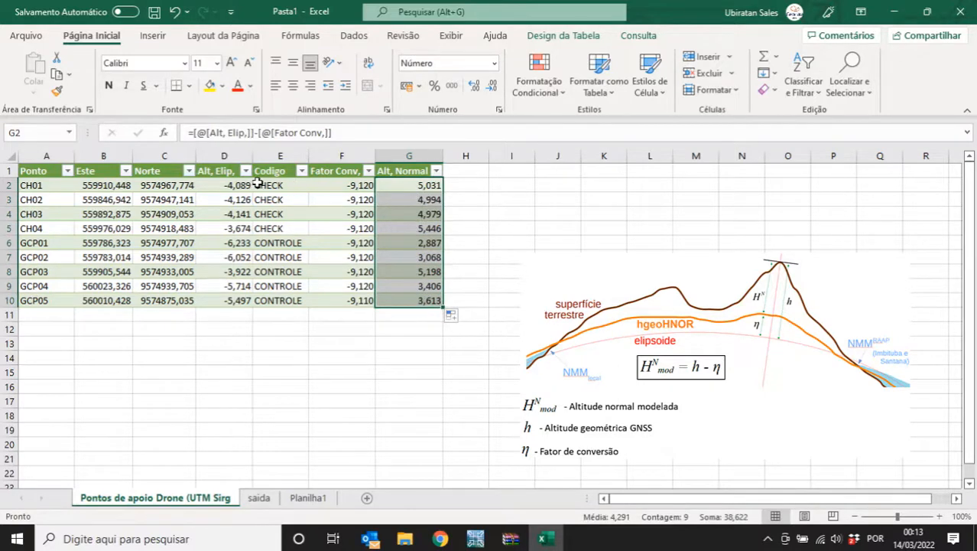
click(233, 185)
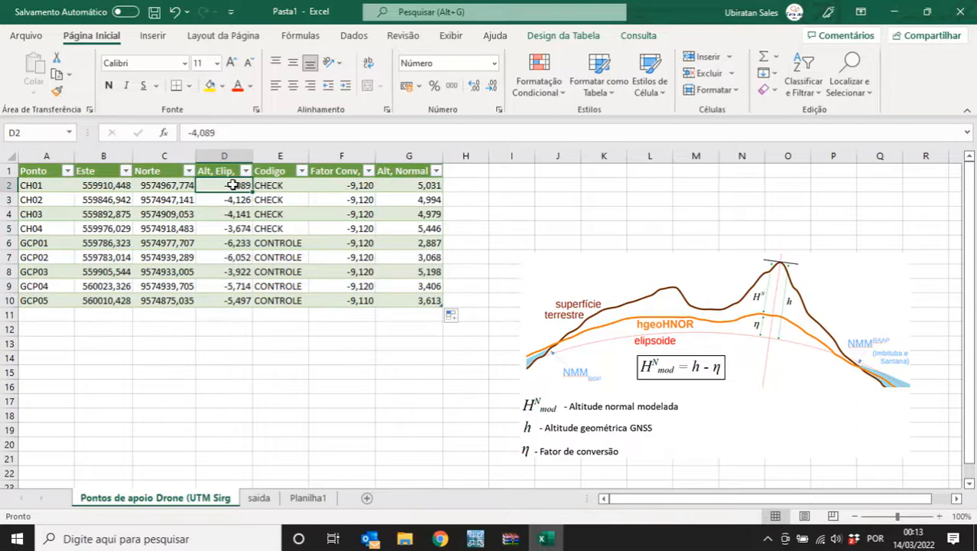
click(332, 185)
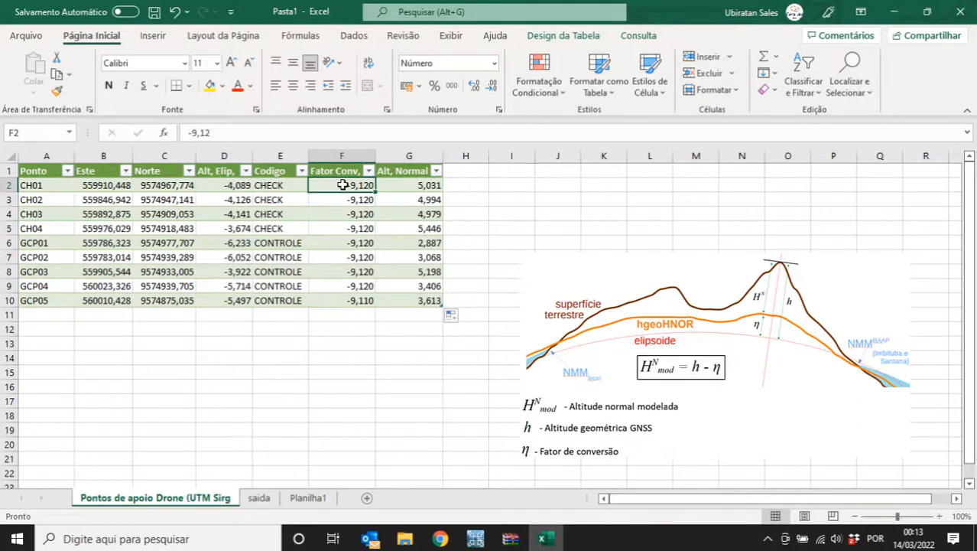
drag(417, 186, 423, 296)
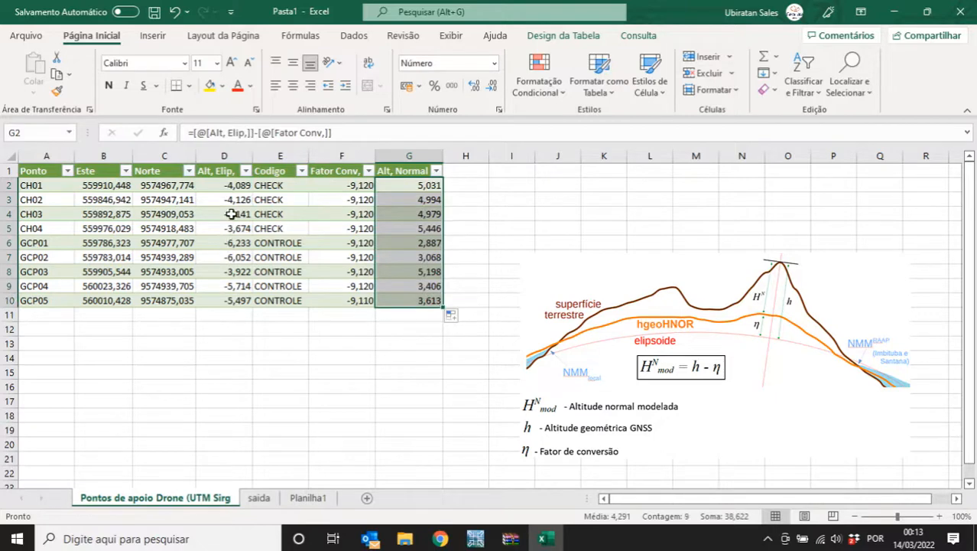
drag(55, 184, 181, 294)
- Copy the point names and coordinates A2:C10 to A14
key(ctrl+c)
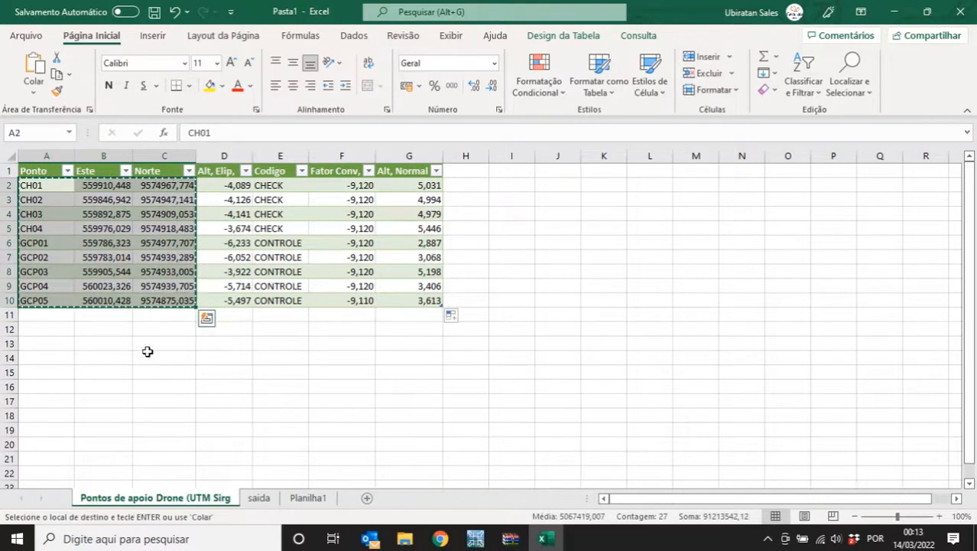
click(43, 356)
key(ctrl+v)
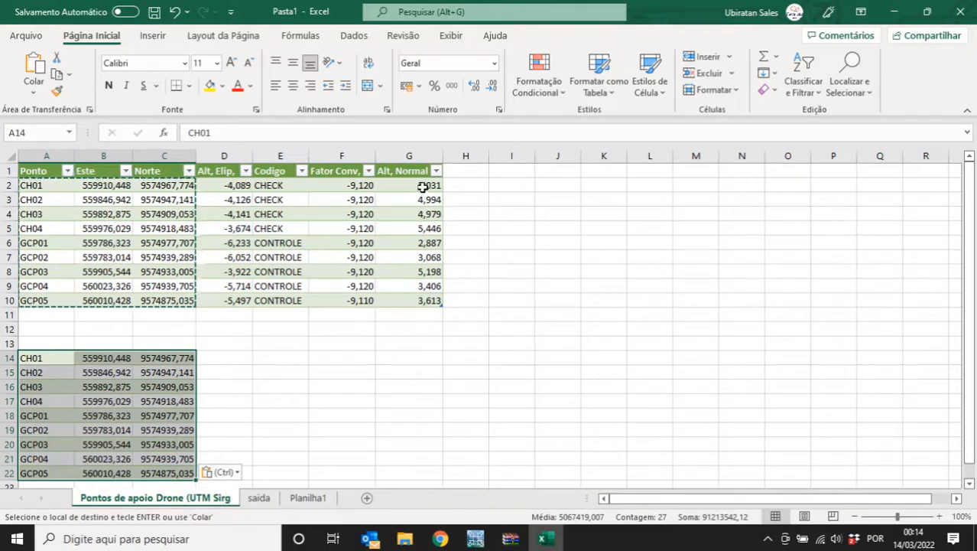
- Paste the normal altitudes G2:G10 into D14:D22 as values only
drag(421, 186, 436, 296)
key(ctrl+c)
click(214, 357)
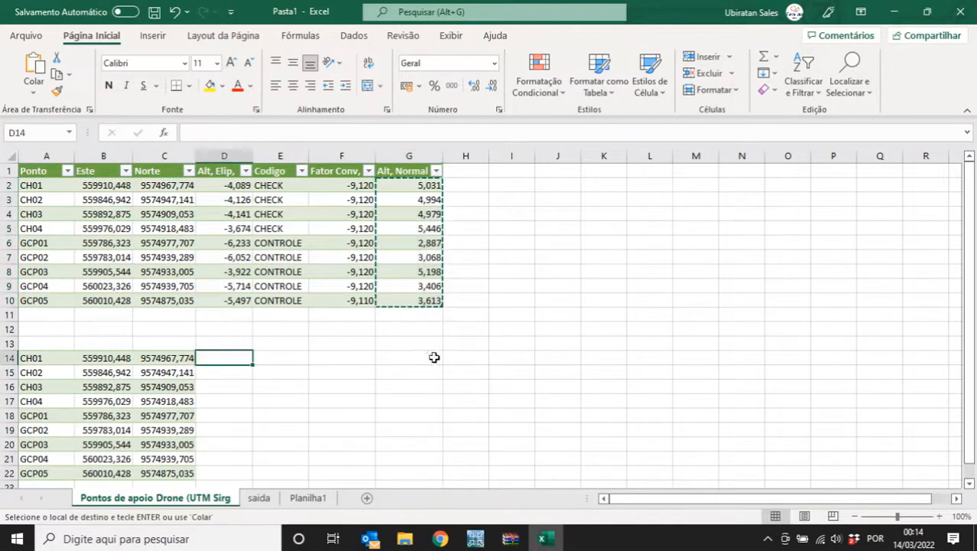
key(ctrl+v)
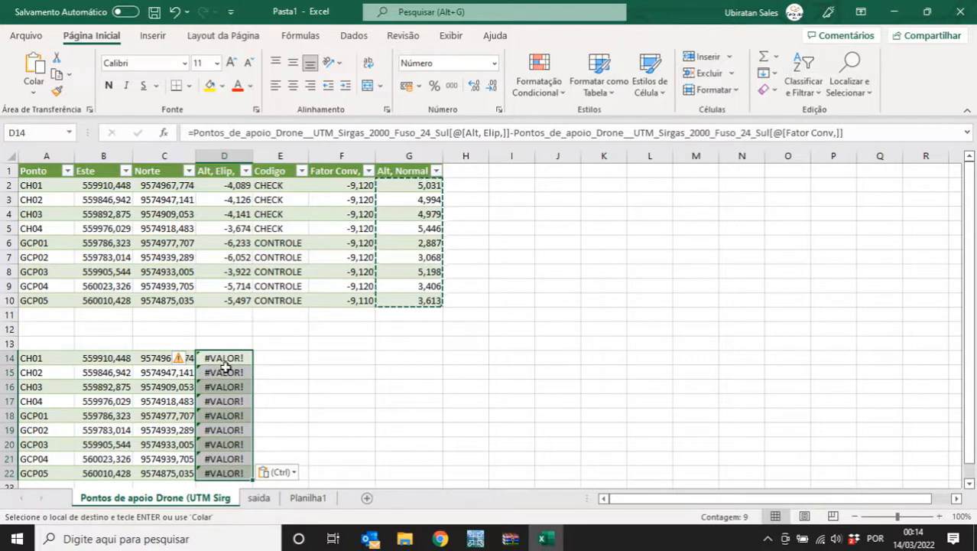
click(277, 472)
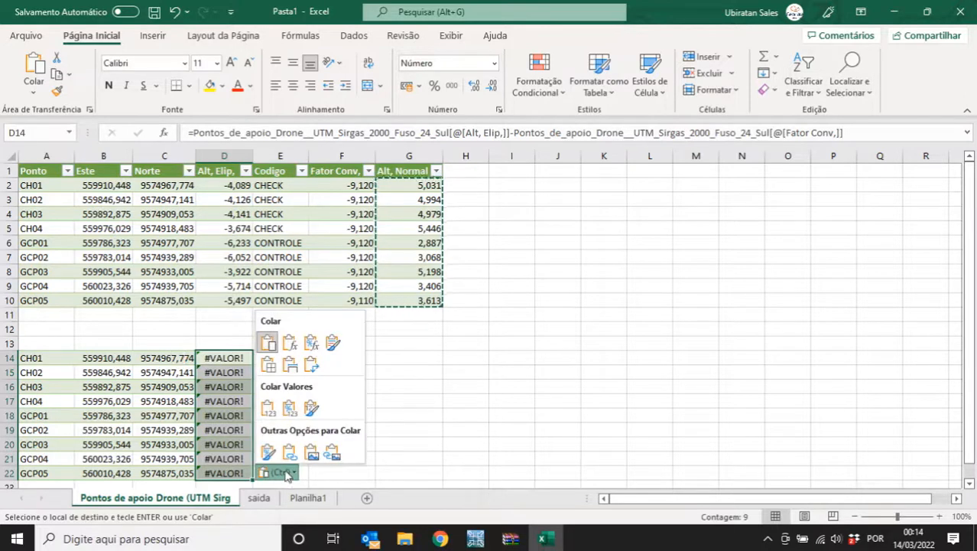
click(269, 410)
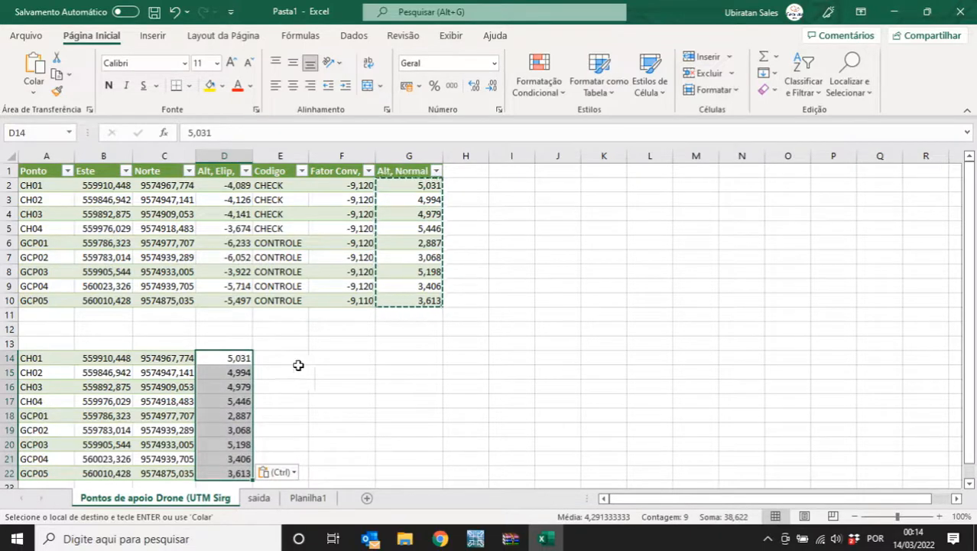
- Copy the point codes E2:E10 into E14:E22, then copy the assembled block A14:E22
drag(279, 187, 286, 302)
key(ctrl+c)
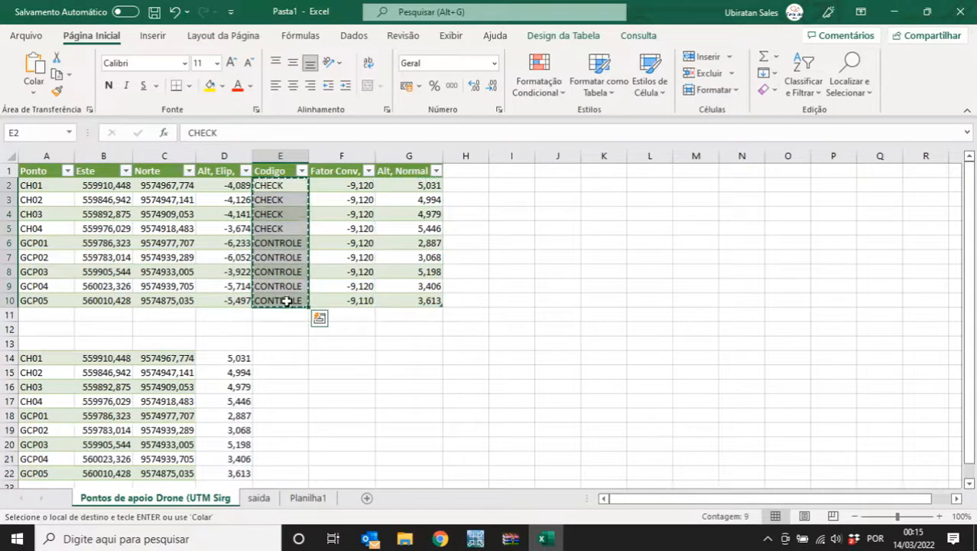
click(281, 360)
key(ctrl+v)
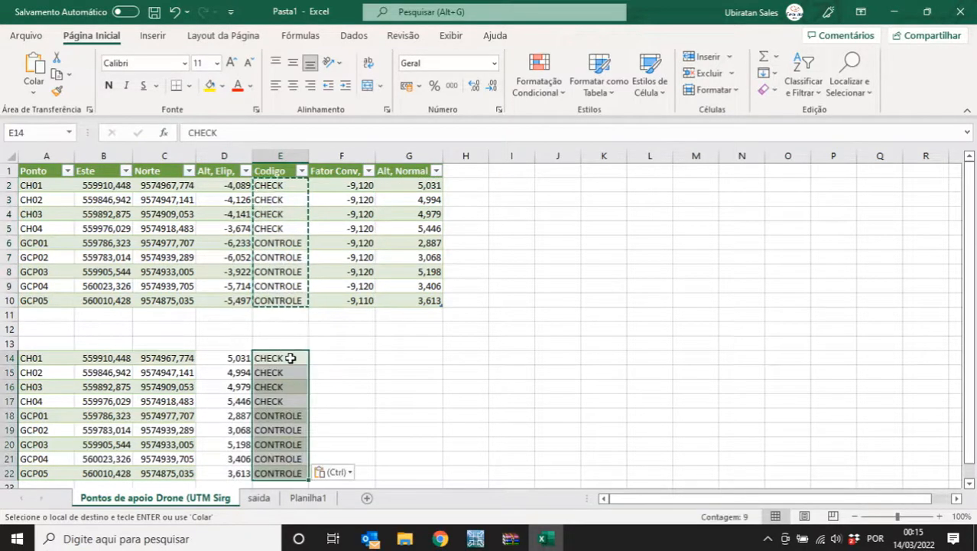
scroll(233, 360, down, 2)
click(31, 300)
drag(31, 300, 270, 419)
key(Escape)
key(ctrl+c)
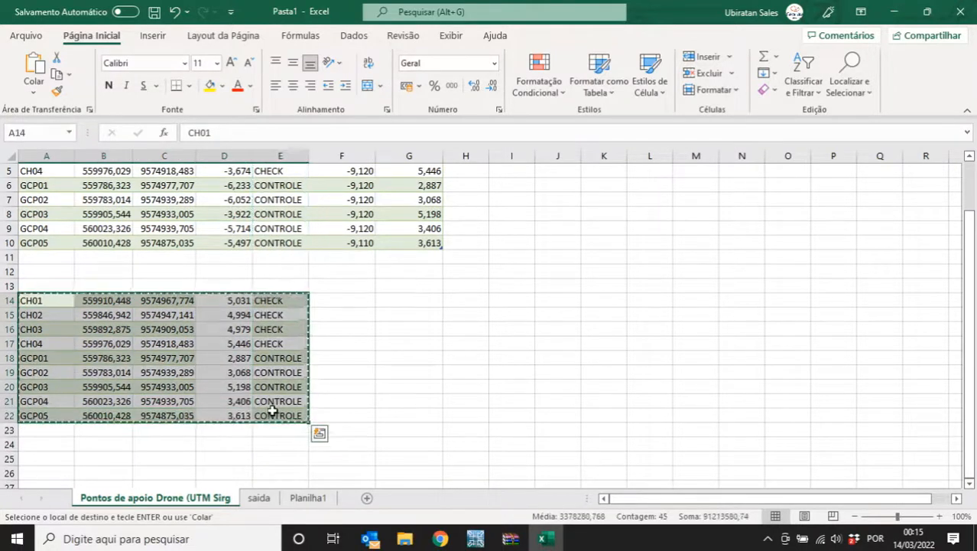
click(153, 538)
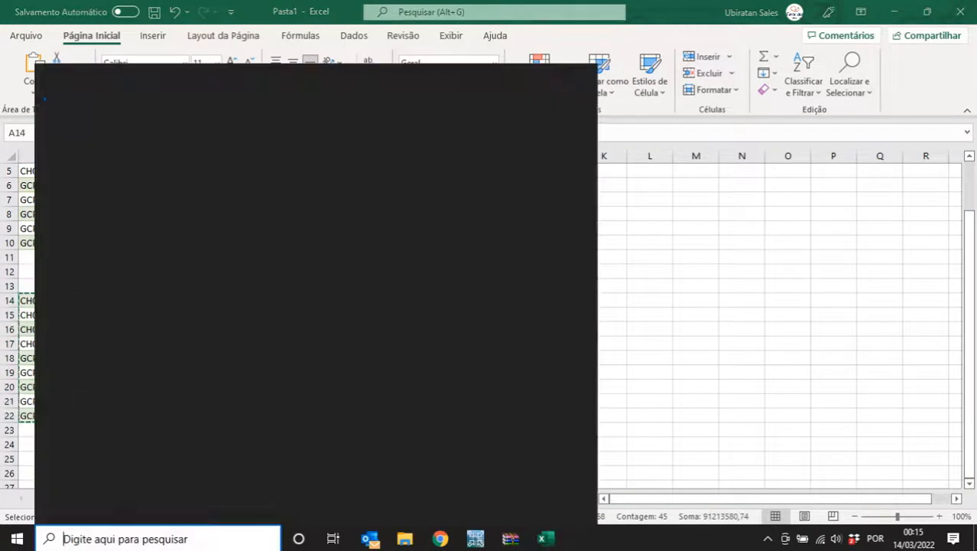
- Launch Bloco de Notas and paste the nine control-point rows without a trailing blank line
text(bloco)
key(Return)
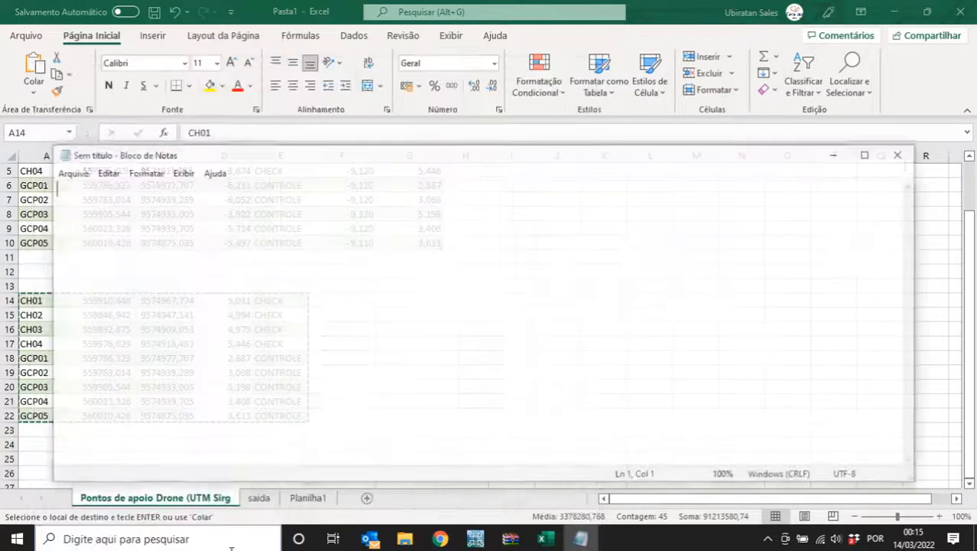
key(ctrl+v)
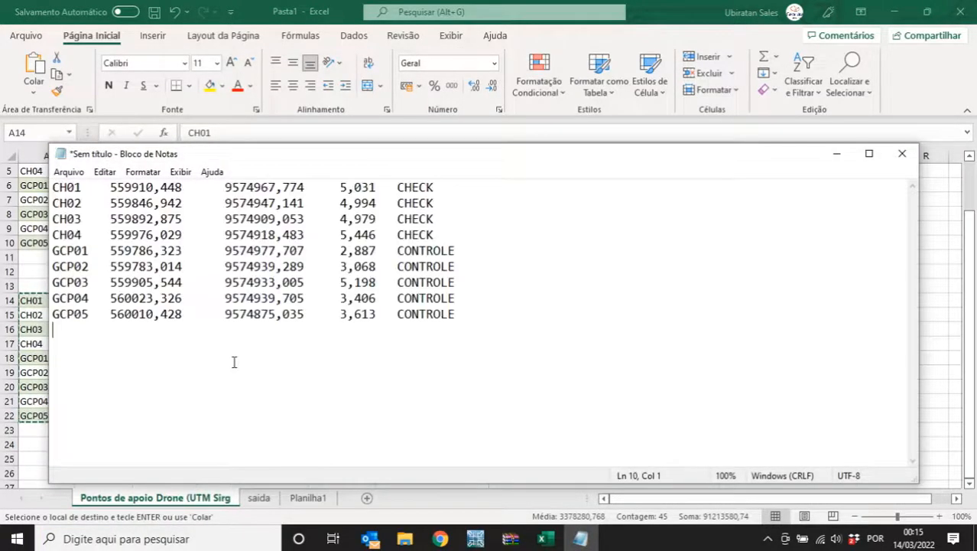
key(BackSpace)
- Replace every comma with a period using Substituir Tudo
click(105, 173)
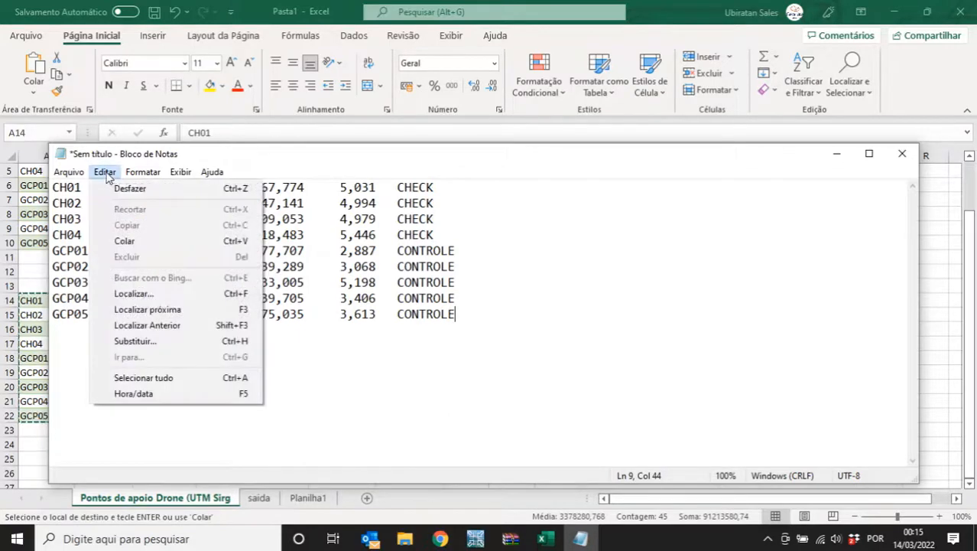
click(172, 340)
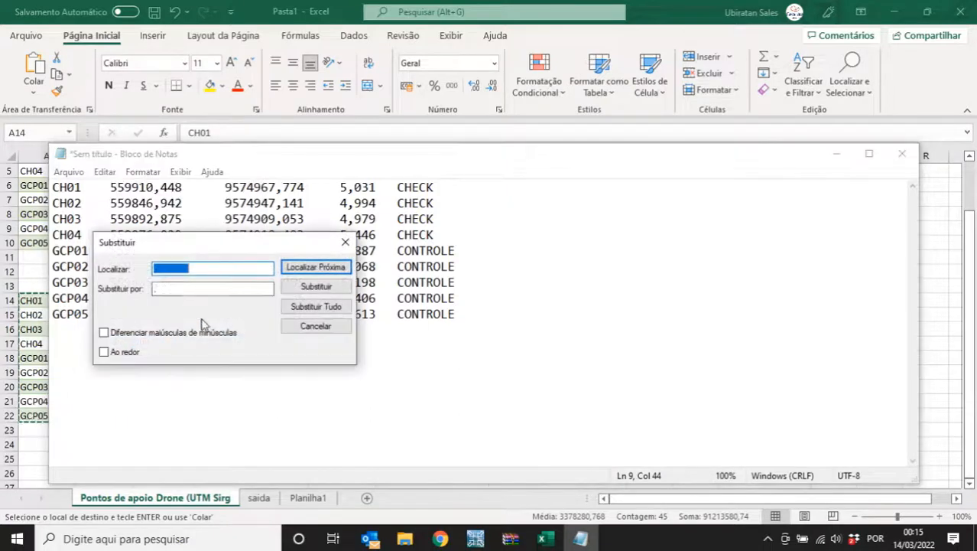
drag(195, 249, 243, 346)
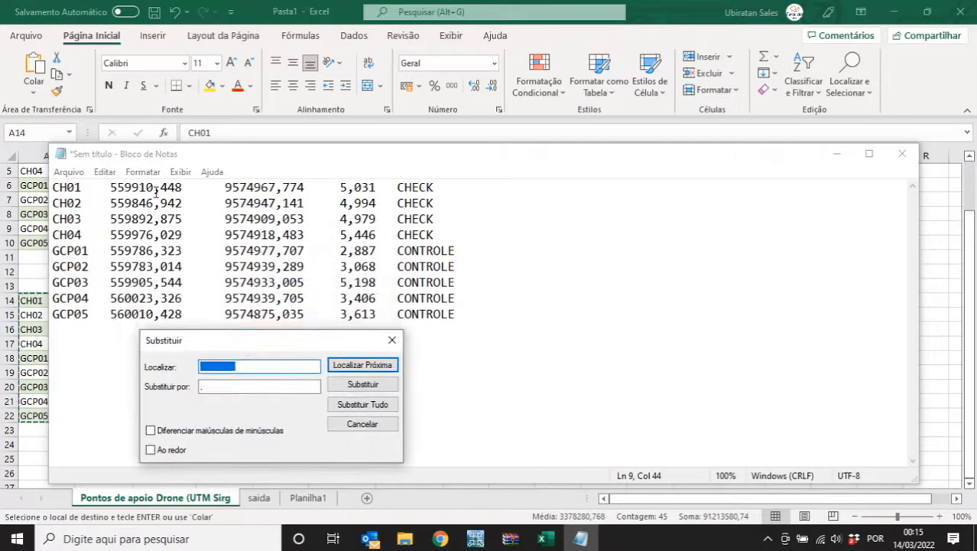
text(.)
click(227, 387)
key(BackSpace)
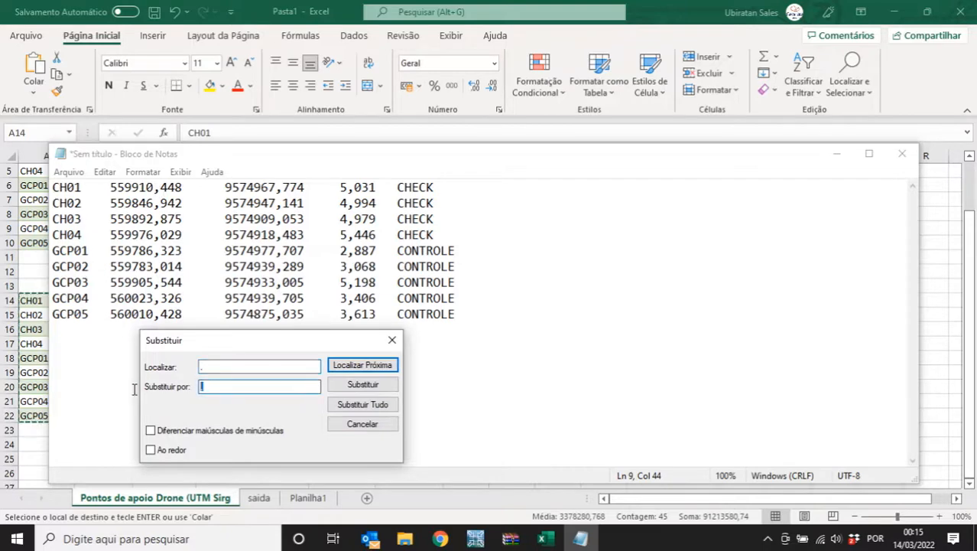
text(.)
click(375, 403)
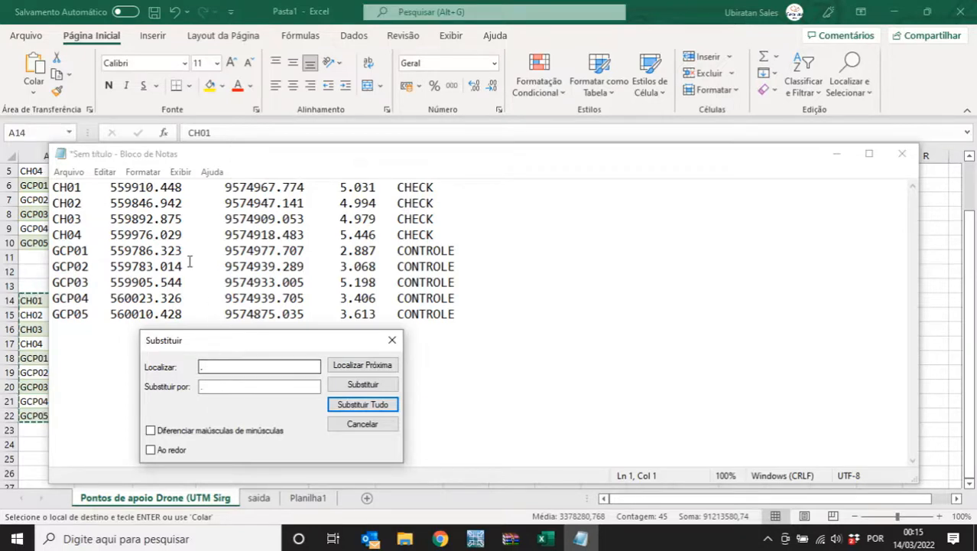
- Replace every tab with a comma, giving lines like CH01,559910.448,9574967.774,5.031,CHECK
click(198, 187)
key(shift+Right)
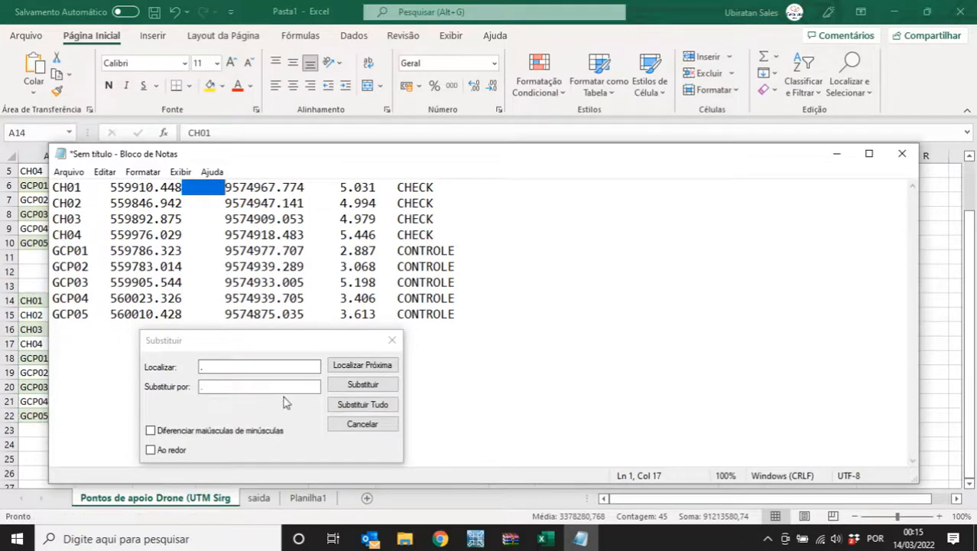
click(231, 367)
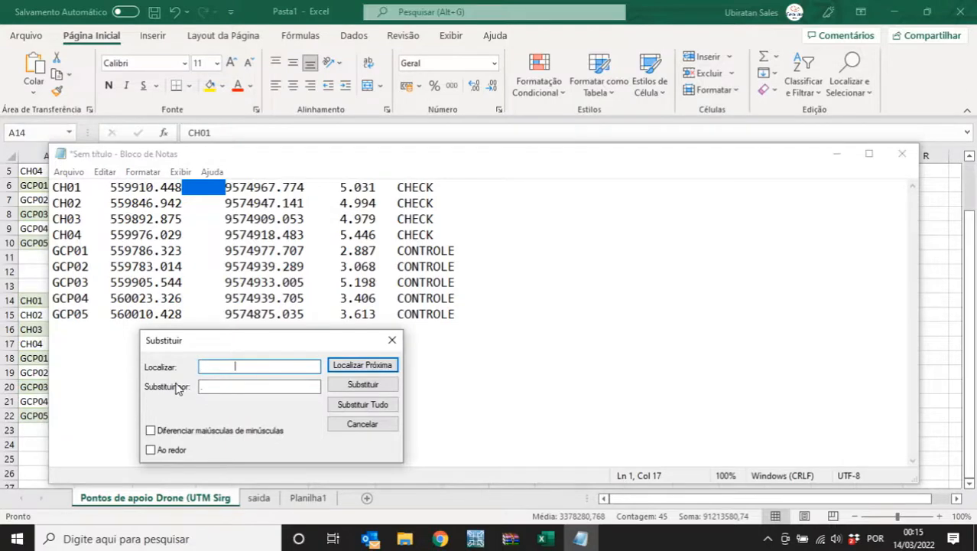
double_click(237, 366)
click(200, 387)
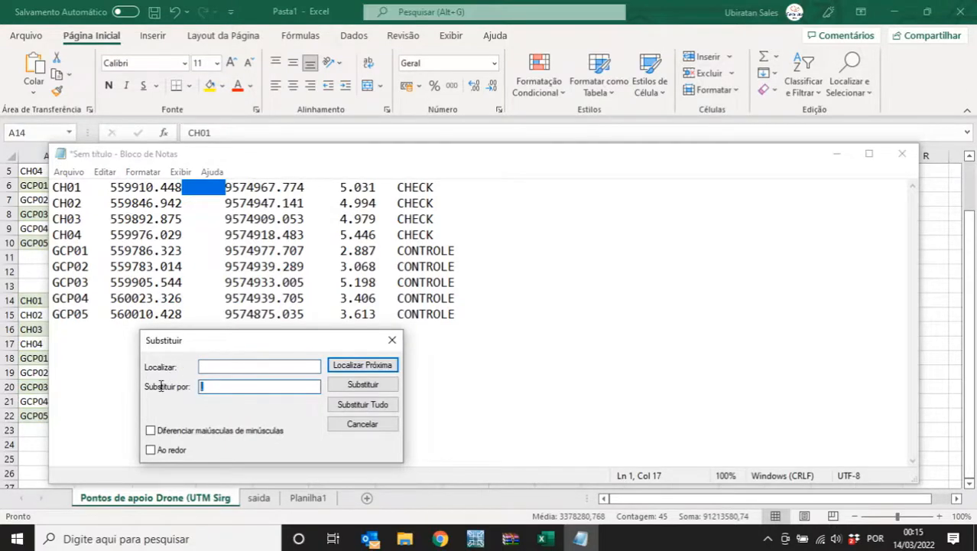
text(,)
click(364, 406)
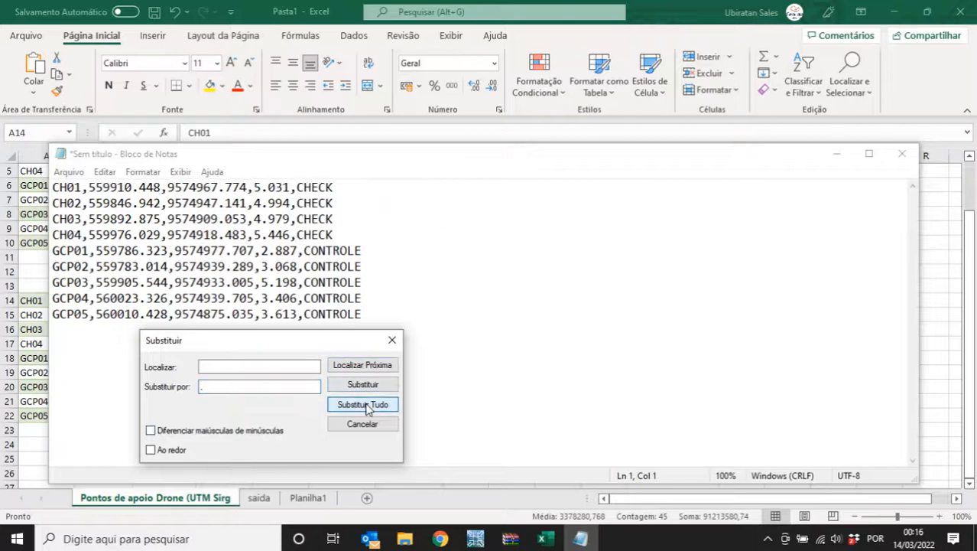
click(393, 339)
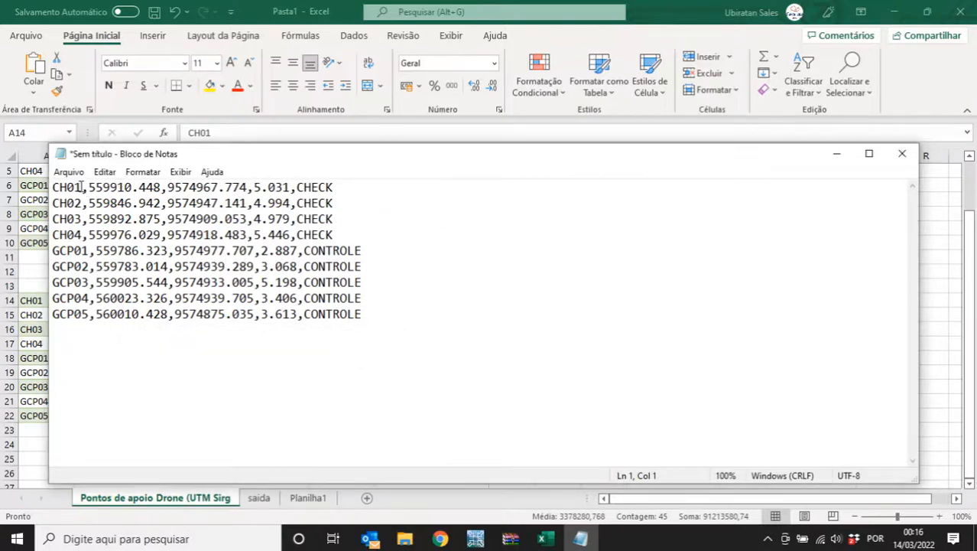
drag(82, 187, 337, 189)
click(81, 187)
- Save as 'Pontos de apoio Drone (altitudes normais).txt' in Transformação altitudes, then close Notepad and Excel
click(337, 189)
click(68, 173)
click(93, 253)
click(115, 255)
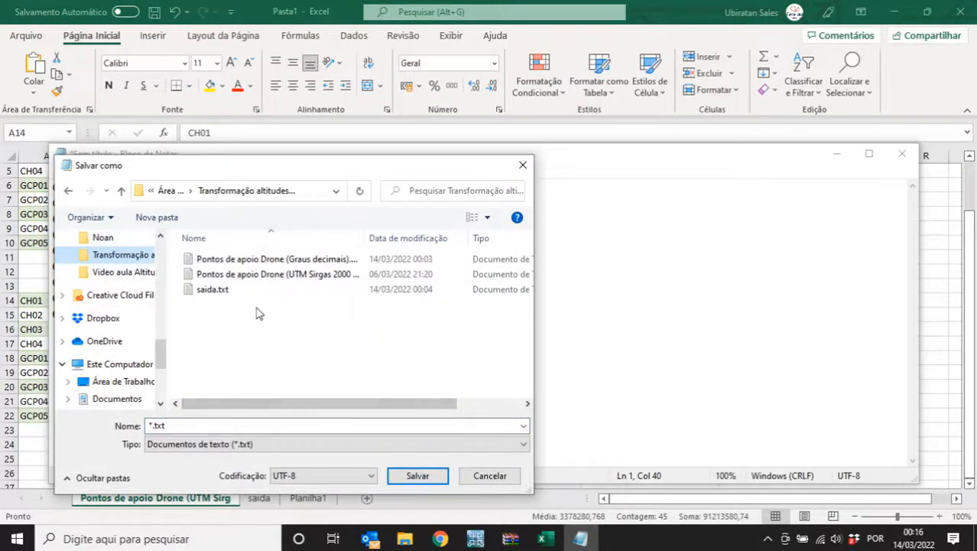
click(253, 275)
click(256, 426)
click(241, 425)
drag(241, 426, 347, 428)
text((altitudes norm)
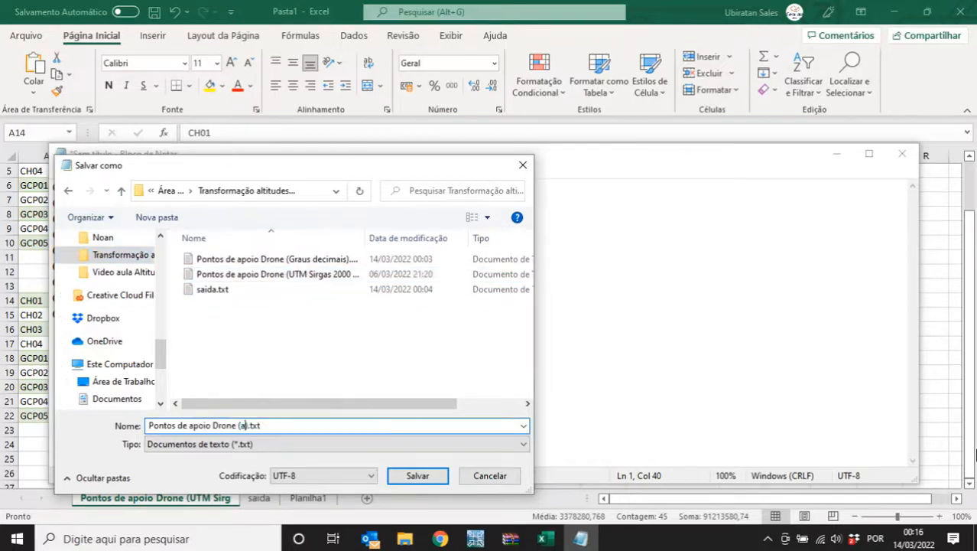
text(ais)
key(Return)
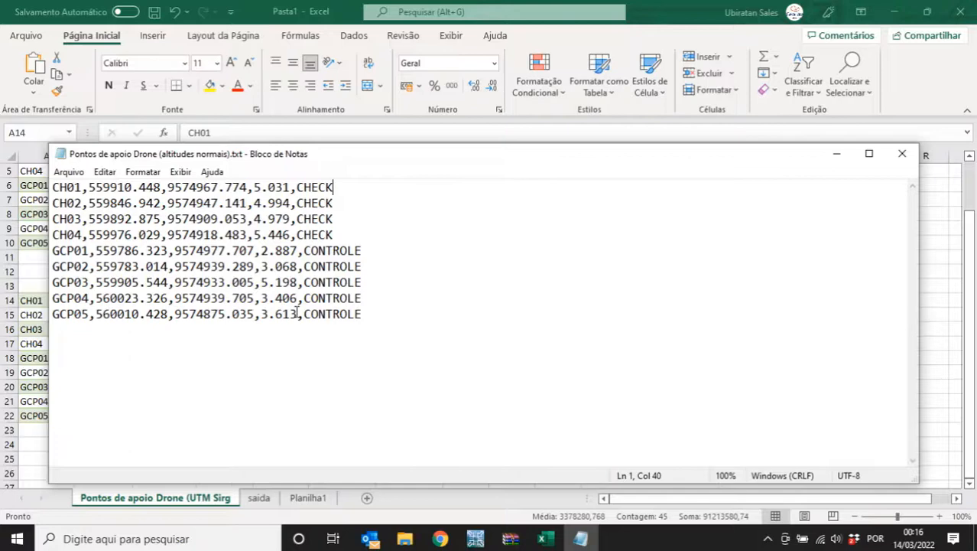
click(903, 153)
click(960, 11)
- Discard the Excel changes, close GeoOffice and the resultados.zip window, and return to Chrome
click(538, 354)
click(475, 539)
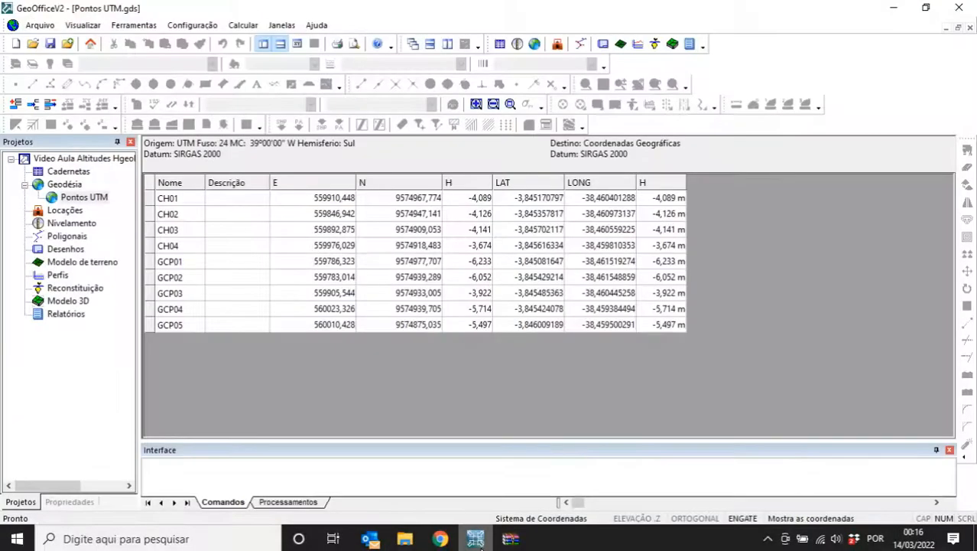
click(965, 10)
mouse_move(510, 538)
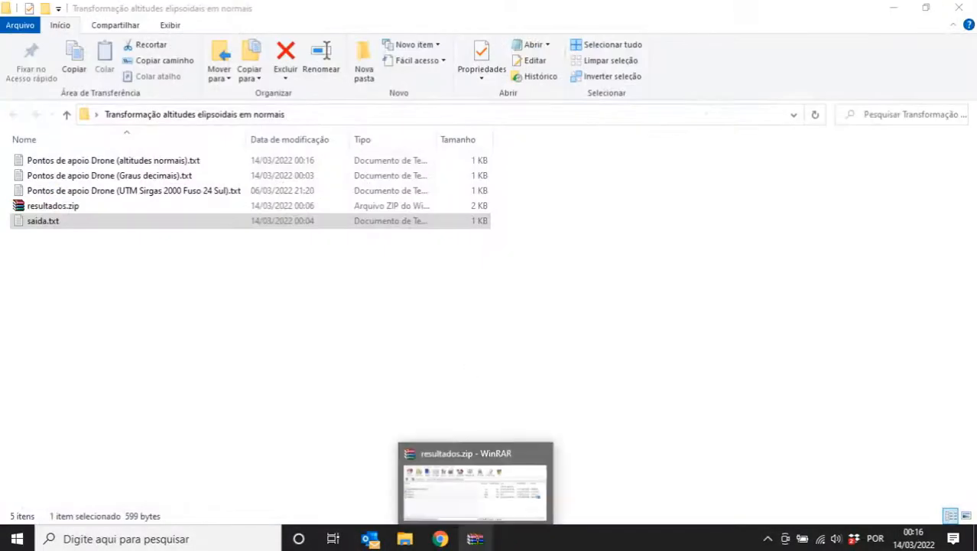
click(536, 466)
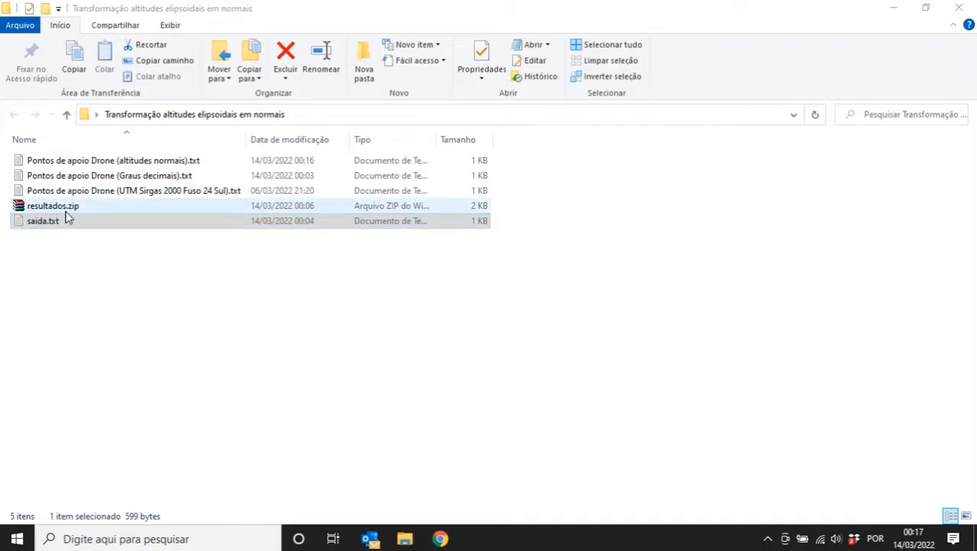
click(440, 538)
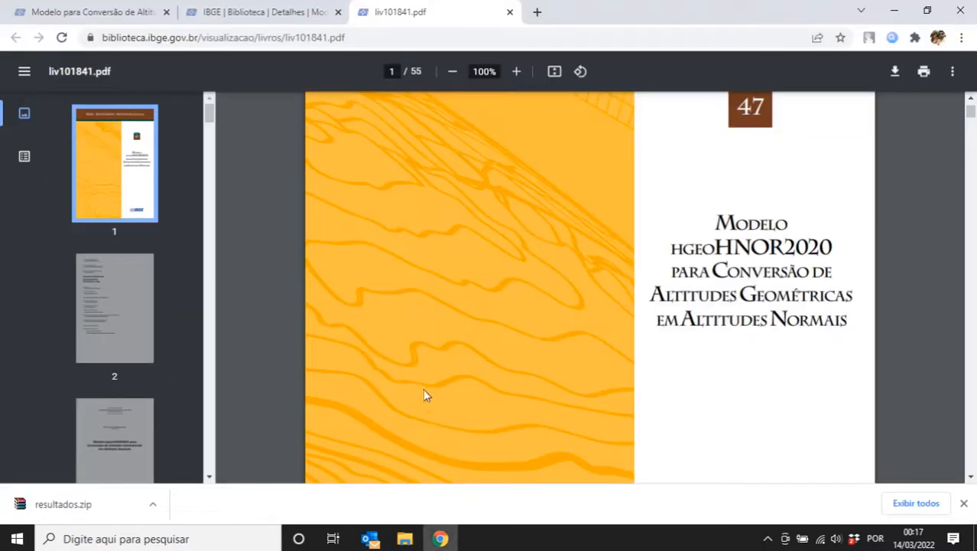
click(90, 9)
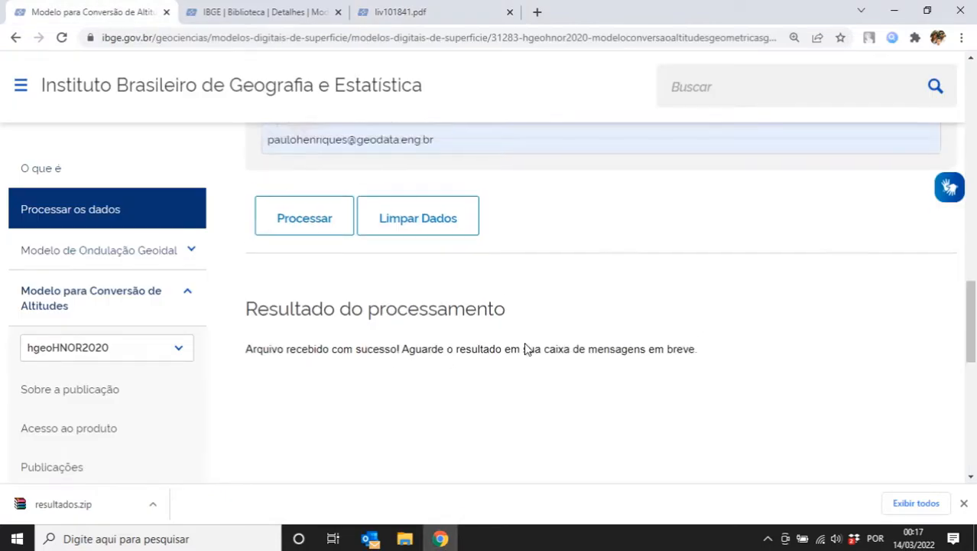
- Go to geodata.eng.br/treinamentos/ by entering 'geoda' in the address bar
scroll(540, 364, up, 7)
scroll(611, 430, up, 3)
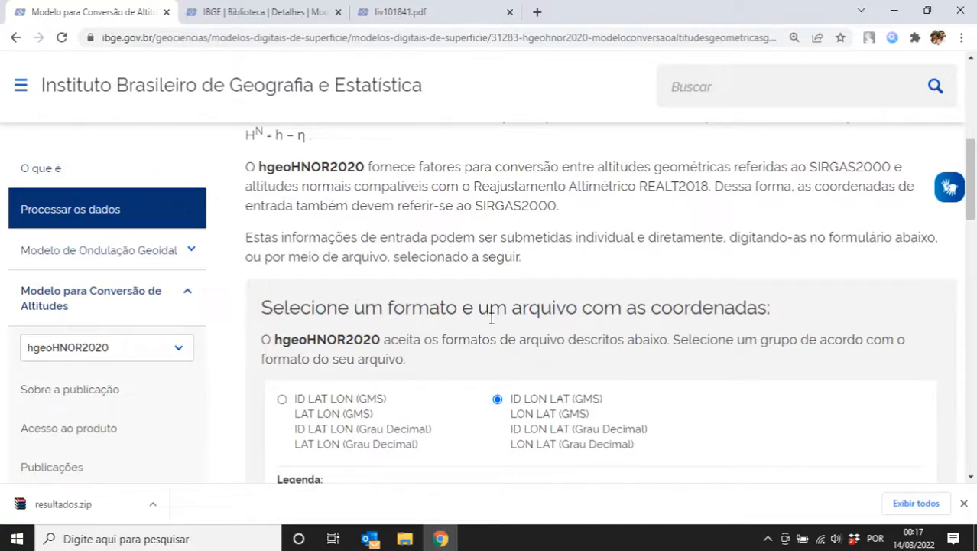
drag(973, 192, 974, 156)
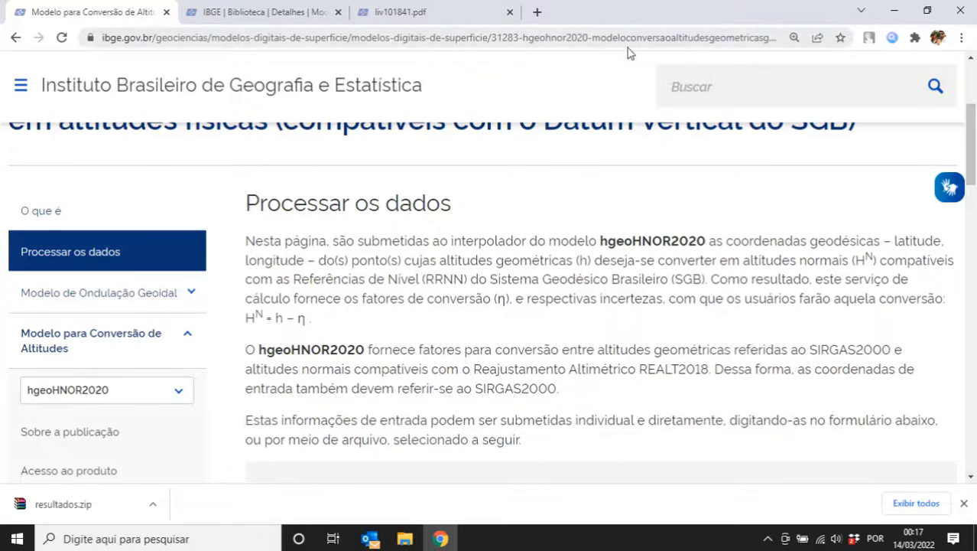
click(480, 38)
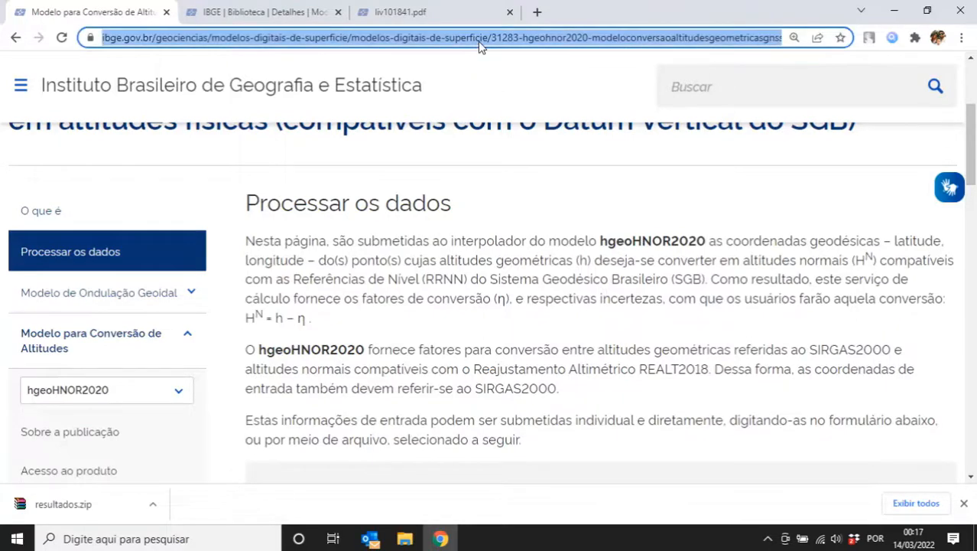
text(geoda)
key(Return)
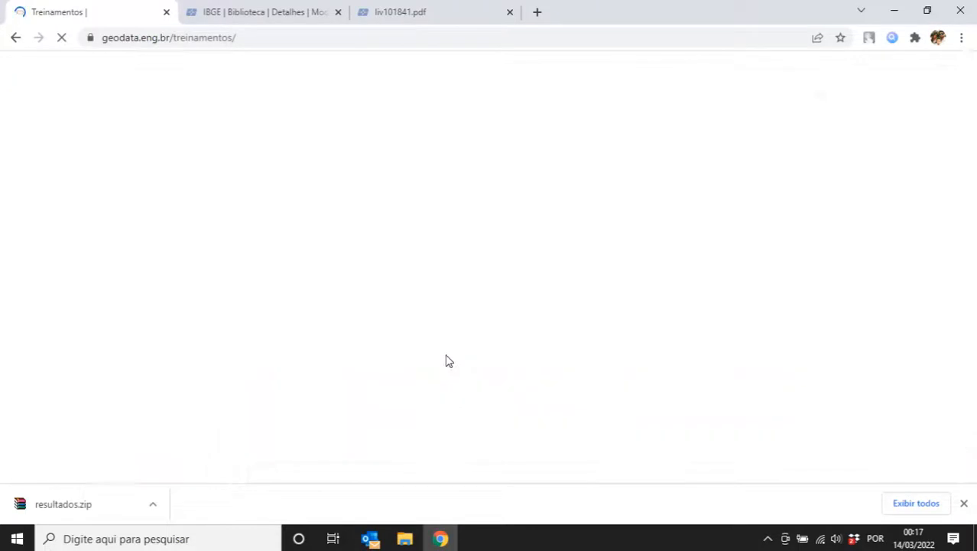
- Open the Curso Prático de Receptor GNSS RTK page and read through its Programação list
scroll(354, 343, down, 1)
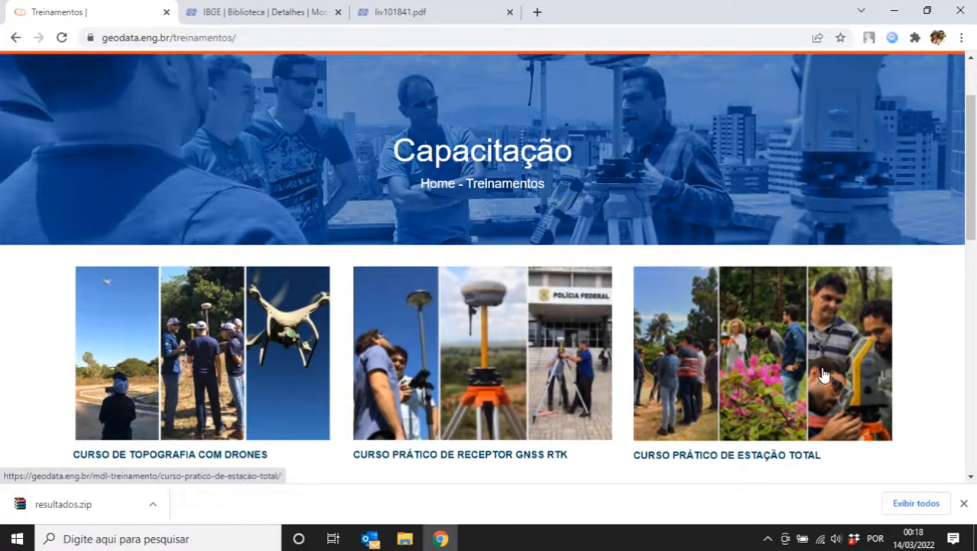
click(469, 359)
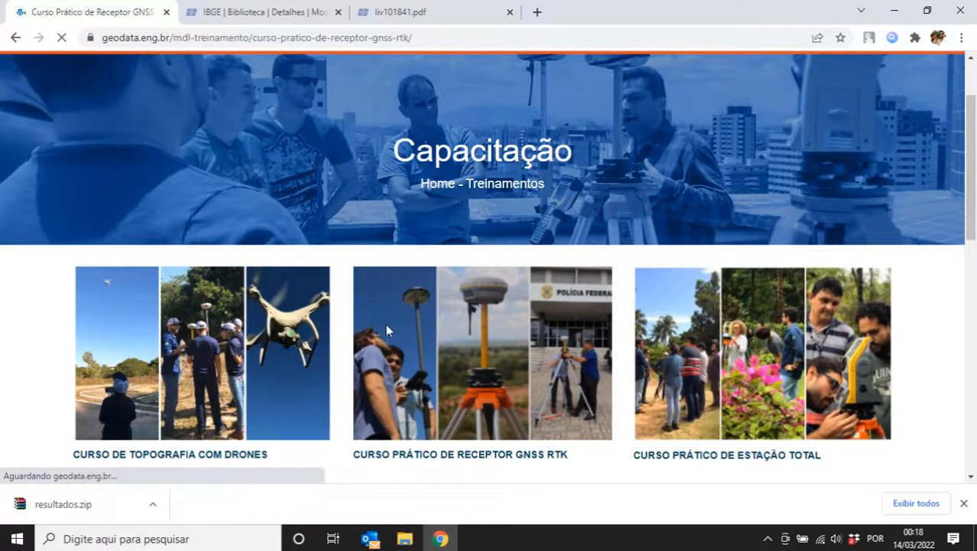
scroll(322, 282, down, 5)
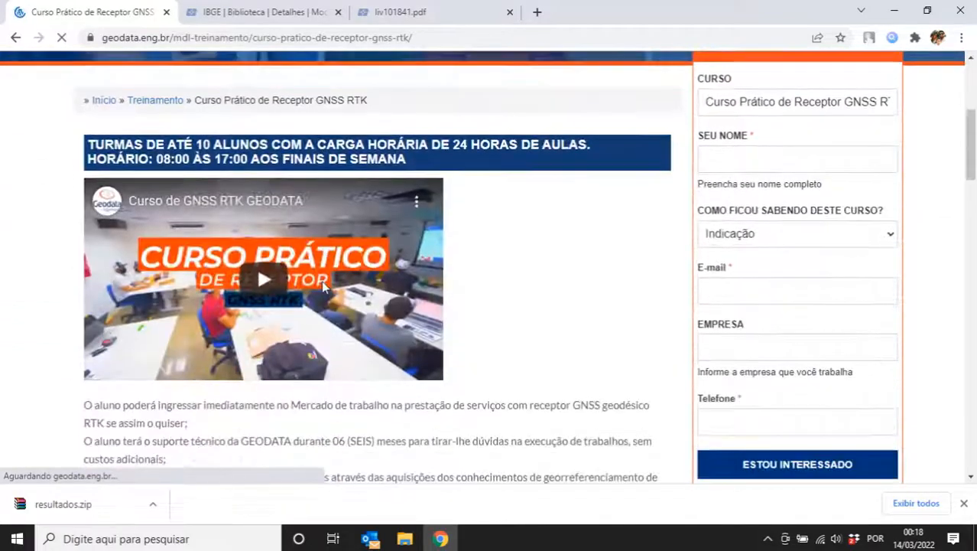
scroll(146, 378, down, 4)
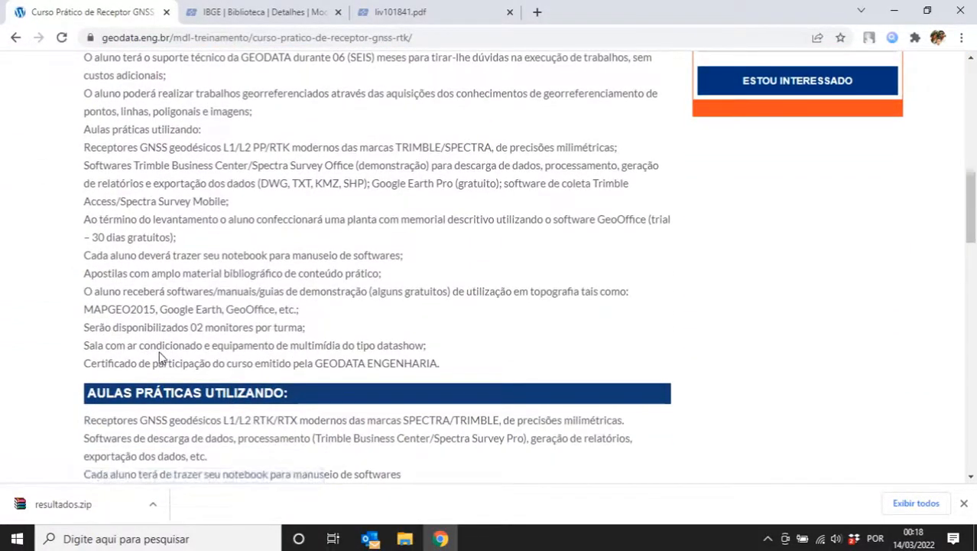
scroll(162, 358, down, 1)
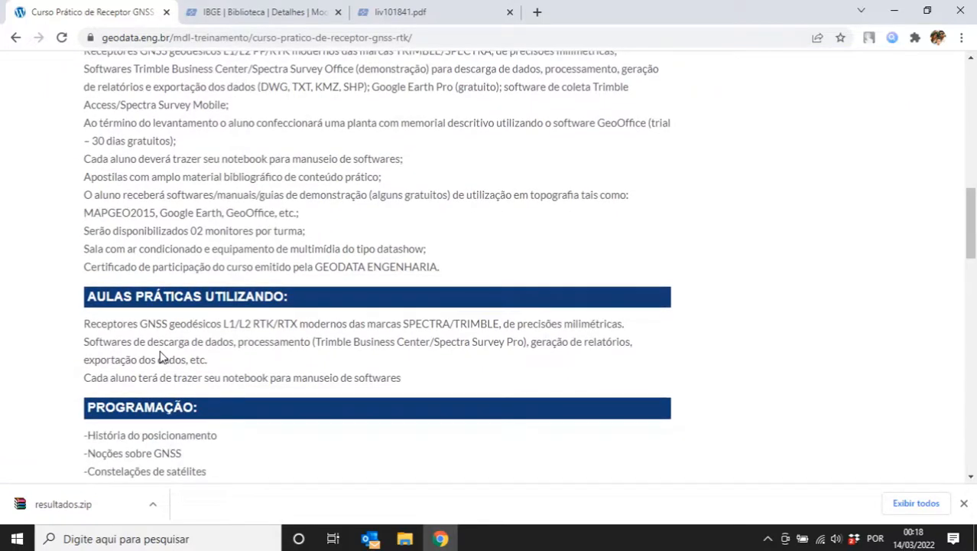
scroll(249, 321, down, 1)
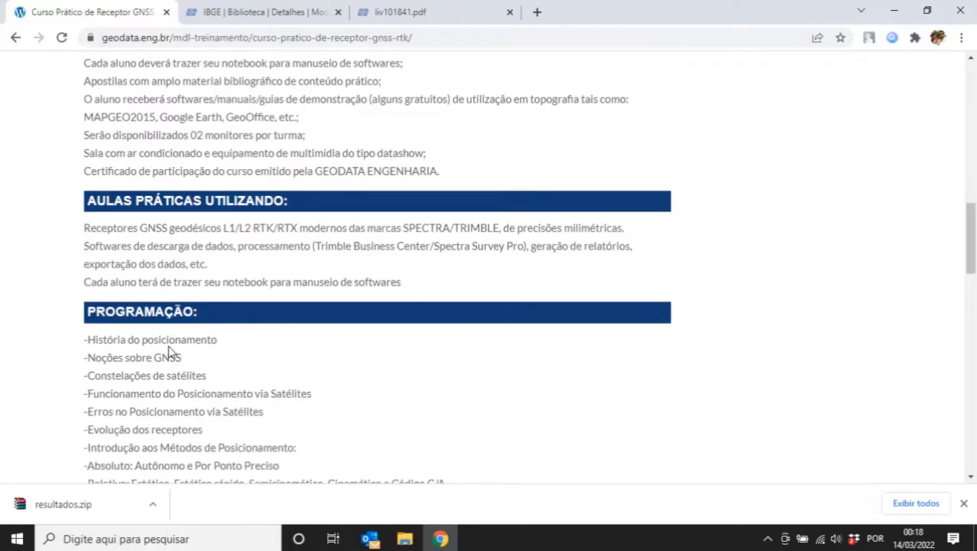
scroll(151, 341, down, 1)
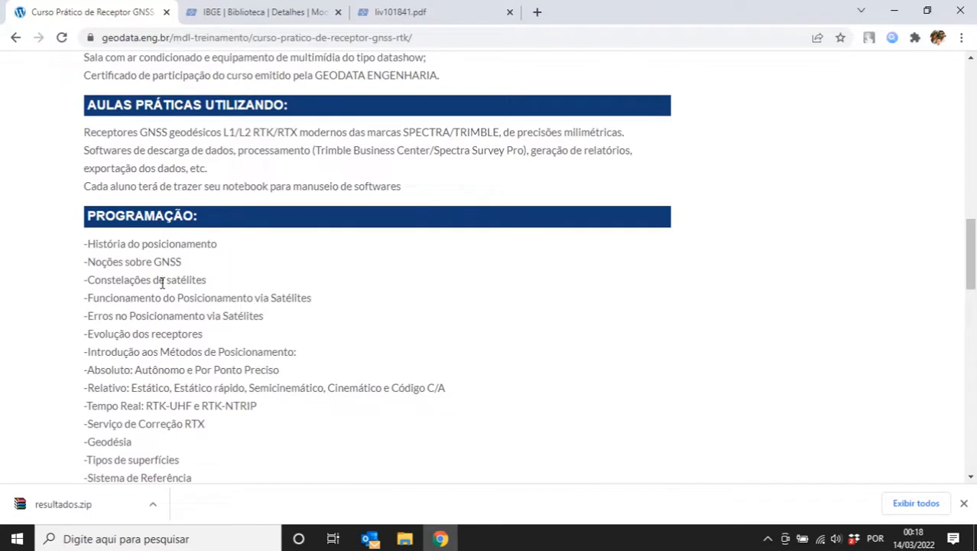
scroll(163, 340, down, 1)
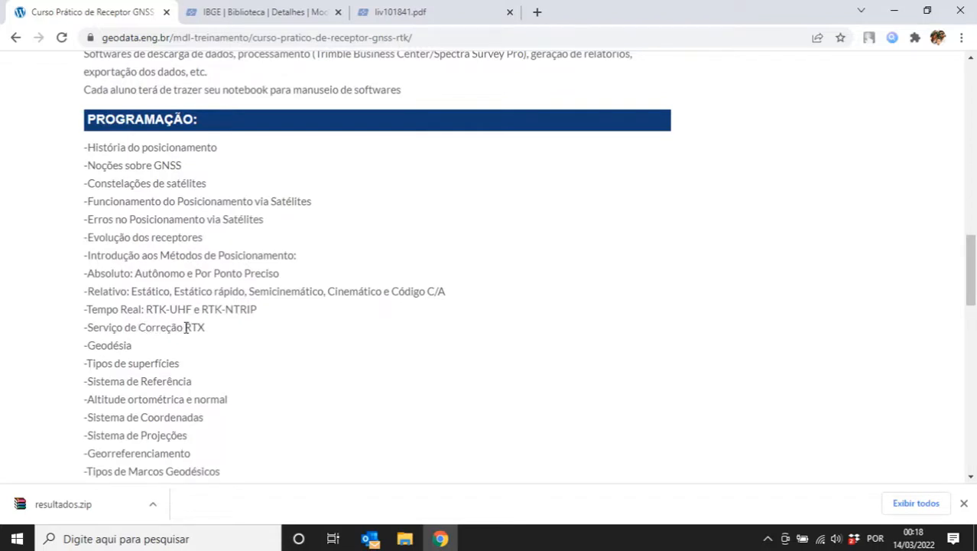
scroll(176, 353, down, 2)
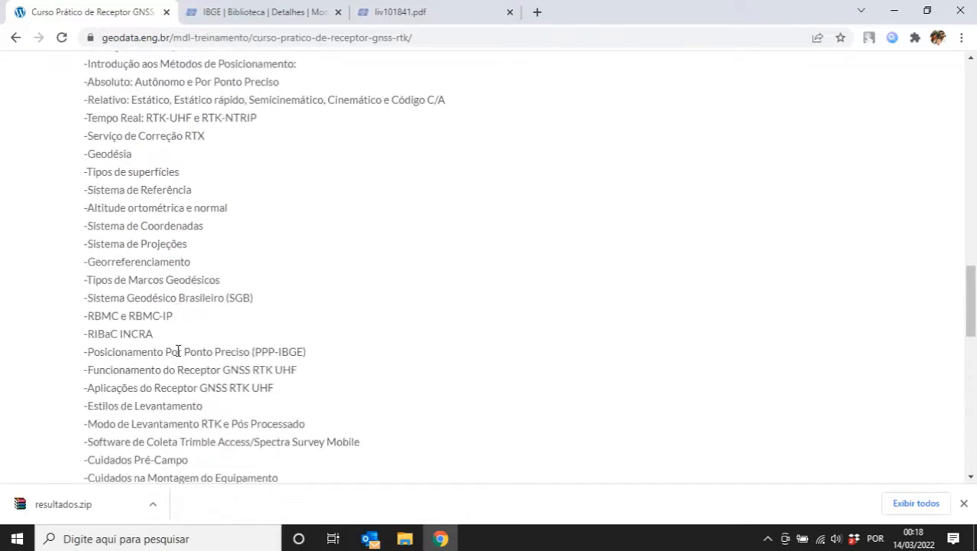
scroll(319, 353, up, 2)
scroll(319, 352, up, 1)
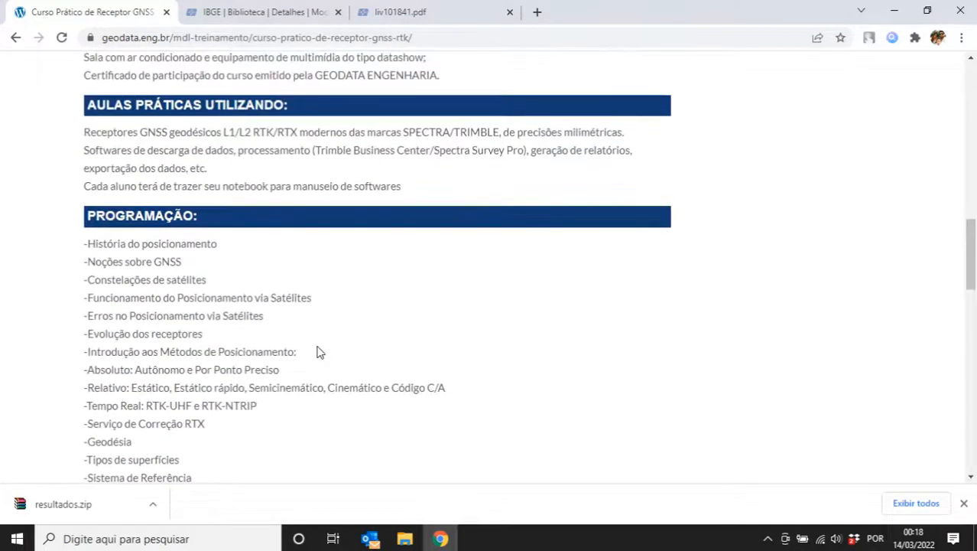
scroll(320, 352, up, 1)
- Open the Grade-Curso-Pratico-GNSS-RTK-3-dias-2022.pdf course outline from the download button
drag(124, 228, 267, 277)
click(223, 272)
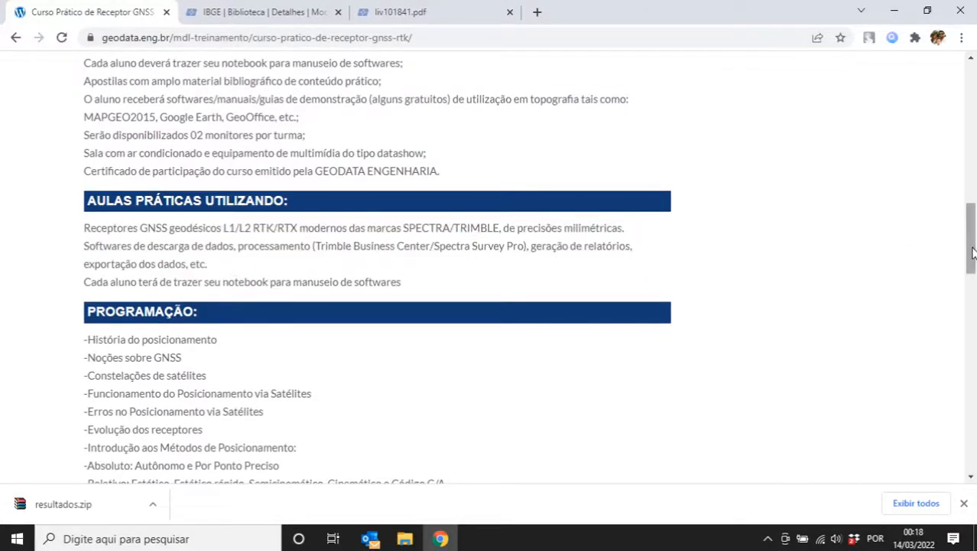
scroll(972, 237, up, 1)
drag(973, 237, 974, 157)
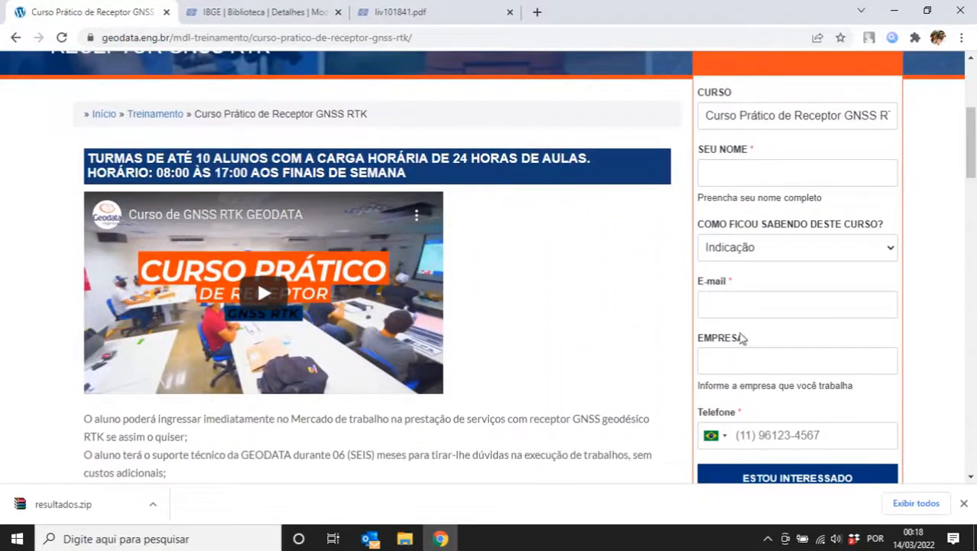
drag(971, 164, 971, 134)
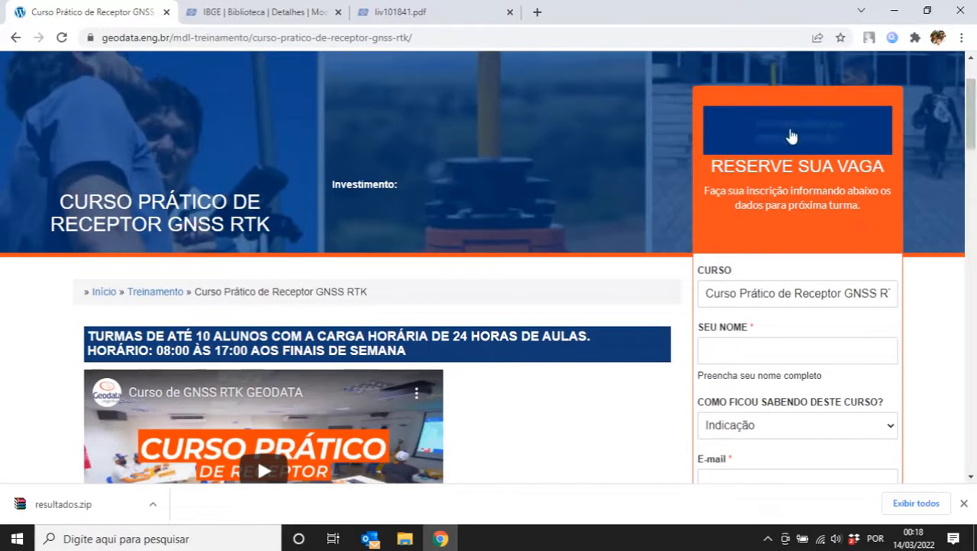
click(792, 136)
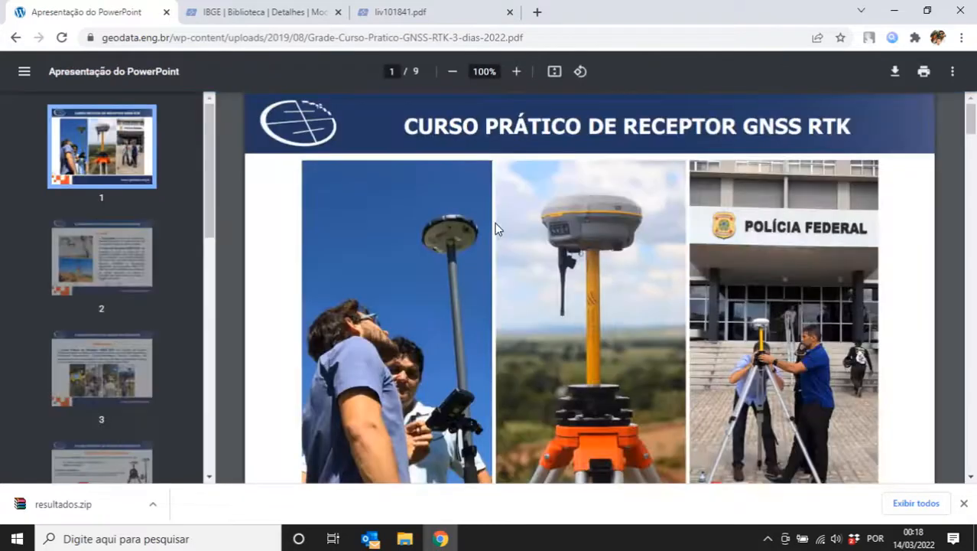
scroll(971, 126, down, 1)
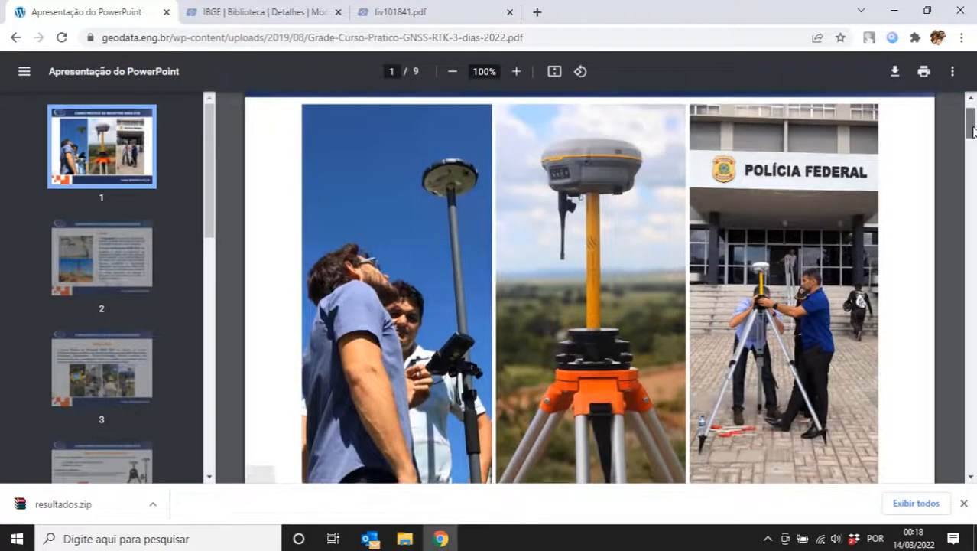
scroll(973, 131, up, 1)
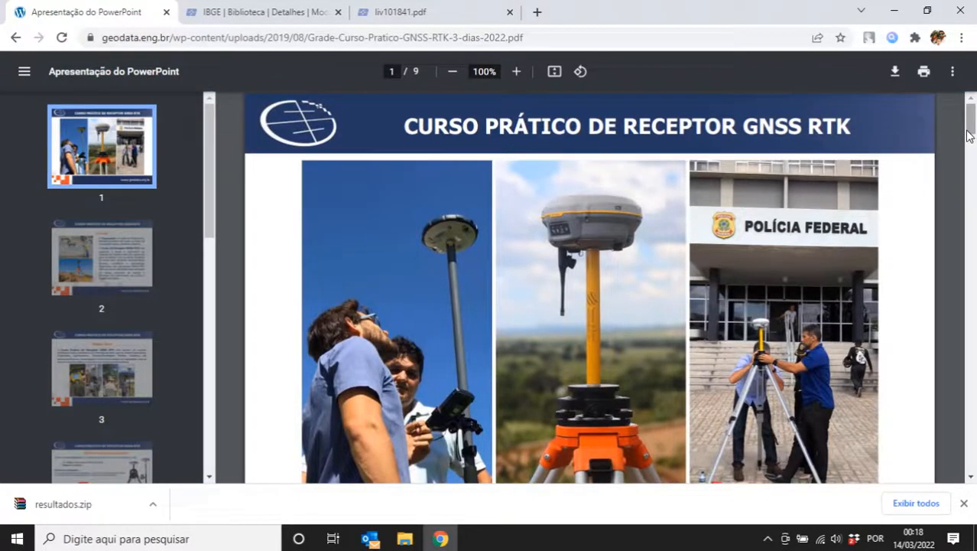